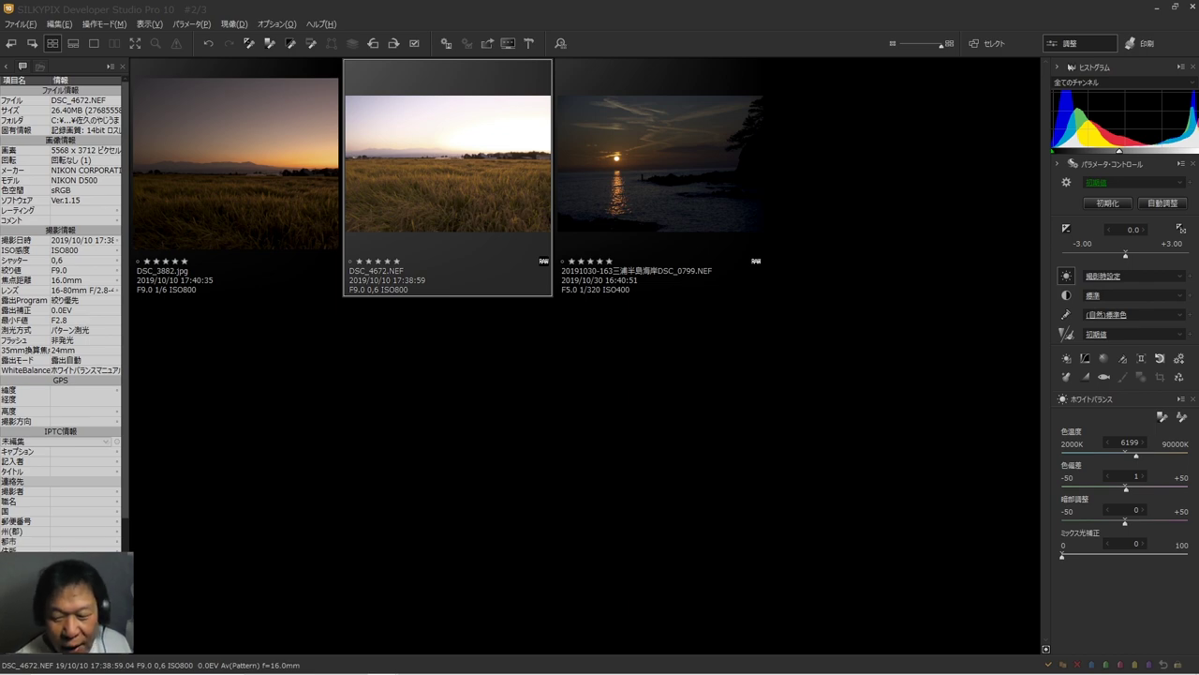
# Preview DSC_4672 and the seaside sunset photo, then open DSC_4672 for editing.
pyautogui.doubleClick(477, 210)
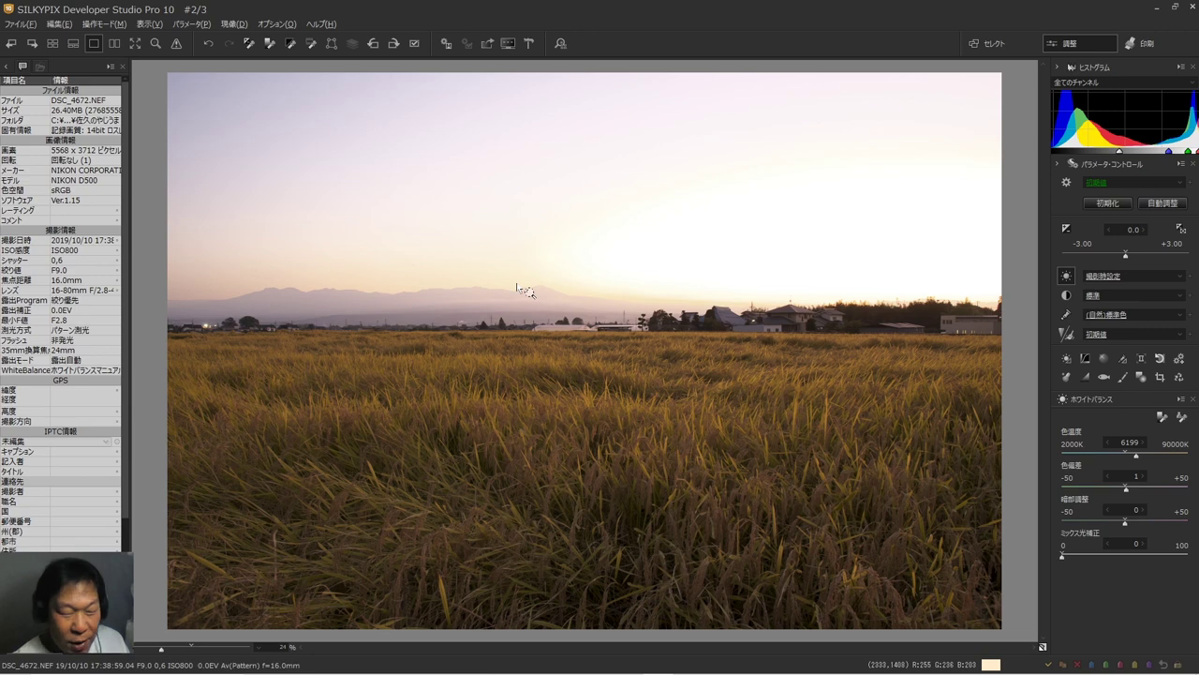
pyautogui.click(52, 45)
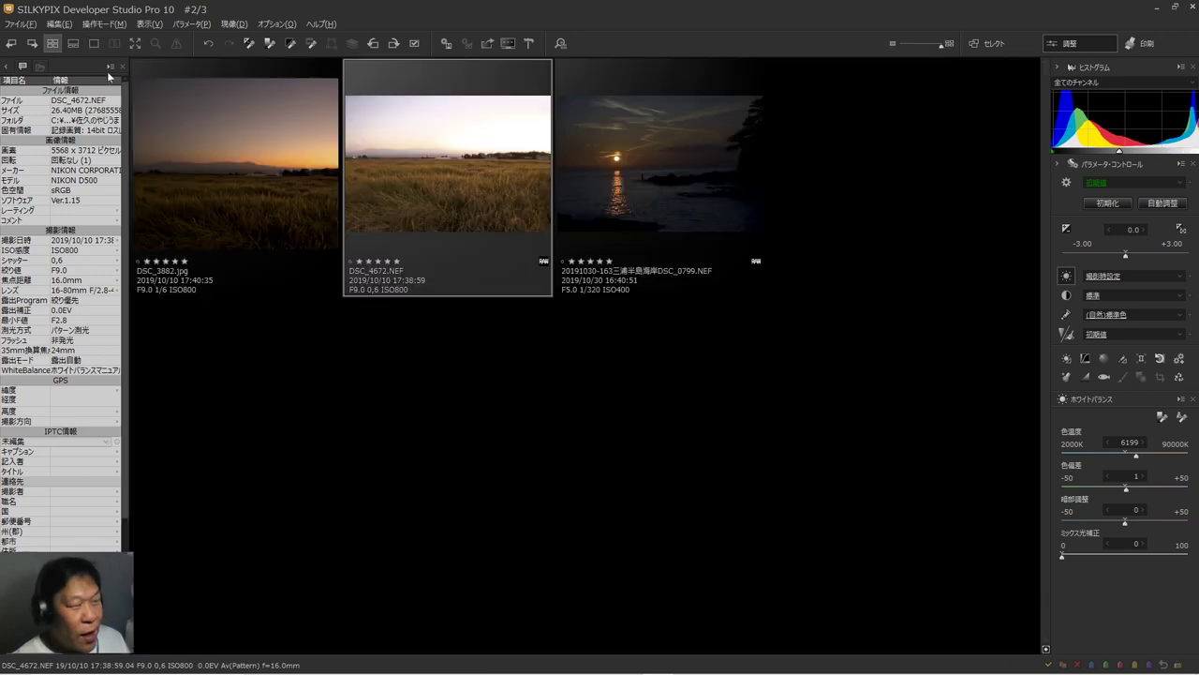
pyautogui.click(670, 192)
pyautogui.doubleClick(670, 192)
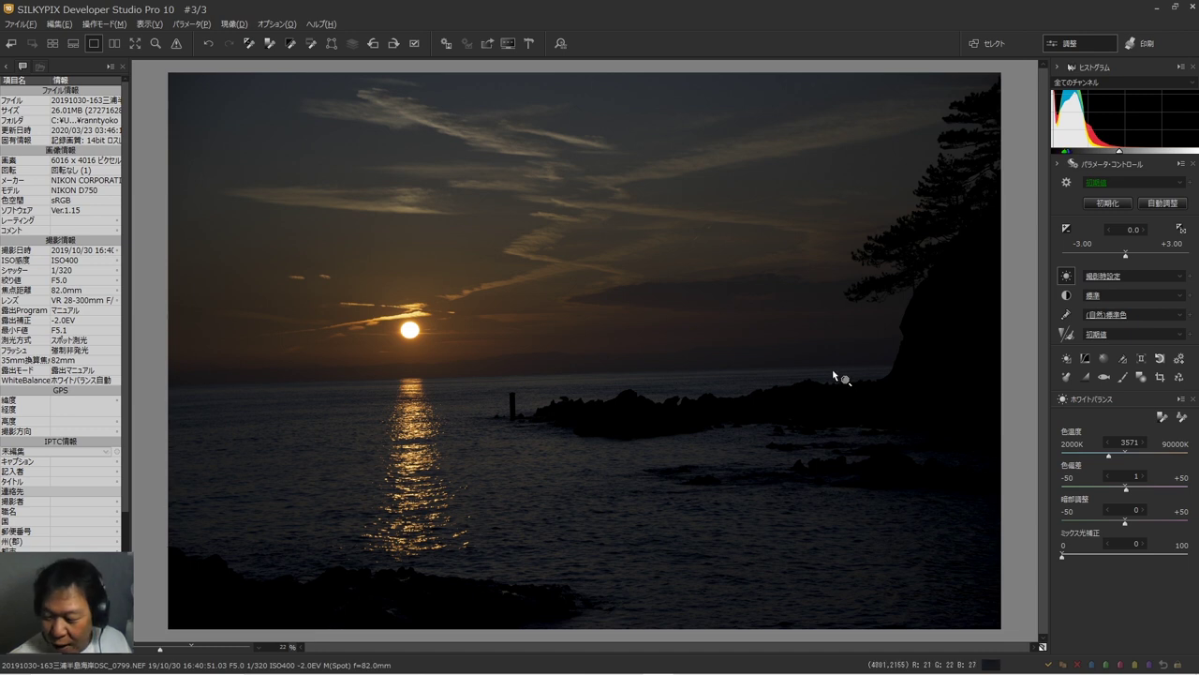
pyautogui.click(52, 44)
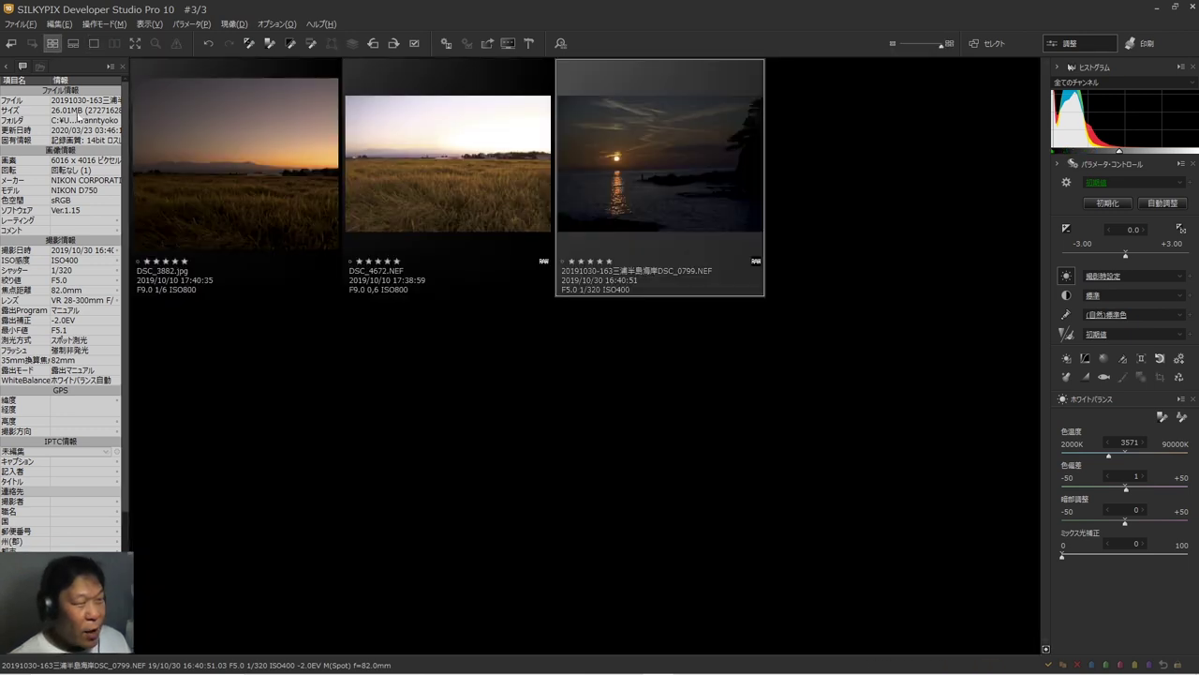
pyautogui.doubleClick(450, 194)
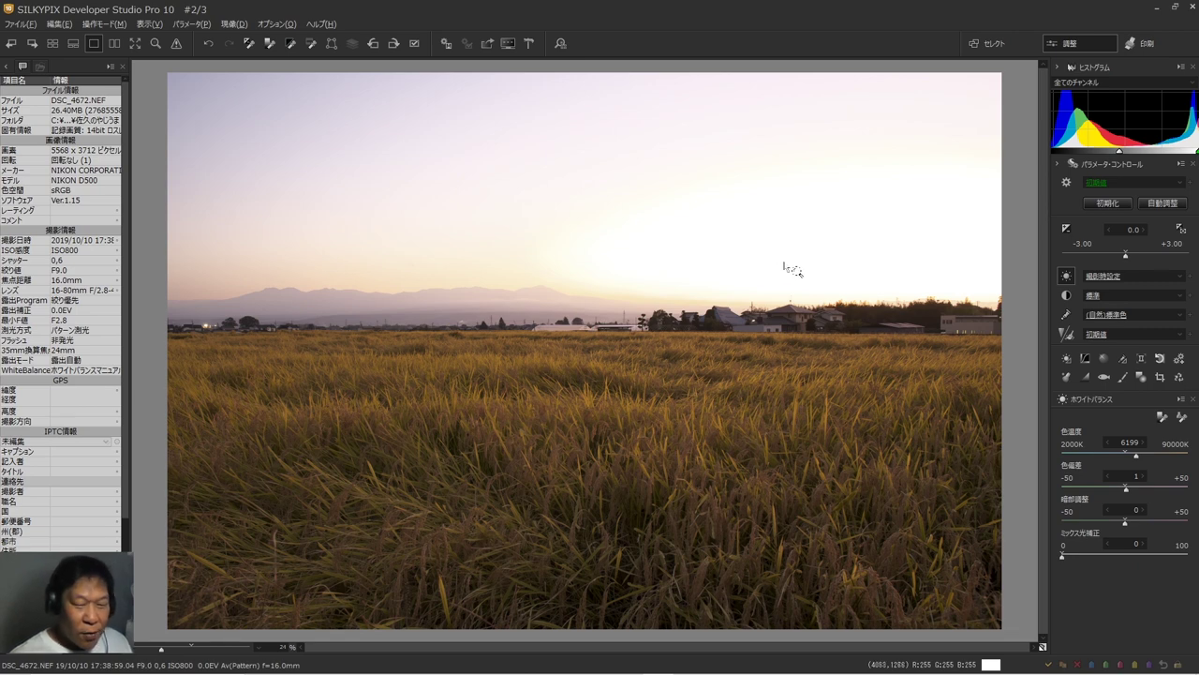
# Drag DSC_4672's exposure fully down to -3.00 and check the bright sky's brightness.
pyautogui.click(1126, 257)
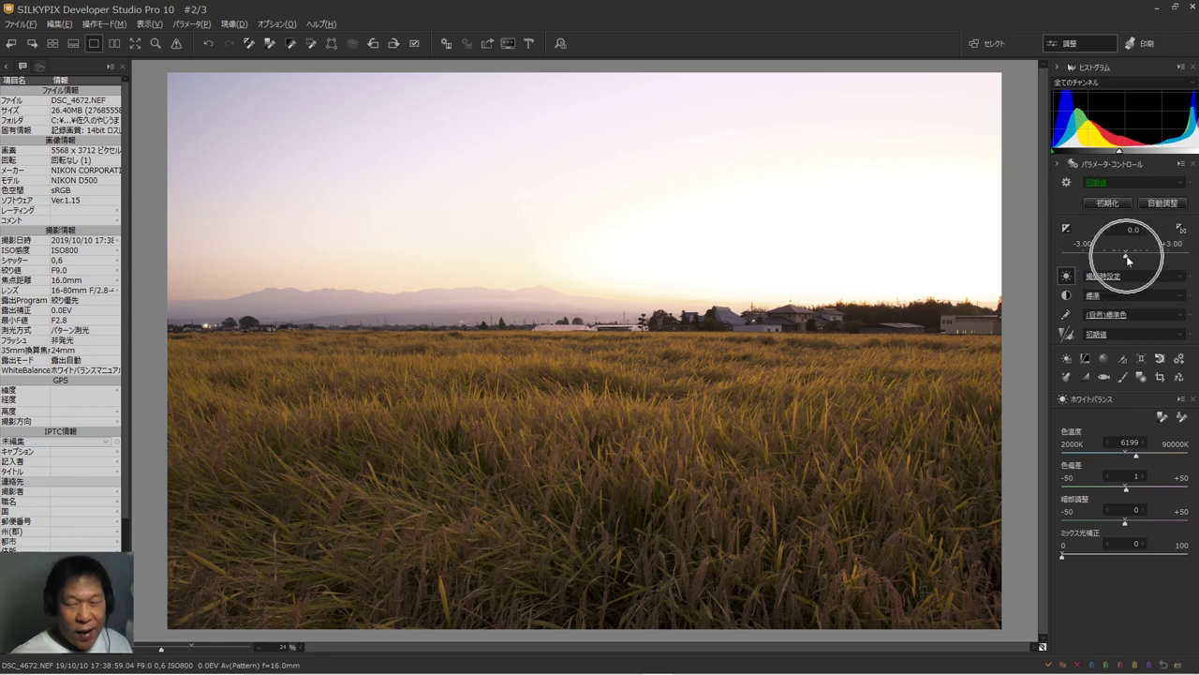
pyautogui.moveTo(1126, 257); pyautogui.dragTo(1062, 256)
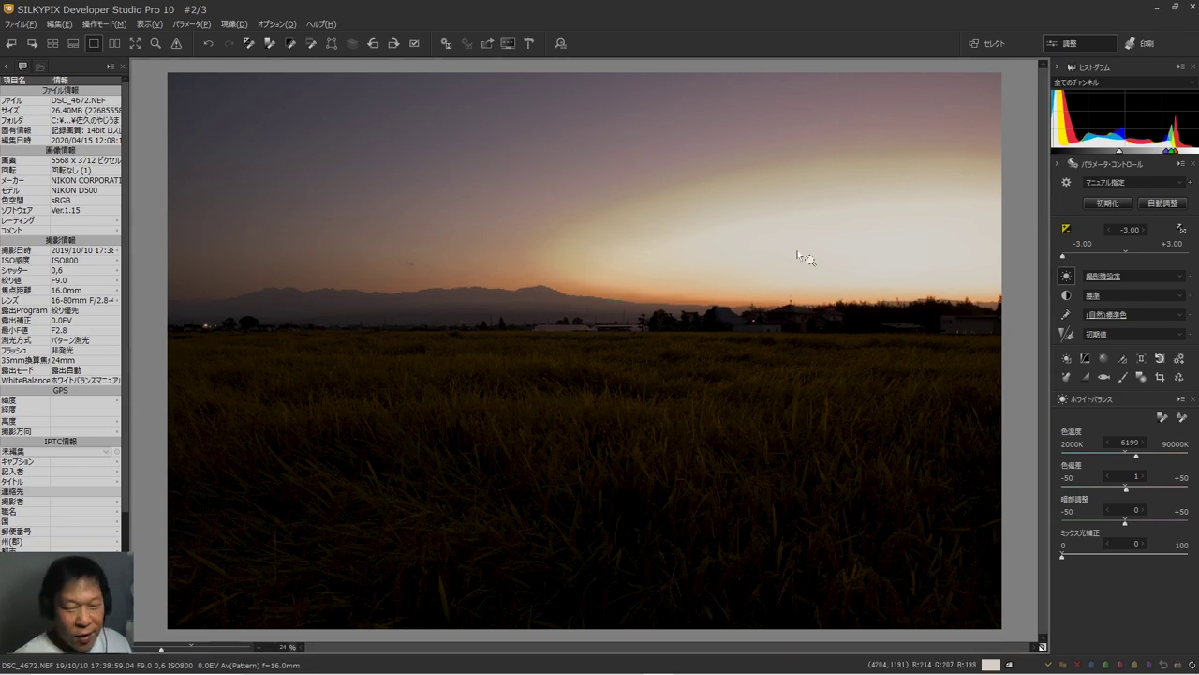
pyautogui.click(868, 253)
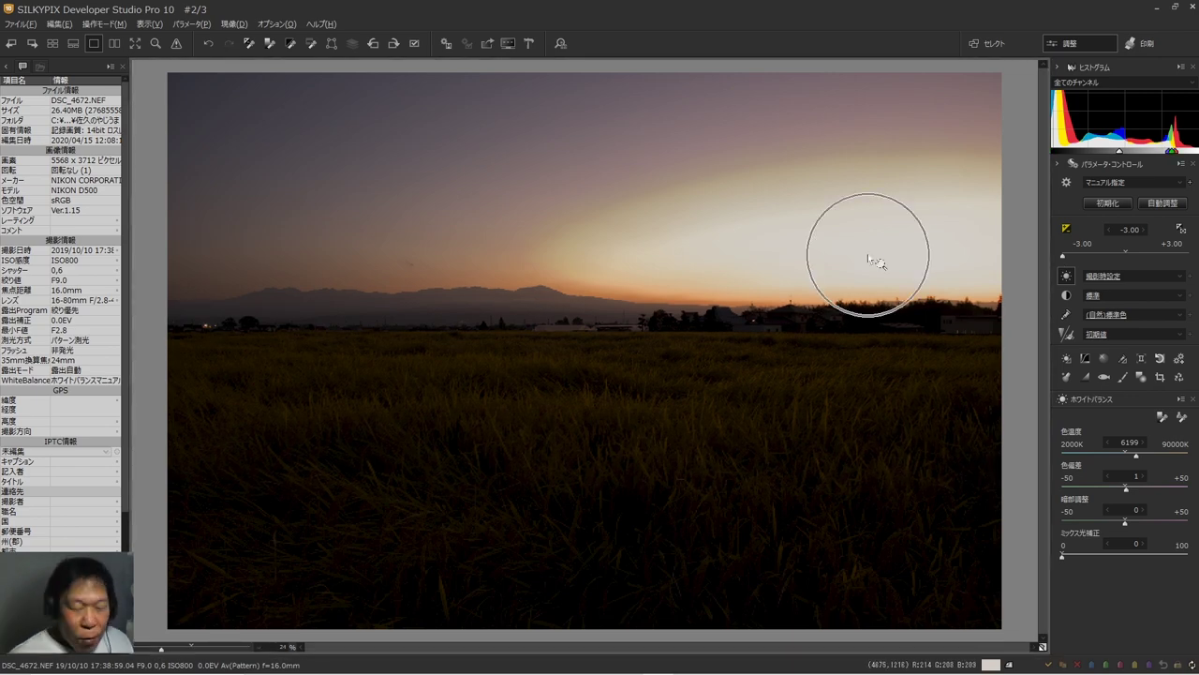
pyautogui.click(867, 253)
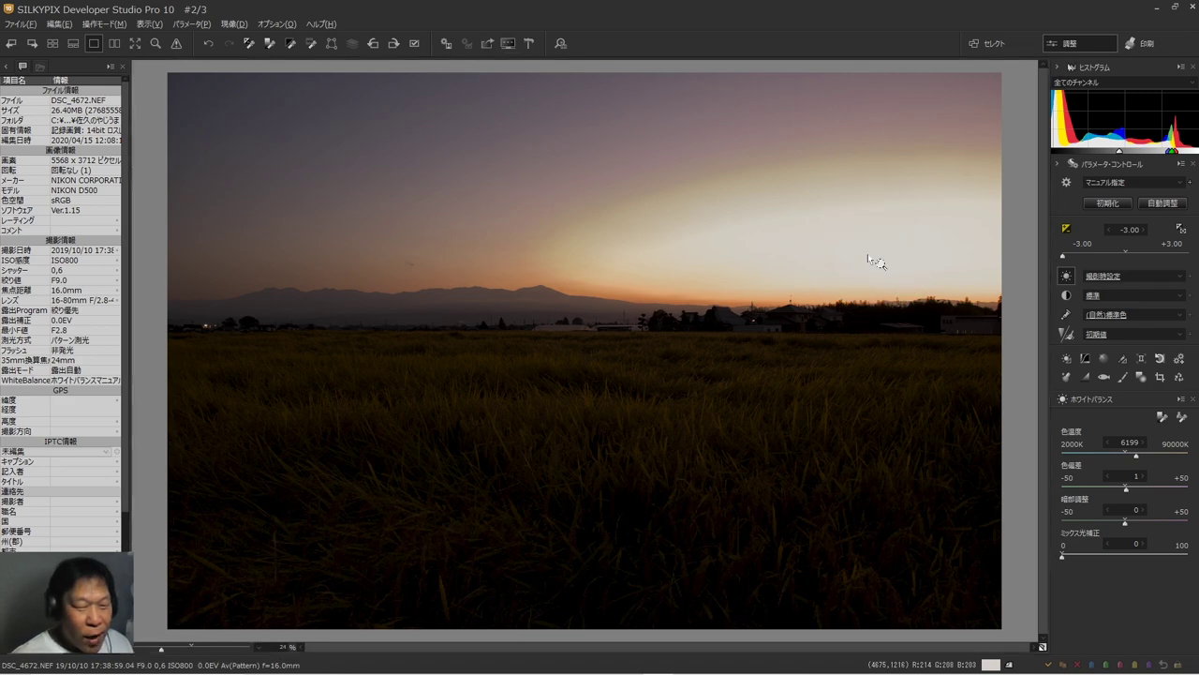
pyautogui.click(868, 253)
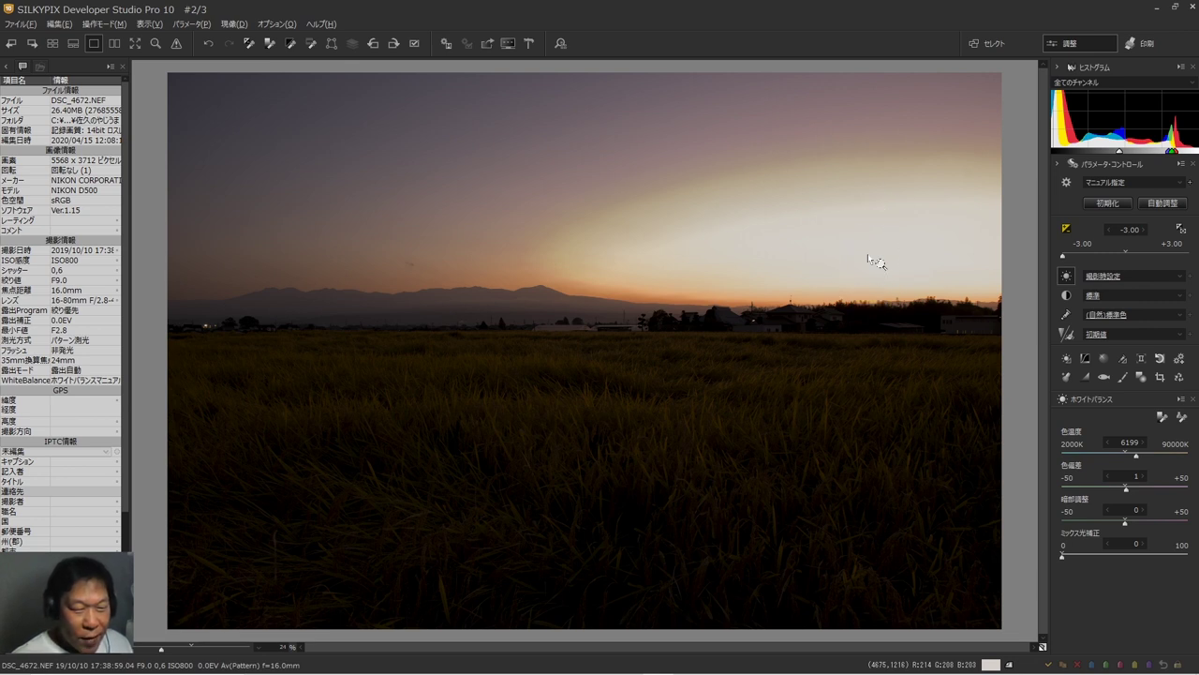
pyautogui.click(532, 185)
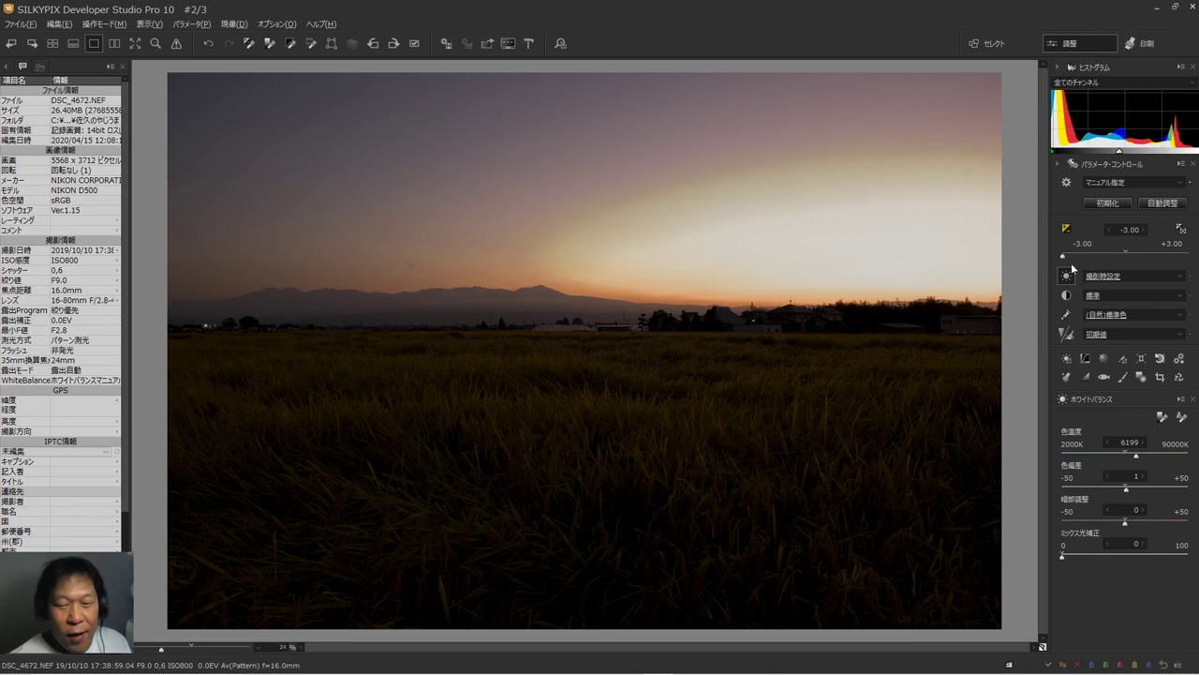
# Try several exposure values between +0.10 and -0.60 on the exposure slider, settling on -1.0.
pyautogui.click(1114, 257)
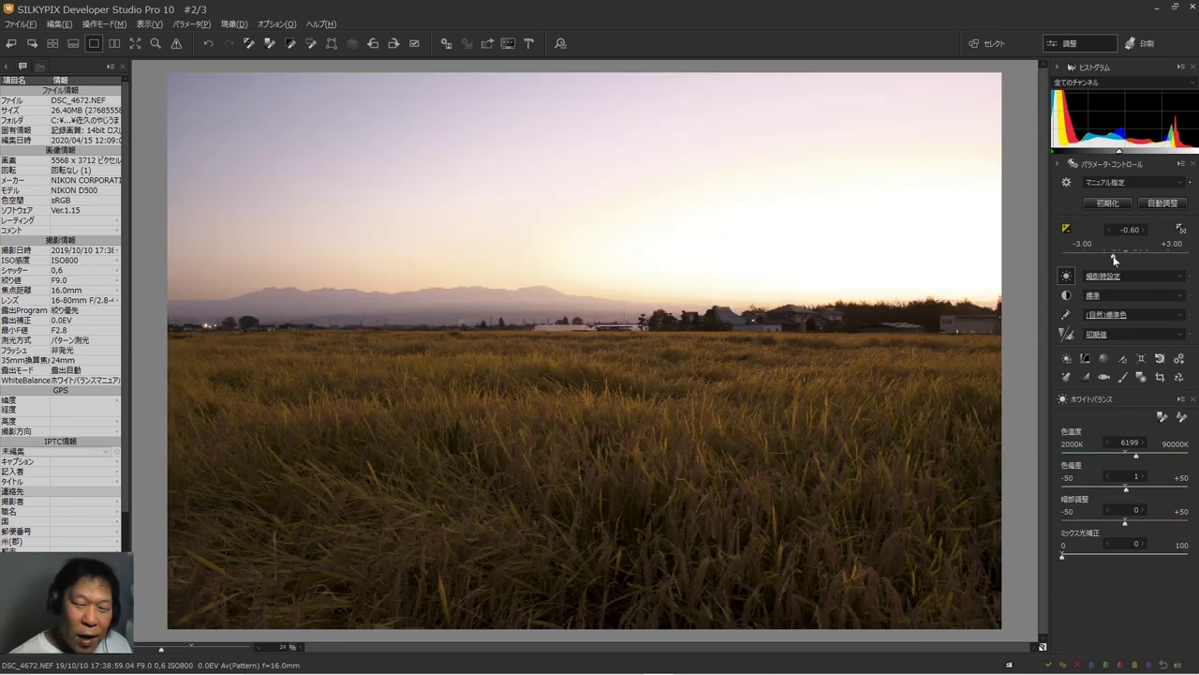
pyautogui.scroll(-3, 1117, 233)
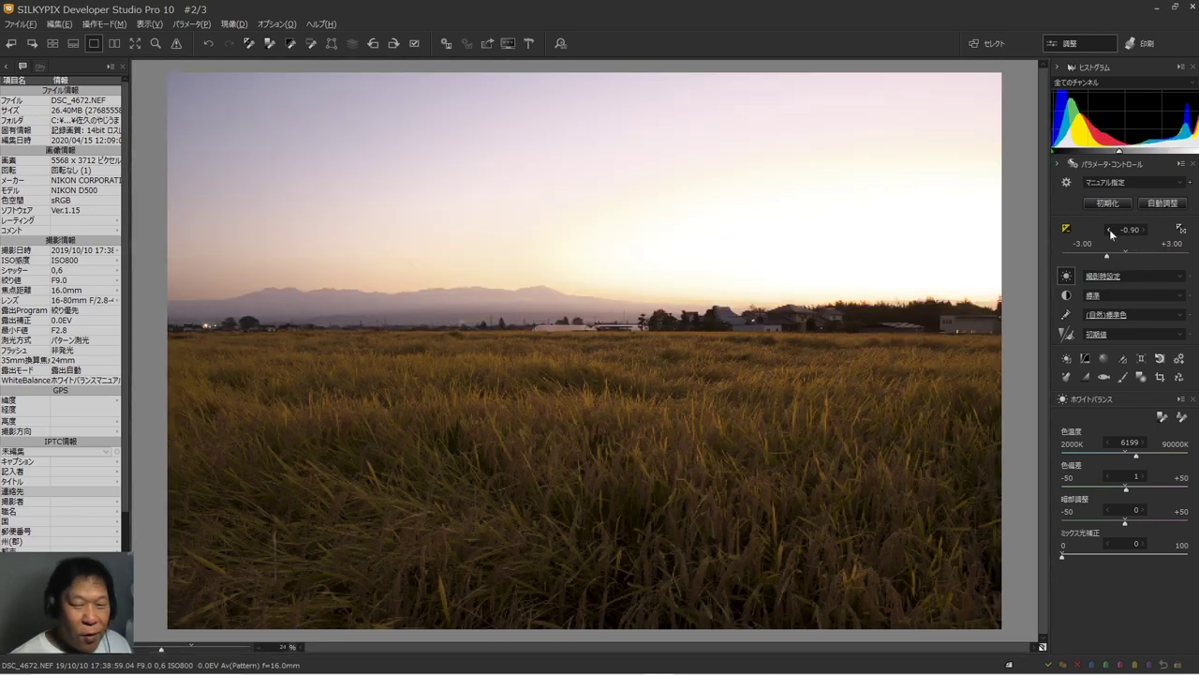
pyautogui.scroll(9, 1122, 233)
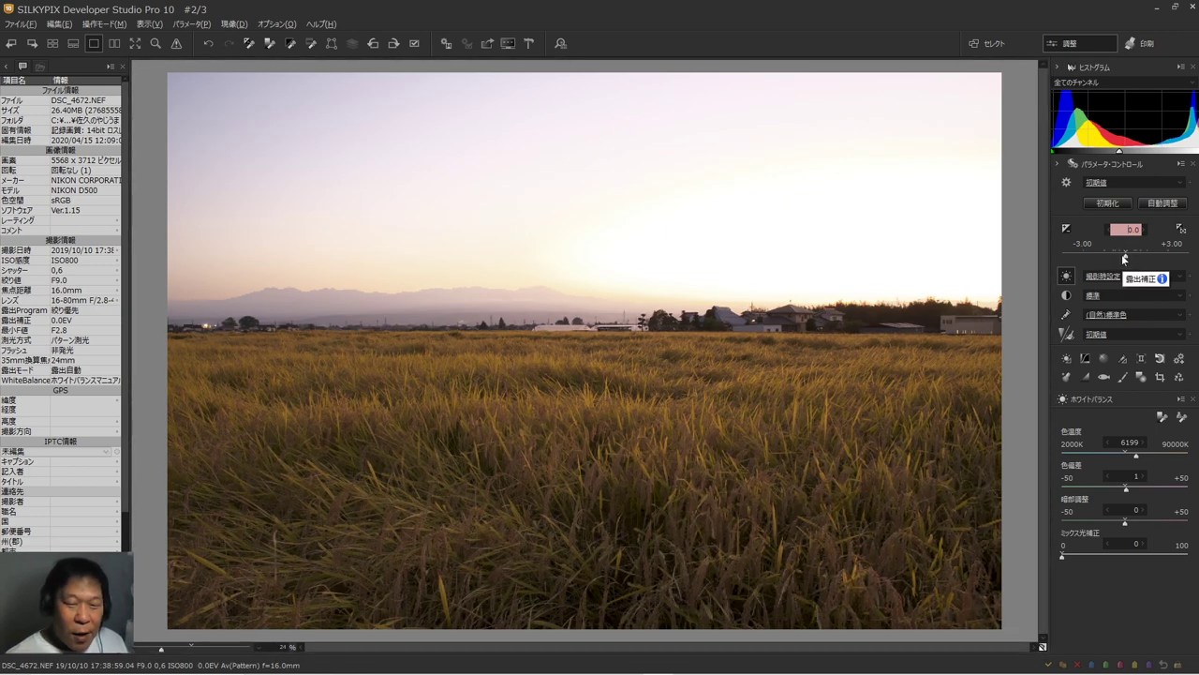
pyautogui.moveTo(1124, 259); pyautogui.dragTo(1116, 261)
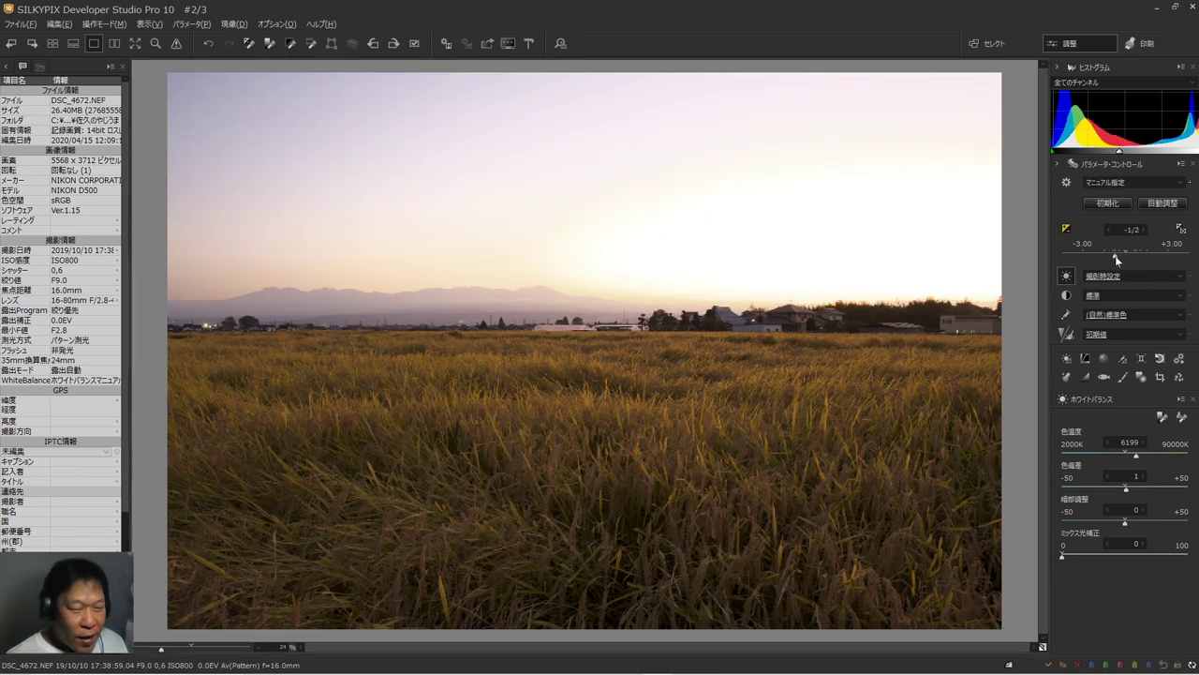
pyautogui.moveTo(1116, 261); pyautogui.dragTo(1124, 263)
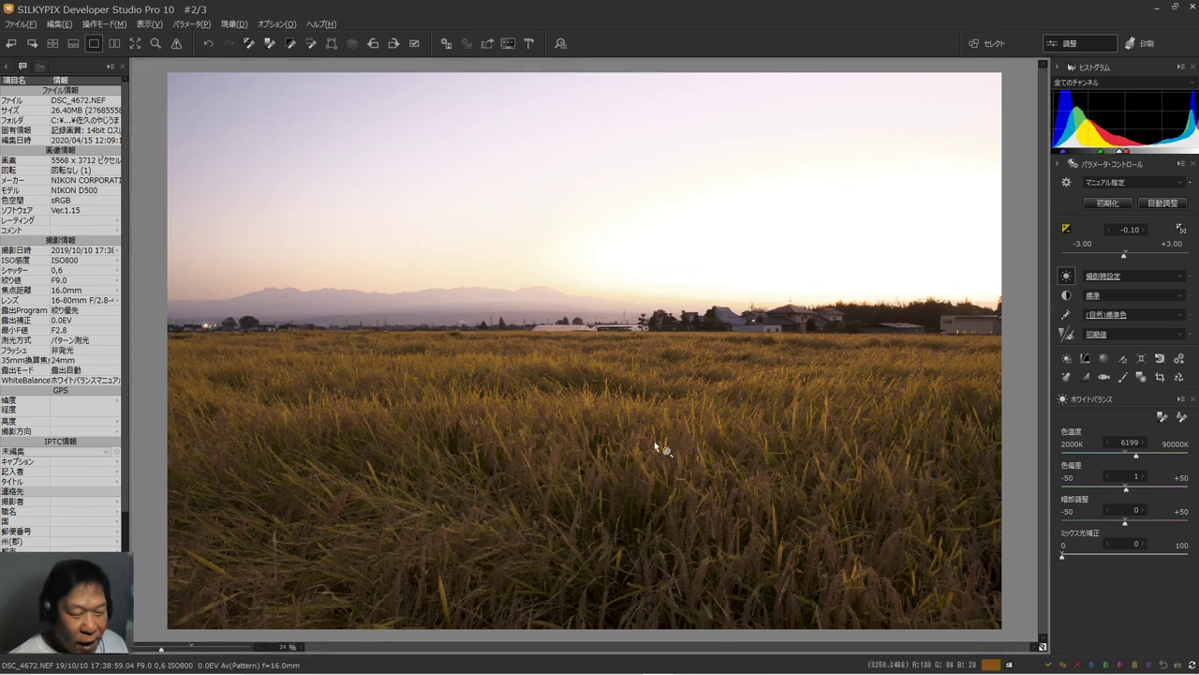
pyautogui.moveTo(1125, 259); pyautogui.dragTo(1123, 260)
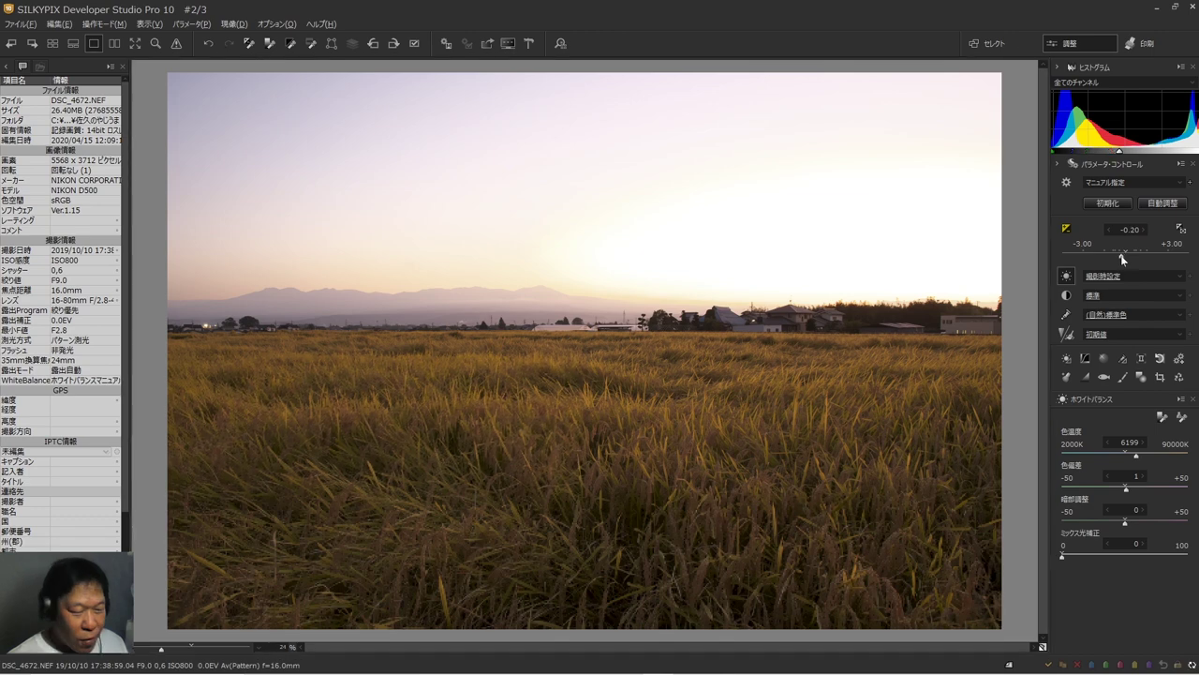
pyautogui.moveTo(1124, 260); pyautogui.dragTo(1103, 260)
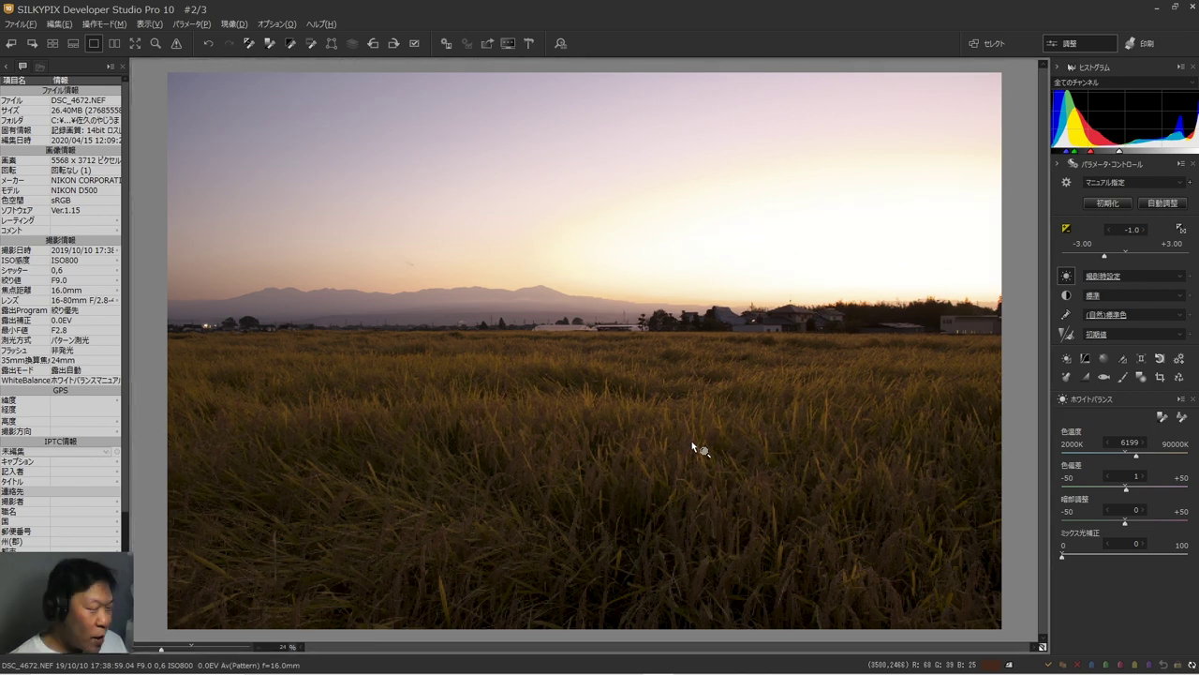
# Check the pixel values in the grass and the sky.
pyautogui.click(734, 266)
pyautogui.click(733, 266)
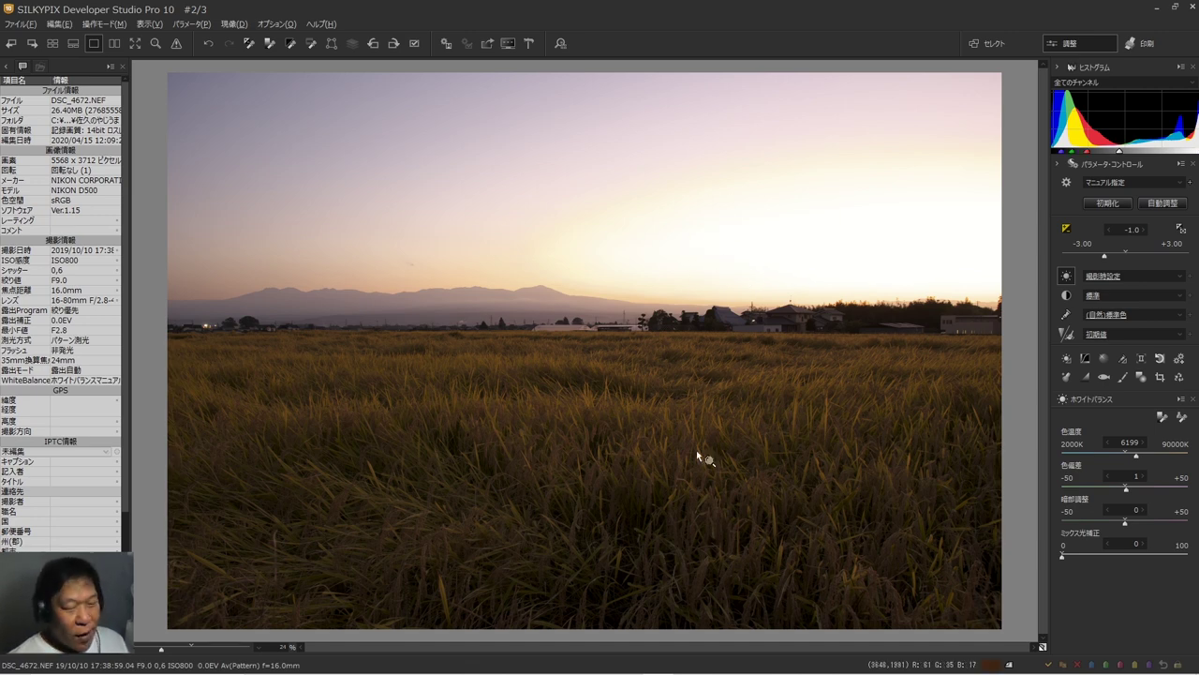
pyautogui.click(698, 372)
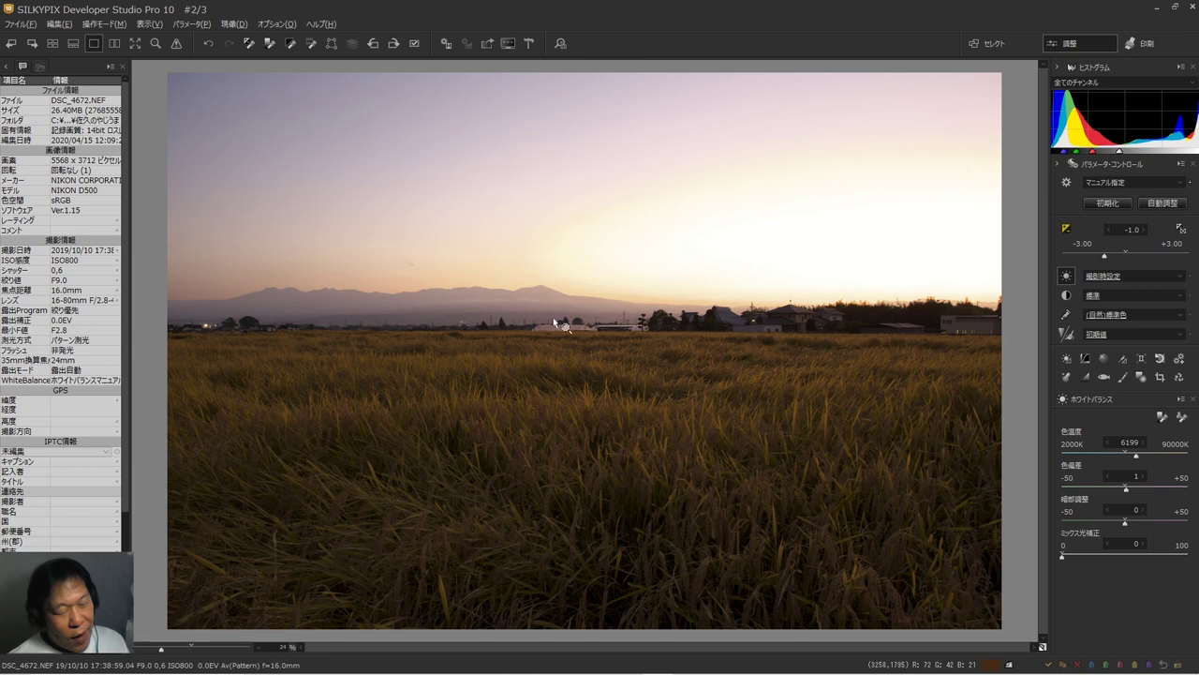
pyautogui.click(497, 236)
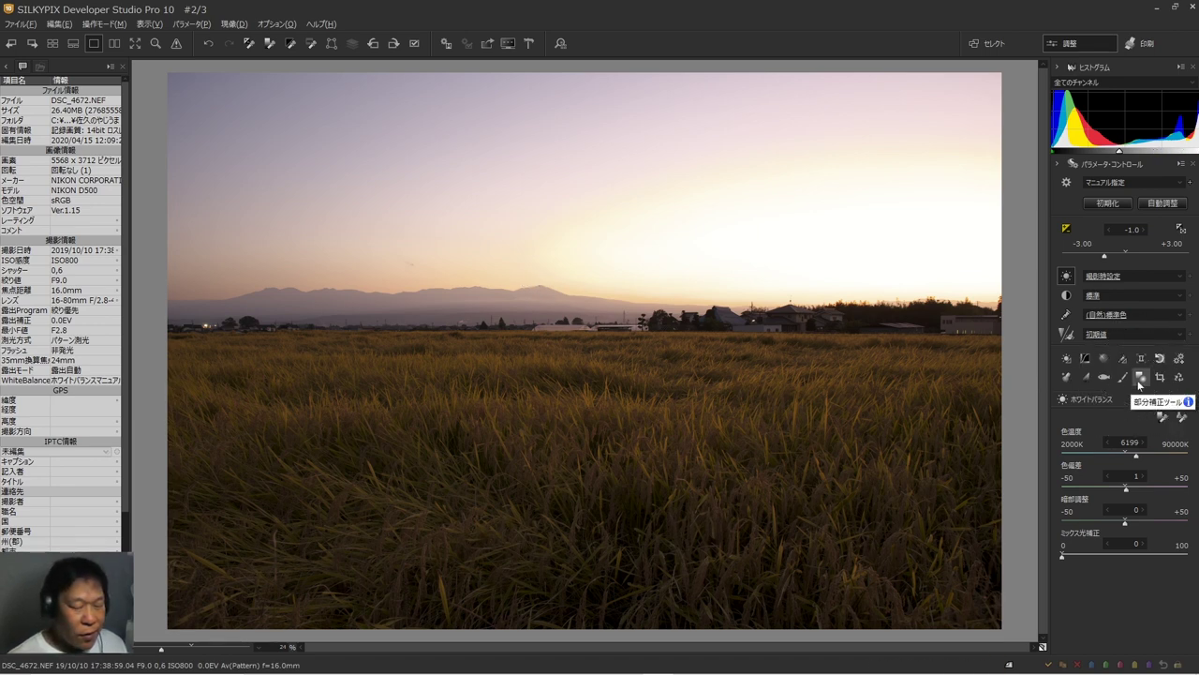
# Draw a graduated filter over the sky and set its brightness (明度) to -16.
pyautogui.click(1140, 379)
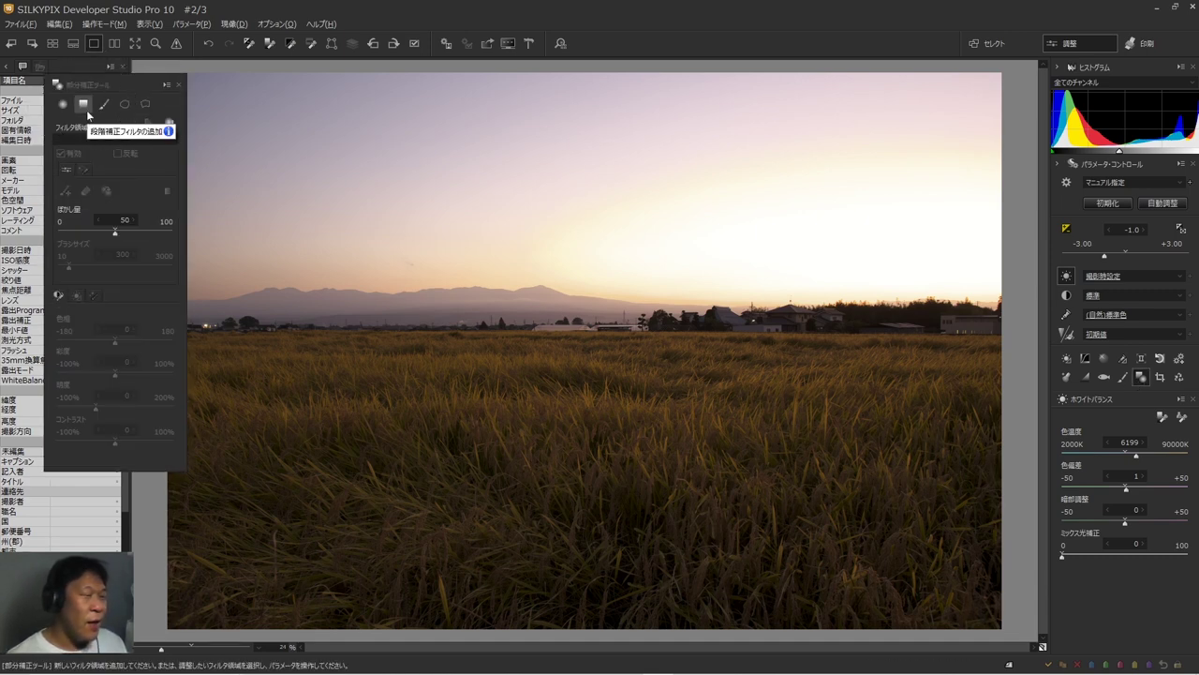
pyautogui.click(86, 110)
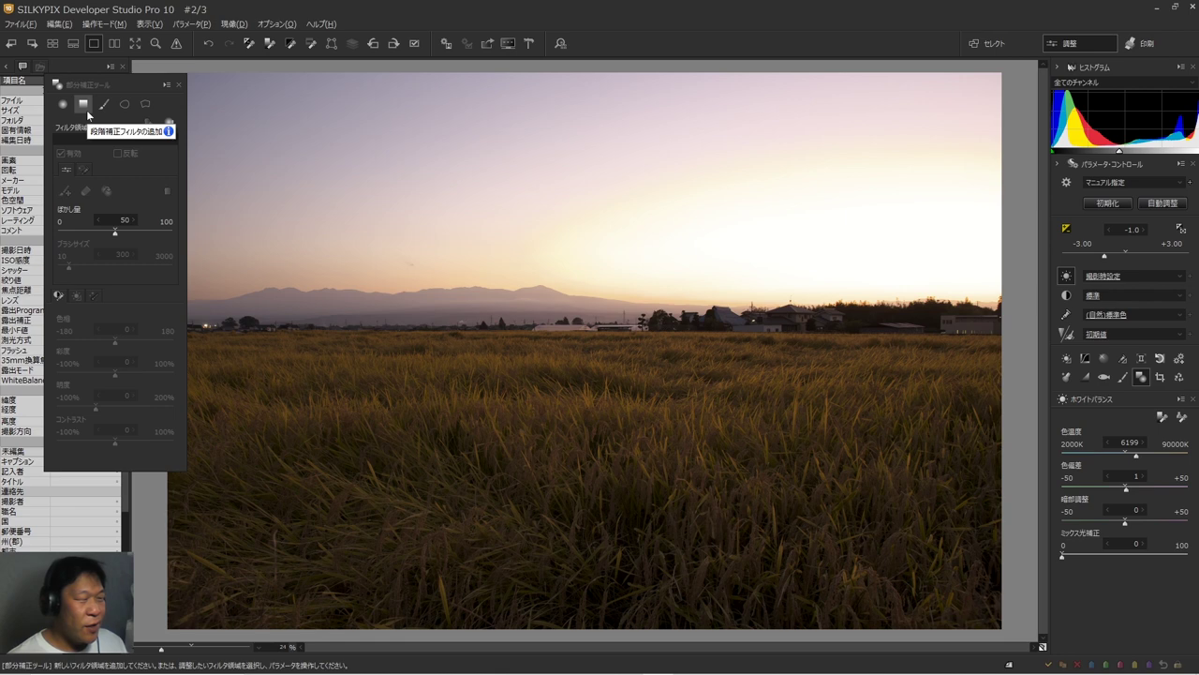
pyautogui.click(86, 110)
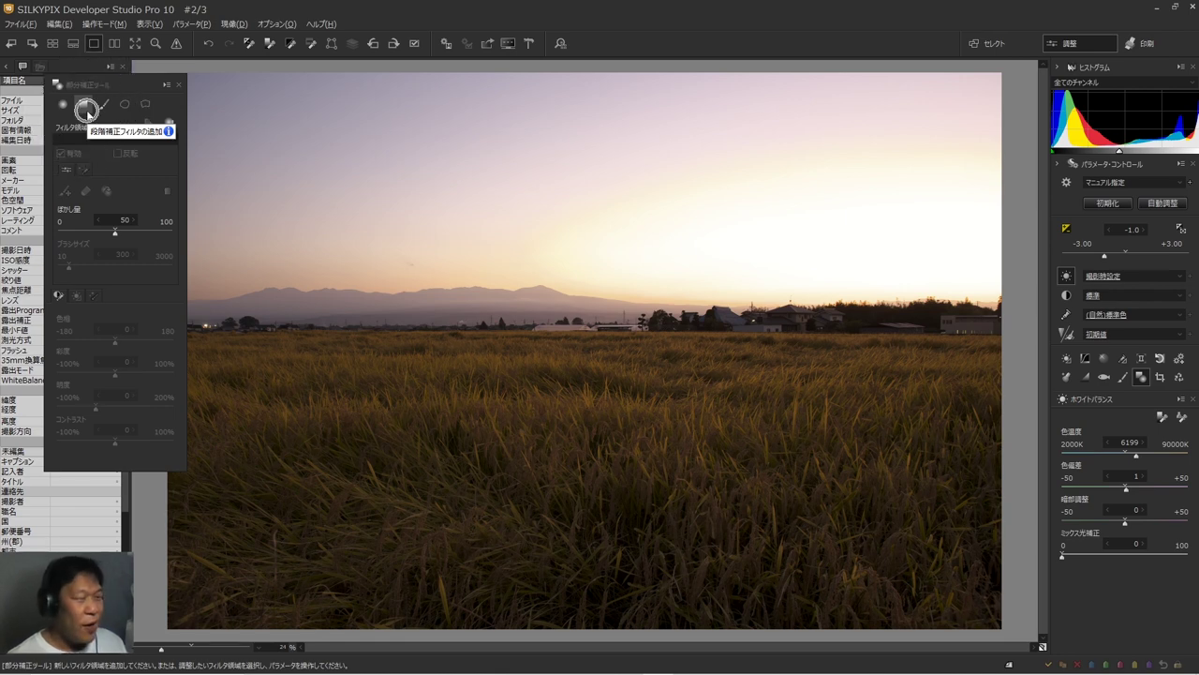
pyautogui.moveTo(581, 279)
pyautogui.mouseDown()
pyautogui.moveTo(602, 378)
pyautogui.moveTo(584, 351)
pyautogui.moveTo(589, 333)
pyautogui.mouseUp()
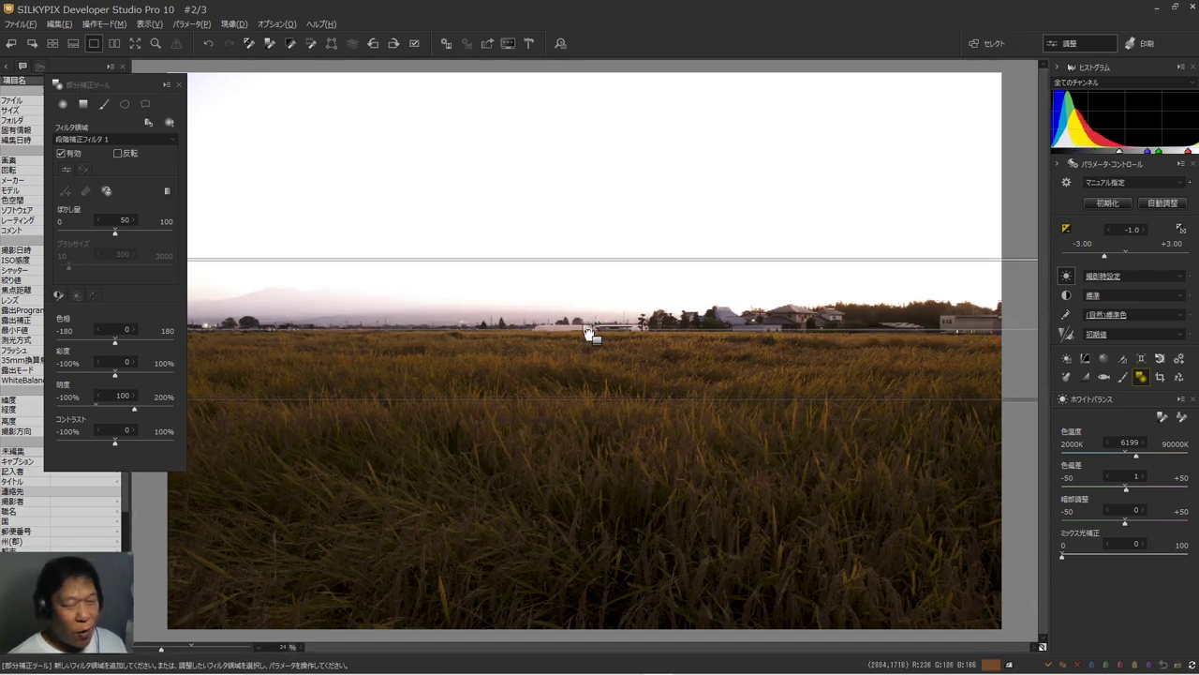
pyautogui.click(124, 410)
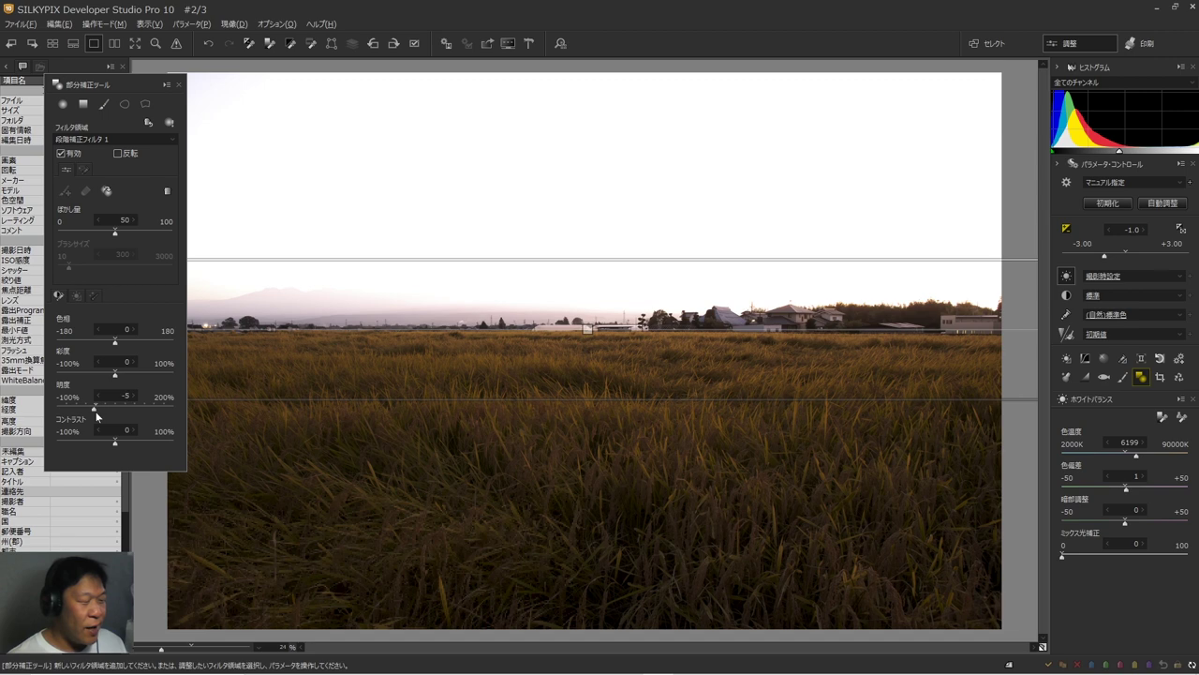
pyautogui.moveTo(92, 410); pyautogui.dragTo(90, 412)
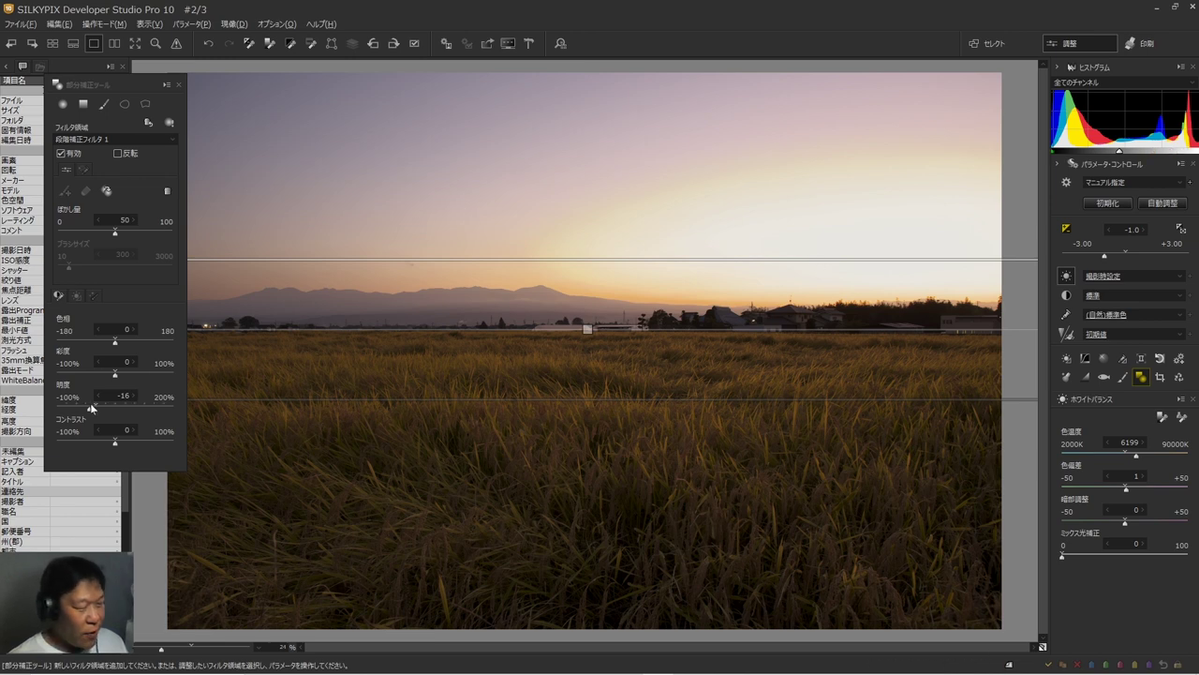
# Toggle the sky filter off and on to compare, then close the partial correction tool.
pyautogui.click(61, 153)
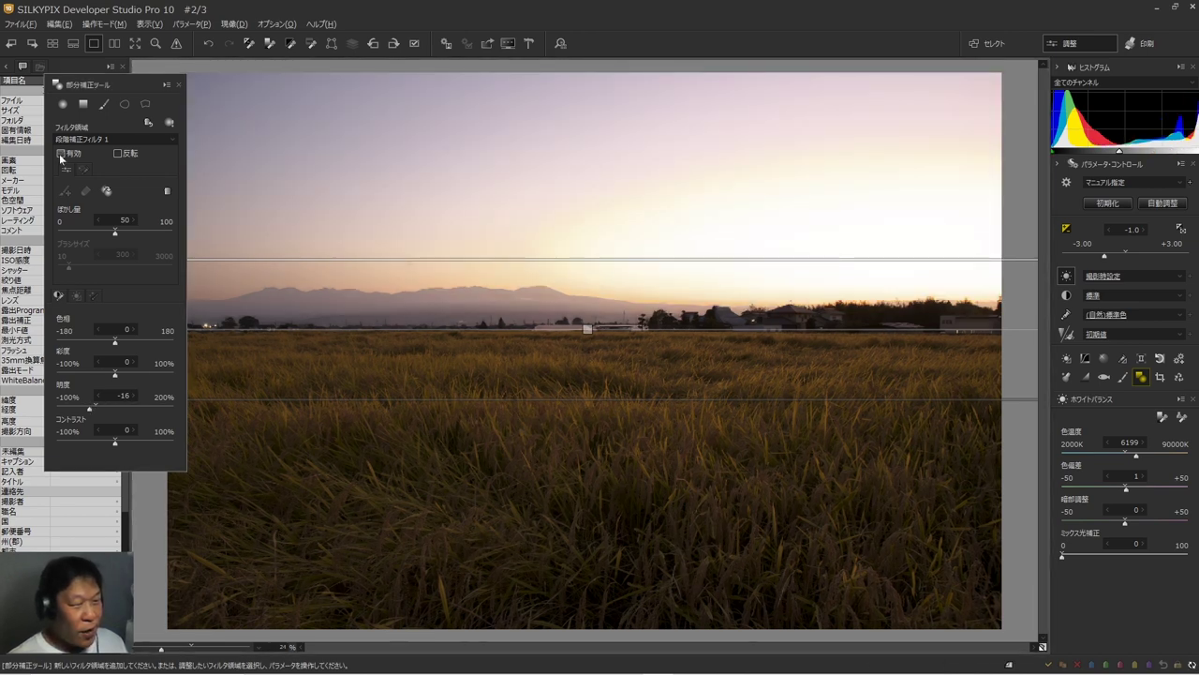
pyautogui.click(60, 154)
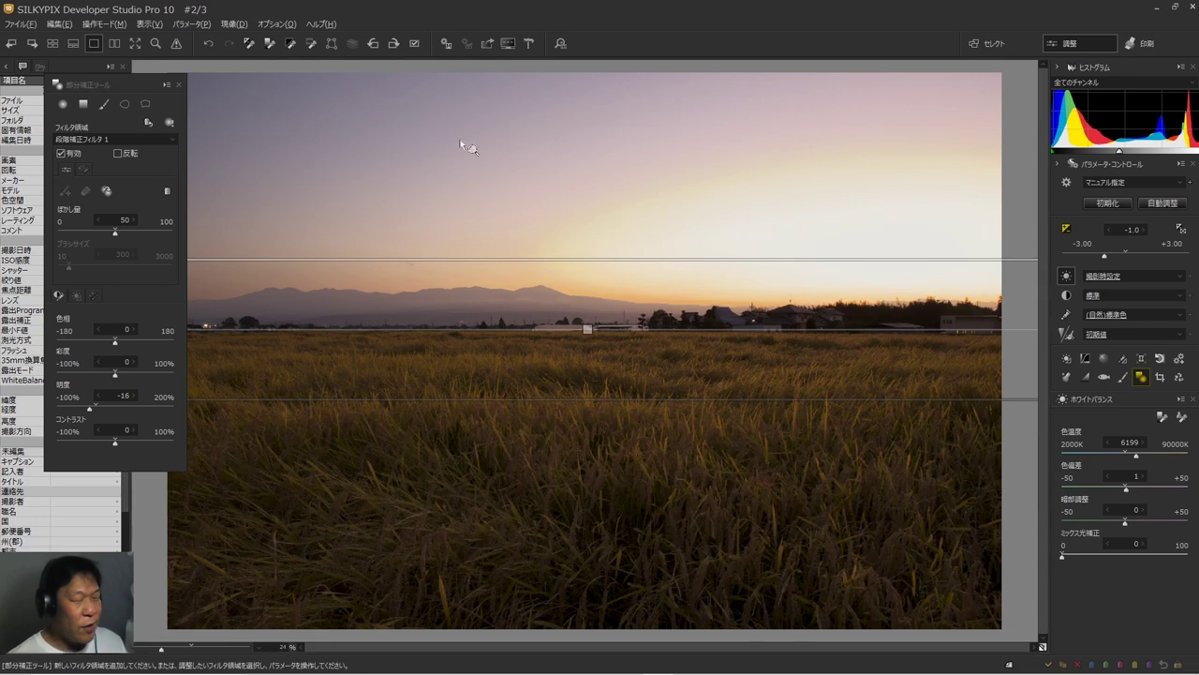
pyautogui.click(178, 85)
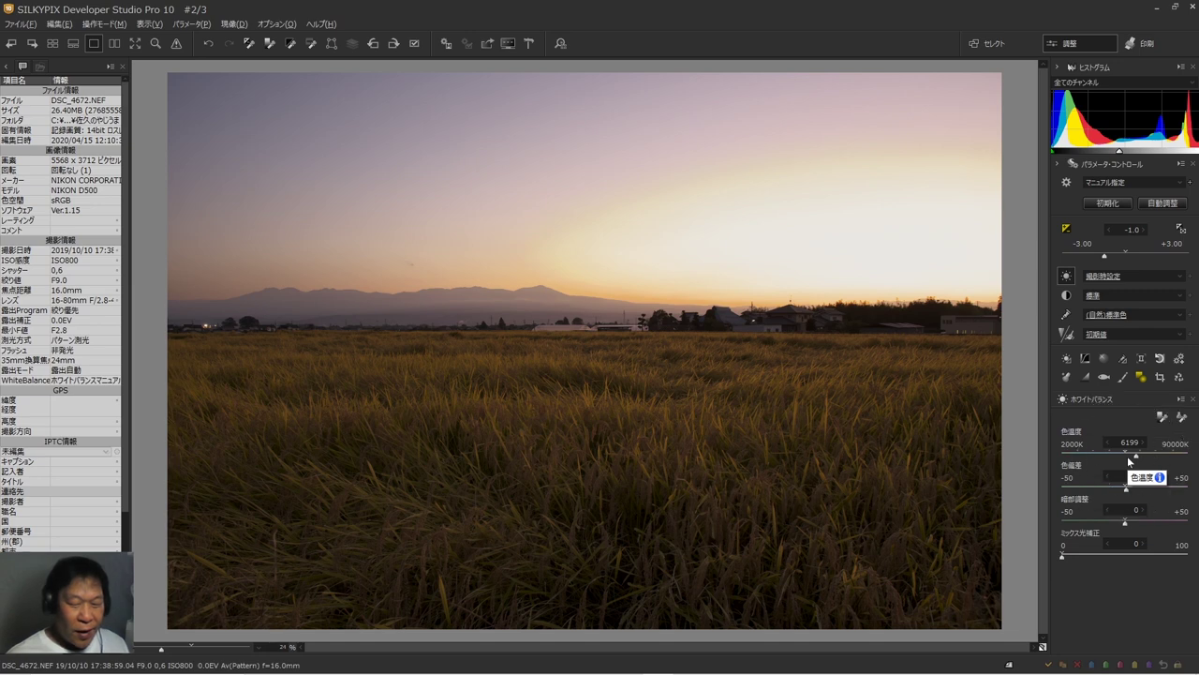
pyautogui.moveTo(1137, 458); pyautogui.dragTo(1160, 460)
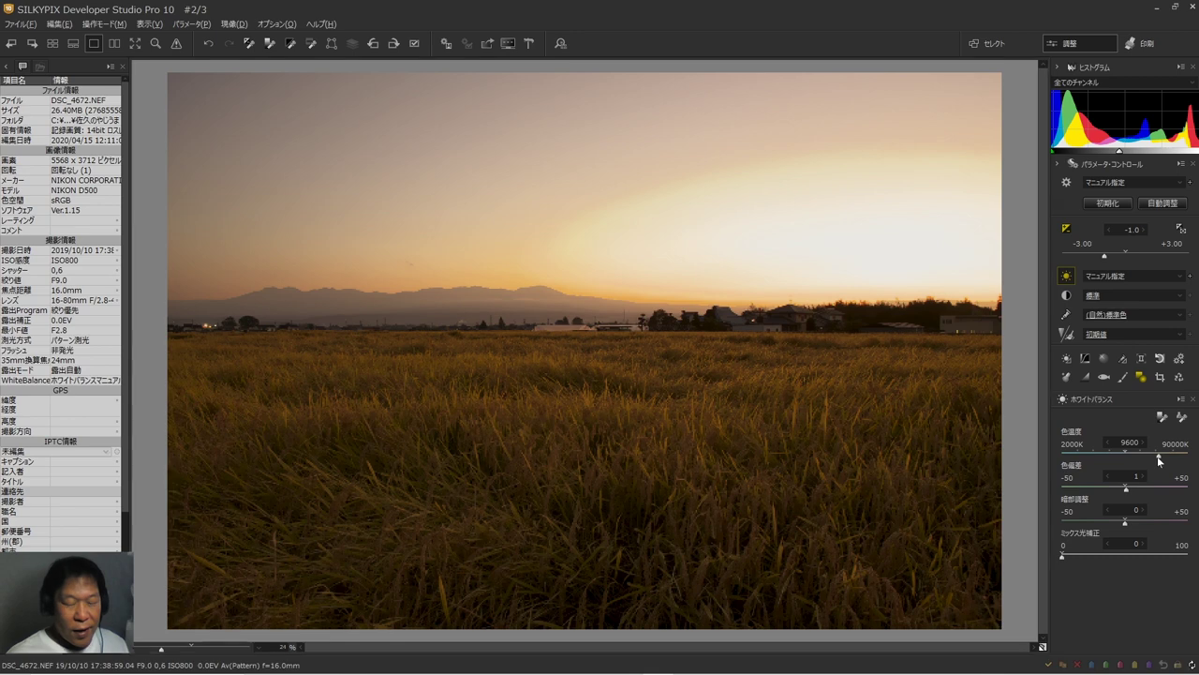
pyautogui.moveTo(1160, 460); pyautogui.dragTo(1158, 460)
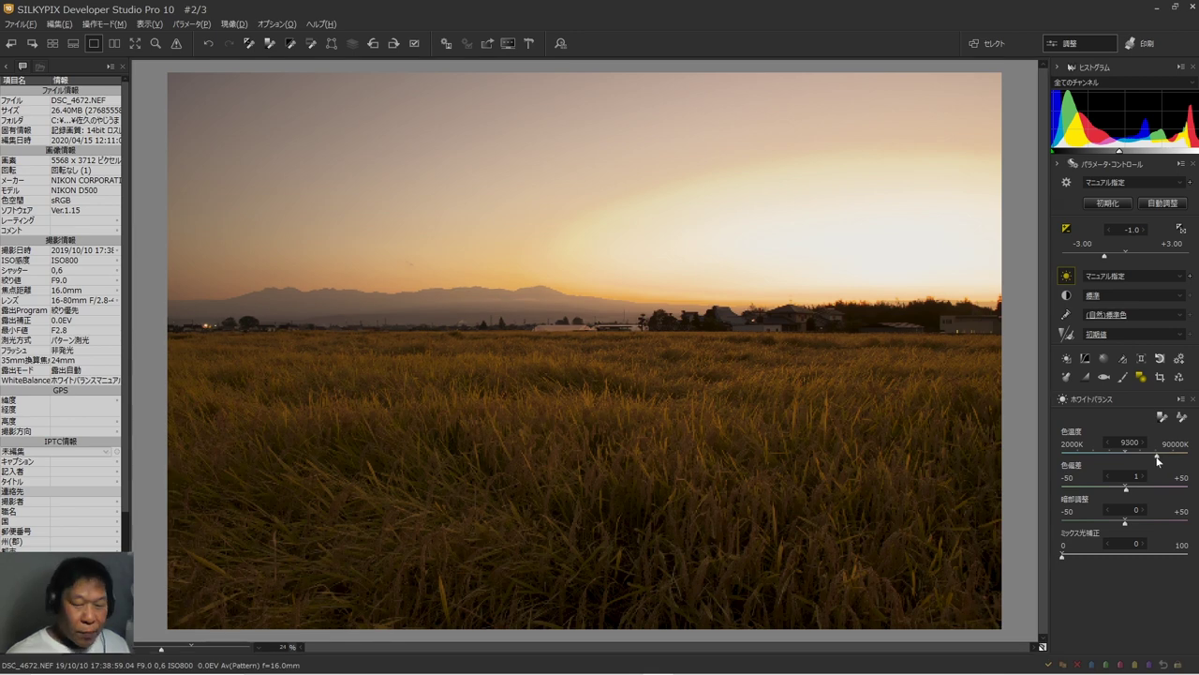
pyautogui.moveTo(1158, 460); pyautogui.dragTo(1154, 460)
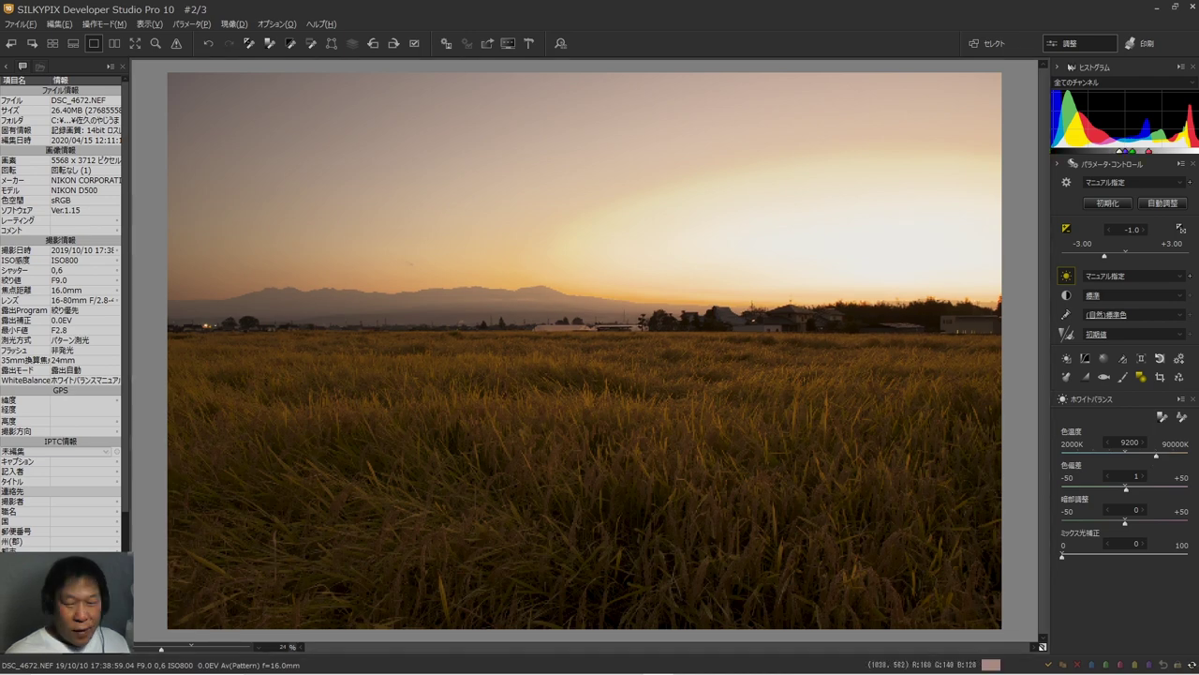
pyautogui.click(1134, 275)
pyautogui.click(1134, 292)
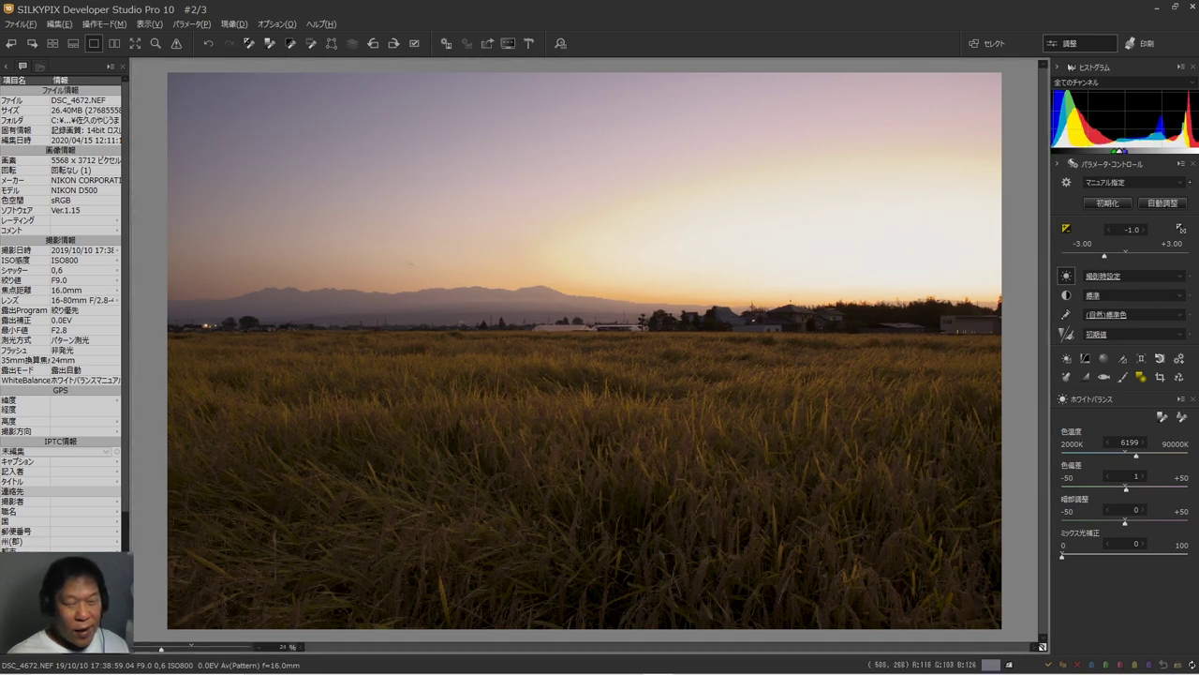
# Try warmer colour temperatures from 9900K to 10700K and beyond, settling at 9100K.
pyautogui.moveTo(1136, 456); pyautogui.dragTo(1158, 458)
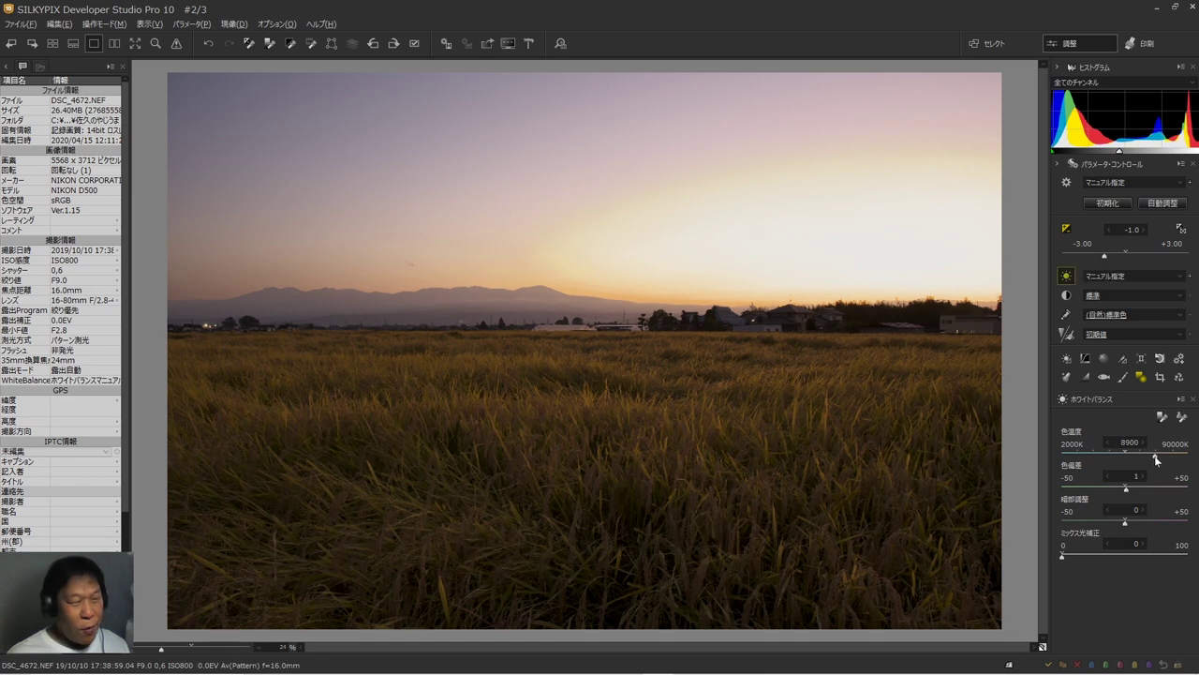
pyautogui.moveTo(1157, 458); pyautogui.dragTo(1160, 462)
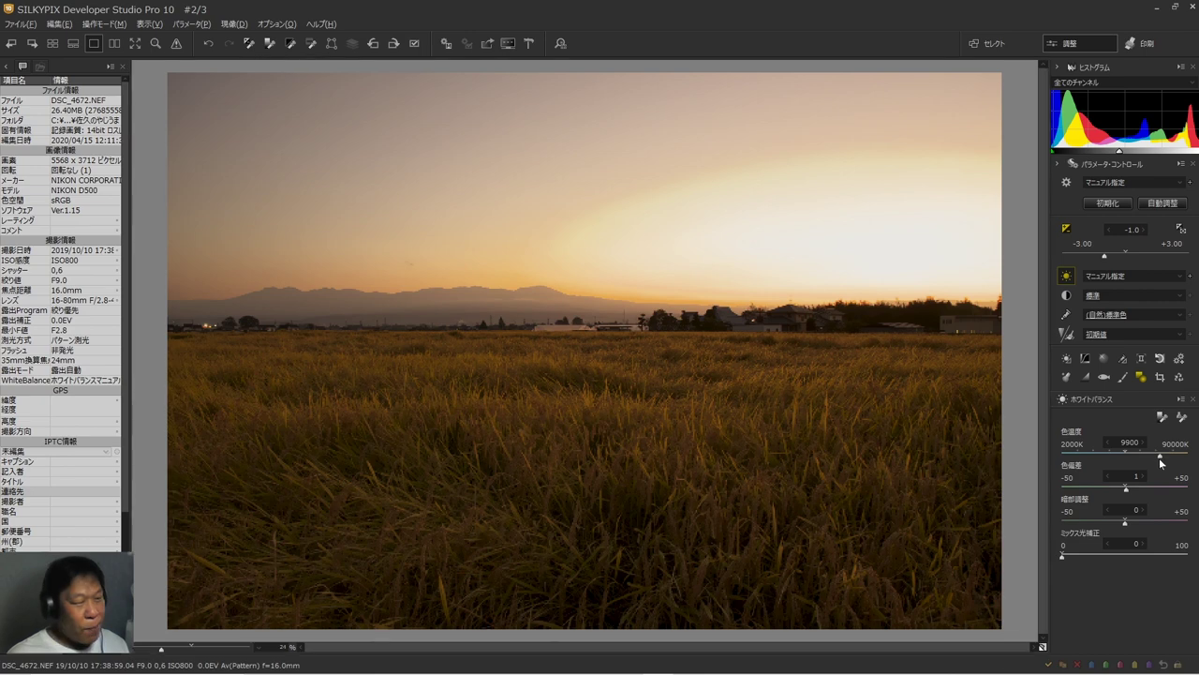
pyautogui.moveTo(1160, 459); pyautogui.dragTo(1165, 461)
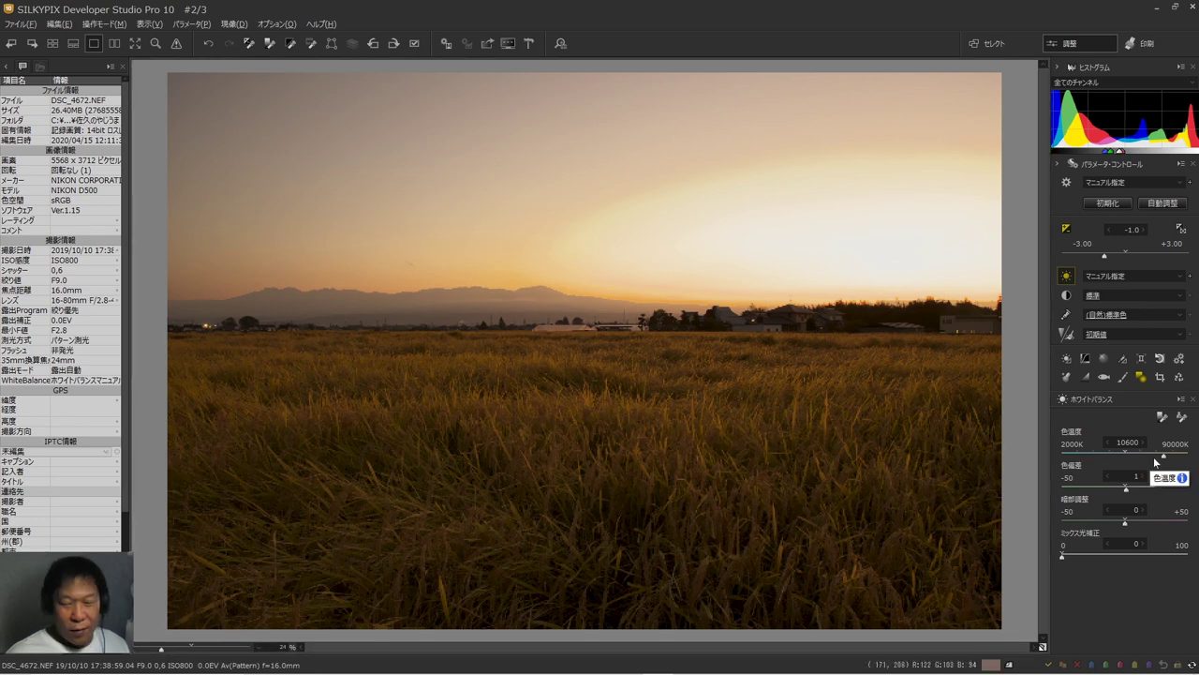
pyautogui.moveTo(1155, 459); pyautogui.dragTo(1165, 457)
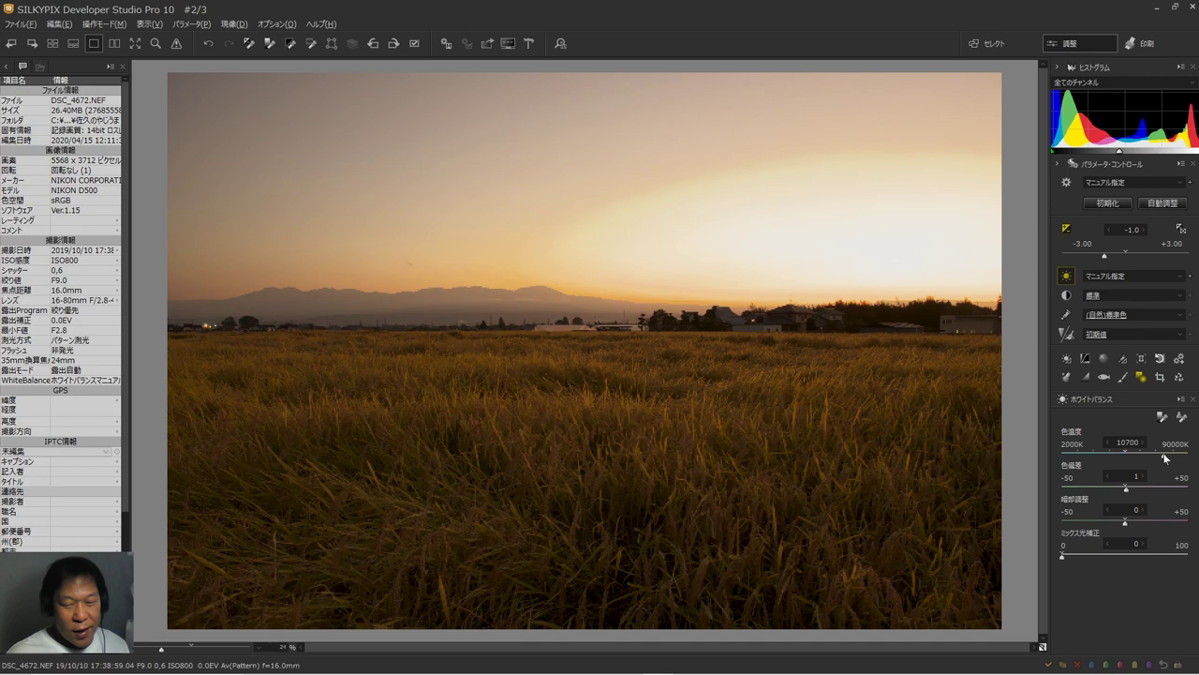
pyautogui.moveTo(1164, 458); pyautogui.dragTo(1165, 458)
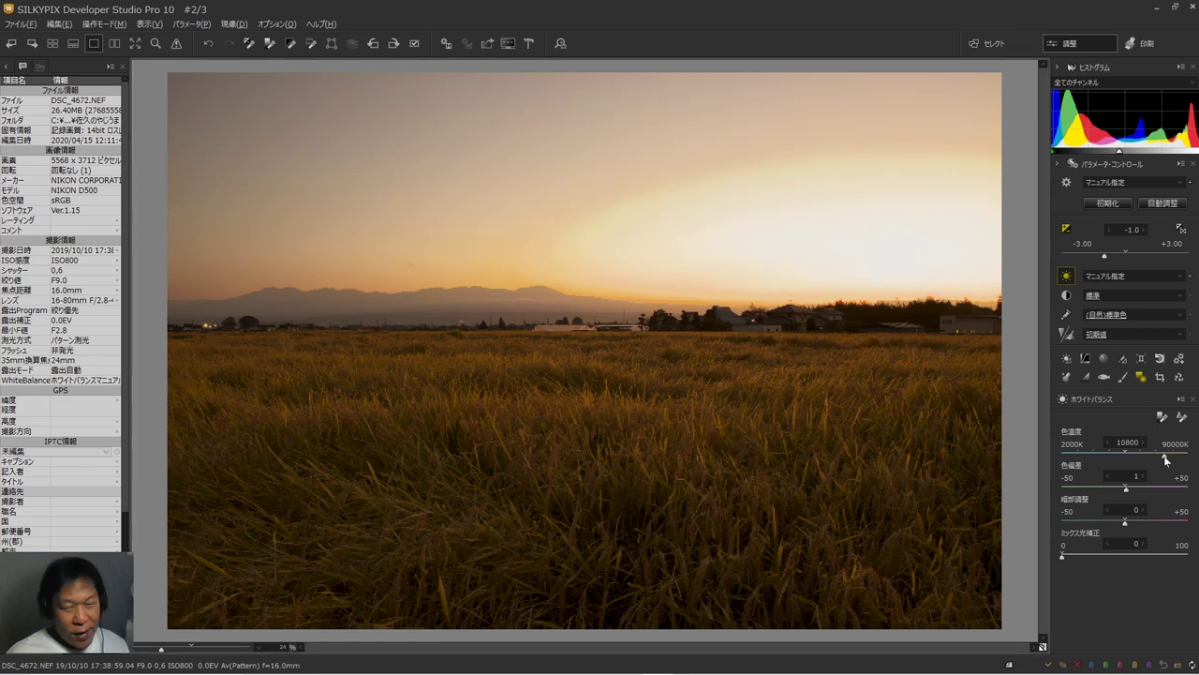
pyautogui.moveTo(1165, 458); pyautogui.dragTo(1157, 464)
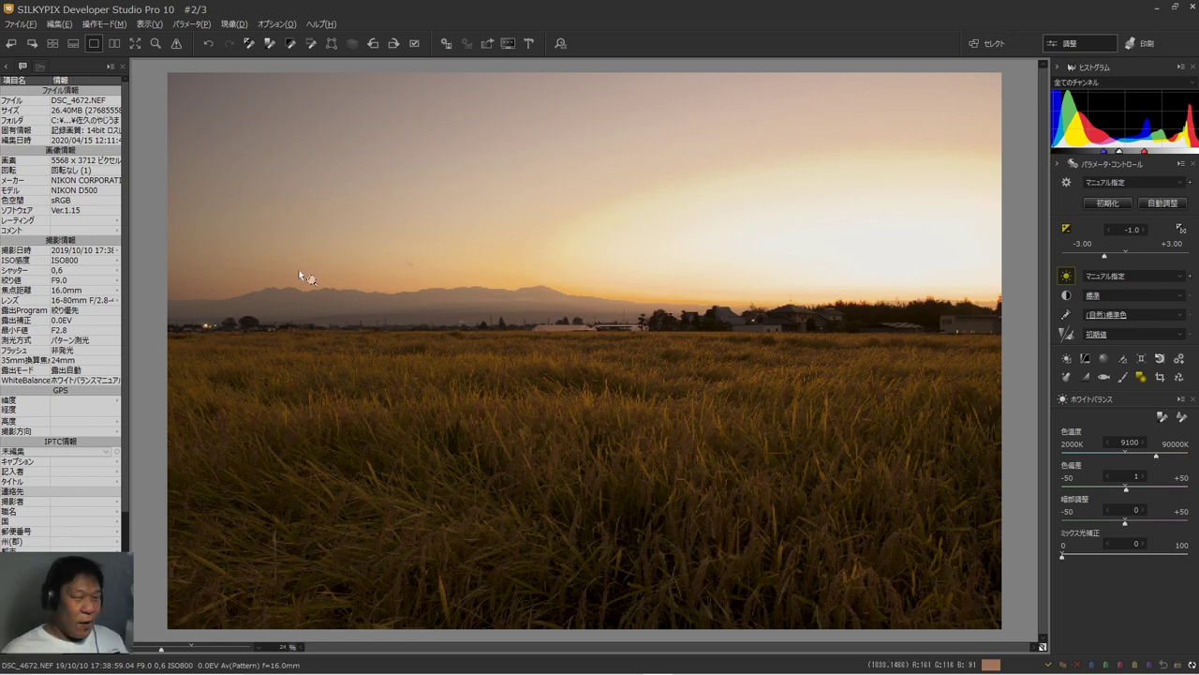
pyautogui.click(347, 289)
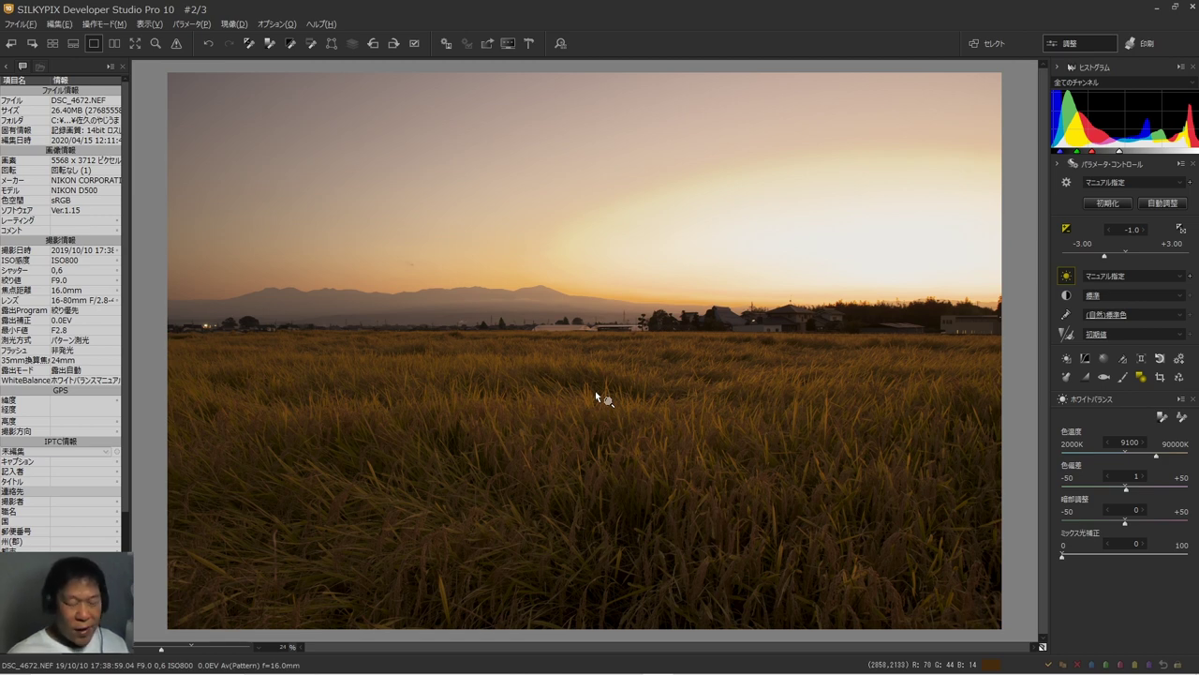
pyautogui.click(624, 458)
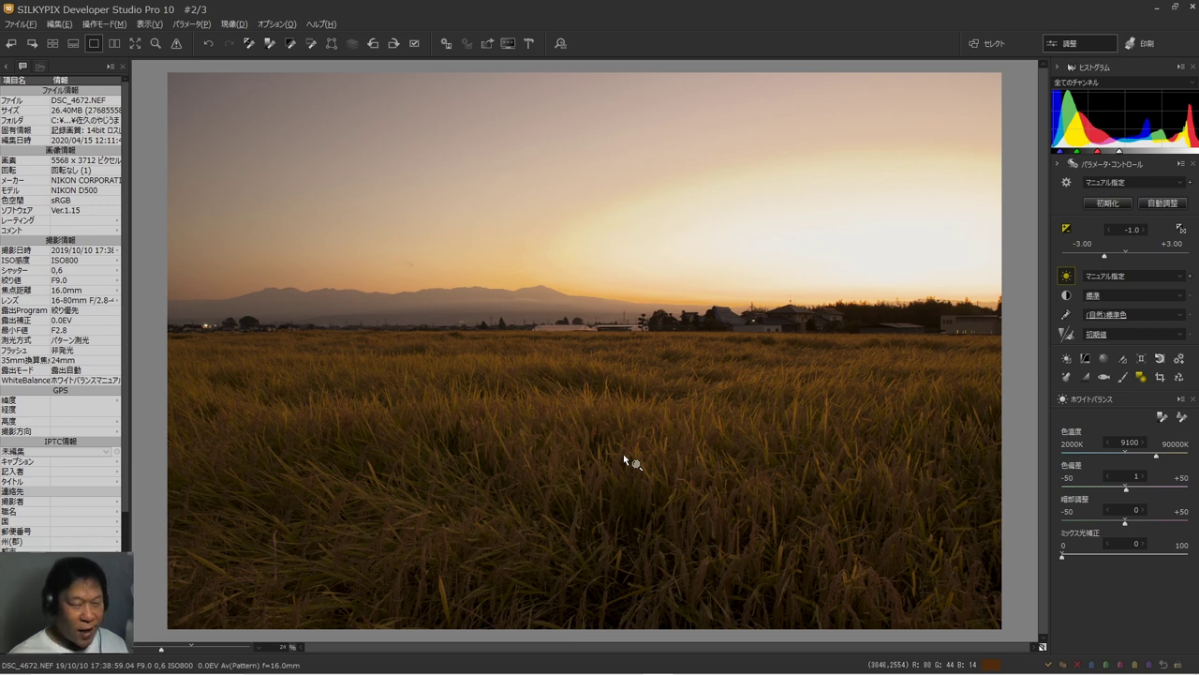
# Raise the tone contrast (コントラスト) from 1.50 to 2.00.
pyautogui.click(1065, 296)
pyautogui.click(1066, 296)
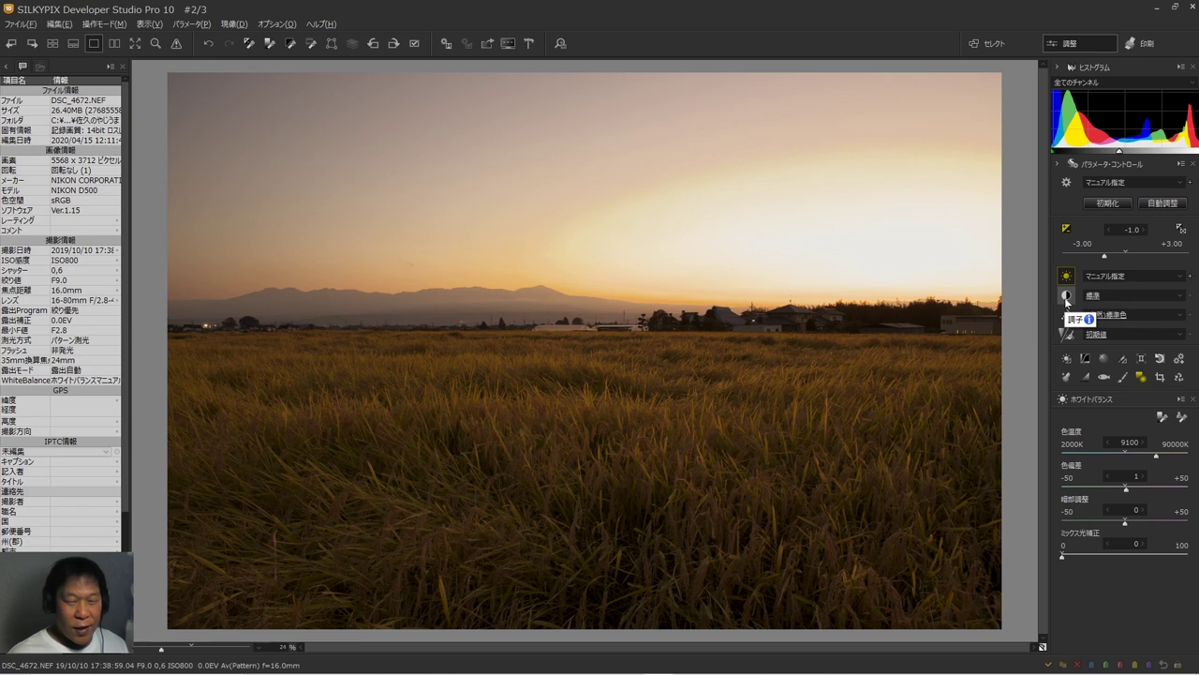
pyautogui.click(1066, 298)
pyautogui.click(1139, 430)
pyautogui.moveTo(1125, 430); pyautogui.dragTo(1158, 432)
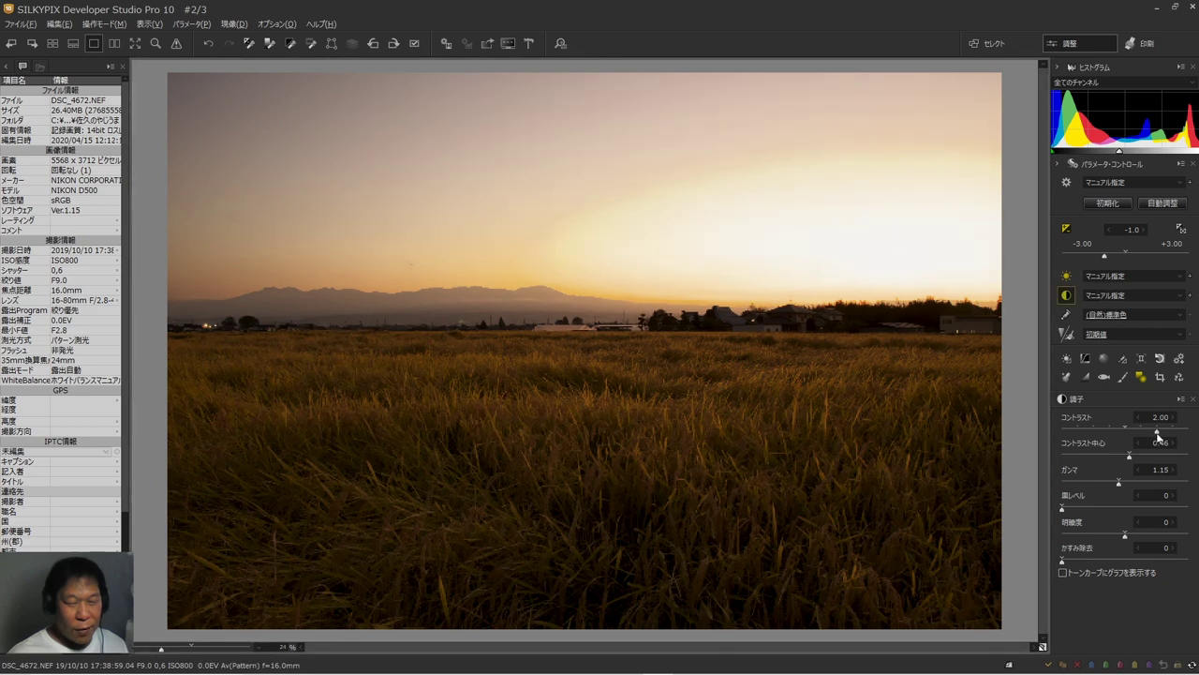
# Click several points in the preview image to inspect the result.
pyautogui.click(609, 398)
pyautogui.click(609, 398)
pyautogui.click(605, 400)
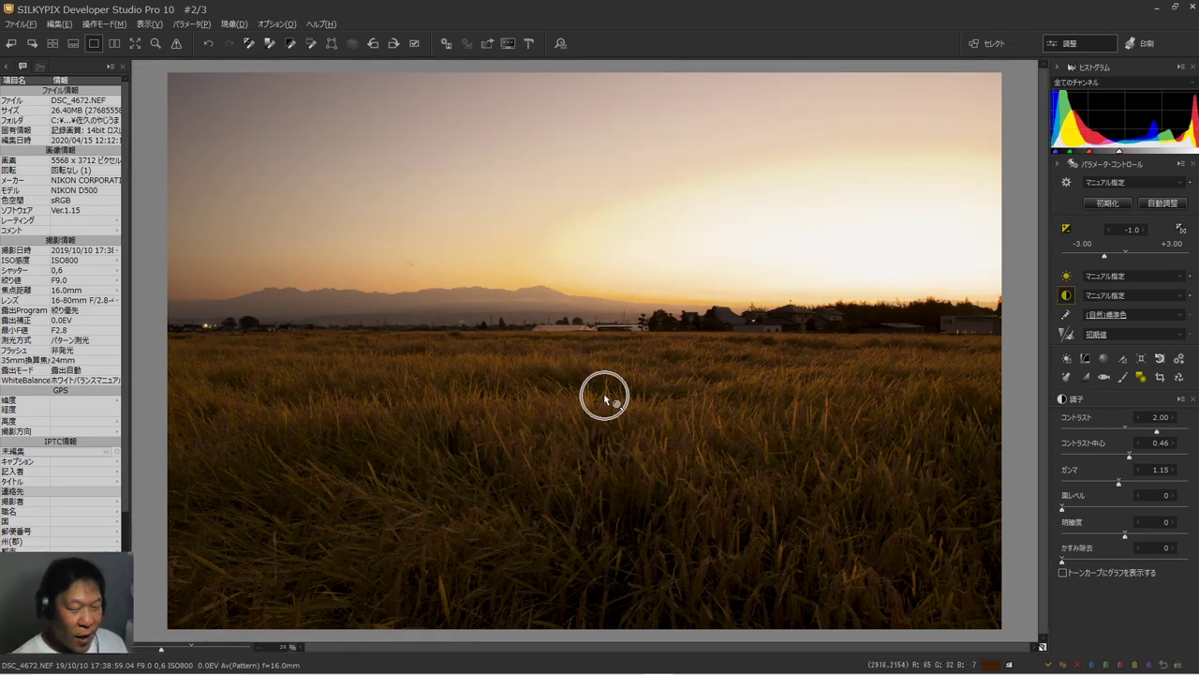
pyautogui.click(650, 527)
pyautogui.click(650, 528)
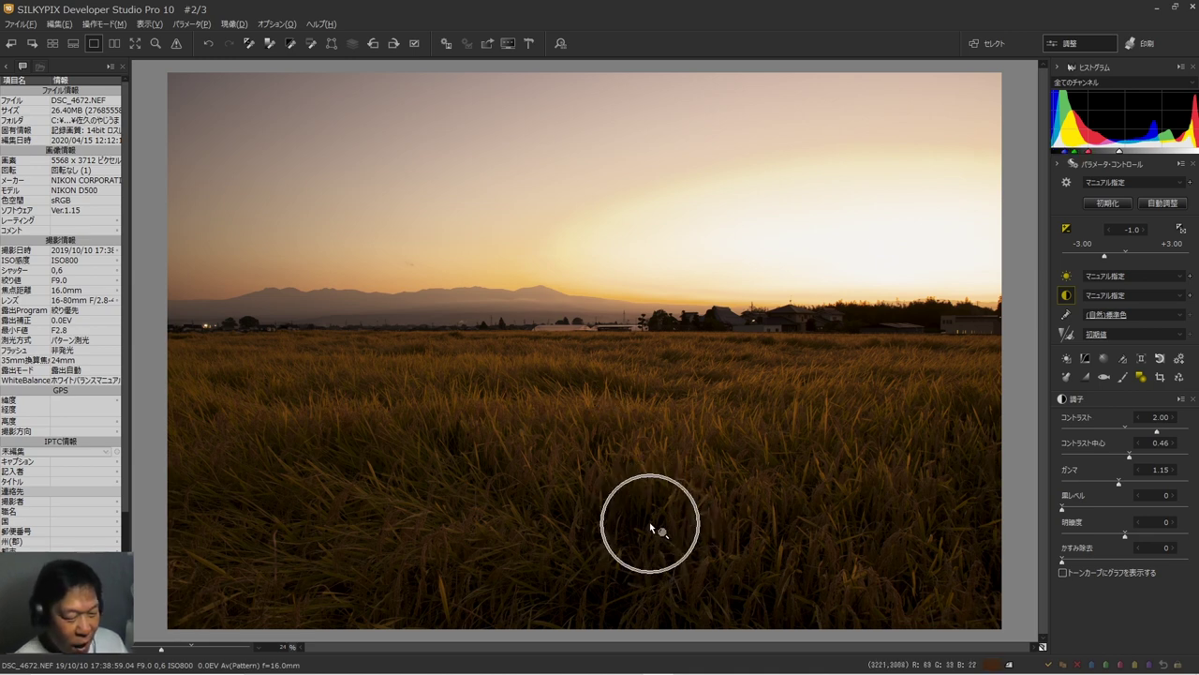
pyautogui.click(651, 528)
pyautogui.click(650, 528)
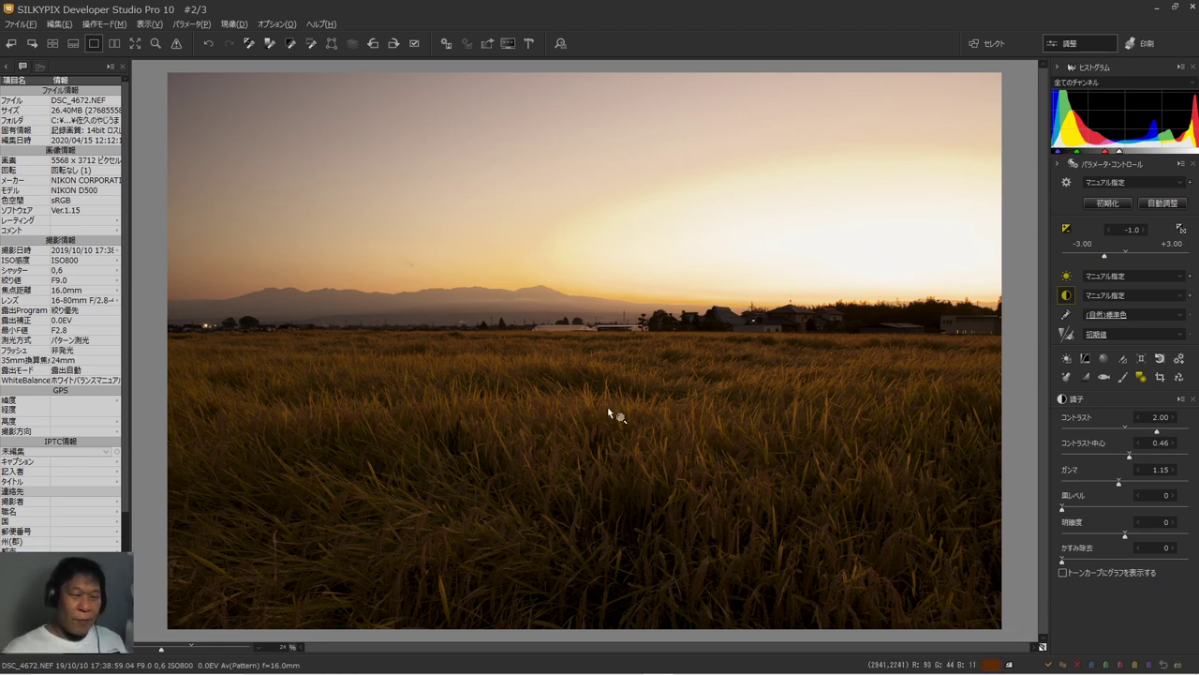
# Set saturation (彩度) to 1.16 in the Color settings and compare against the initial state.
pyautogui.click(1071, 315)
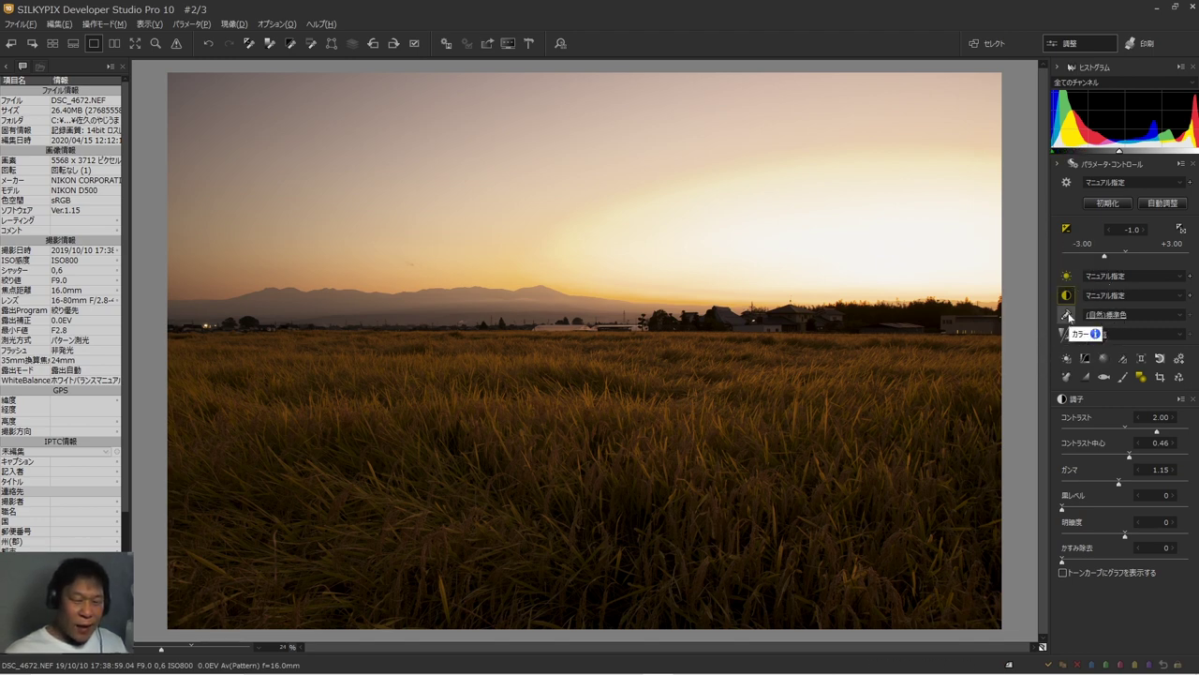
pyautogui.click(1069, 315)
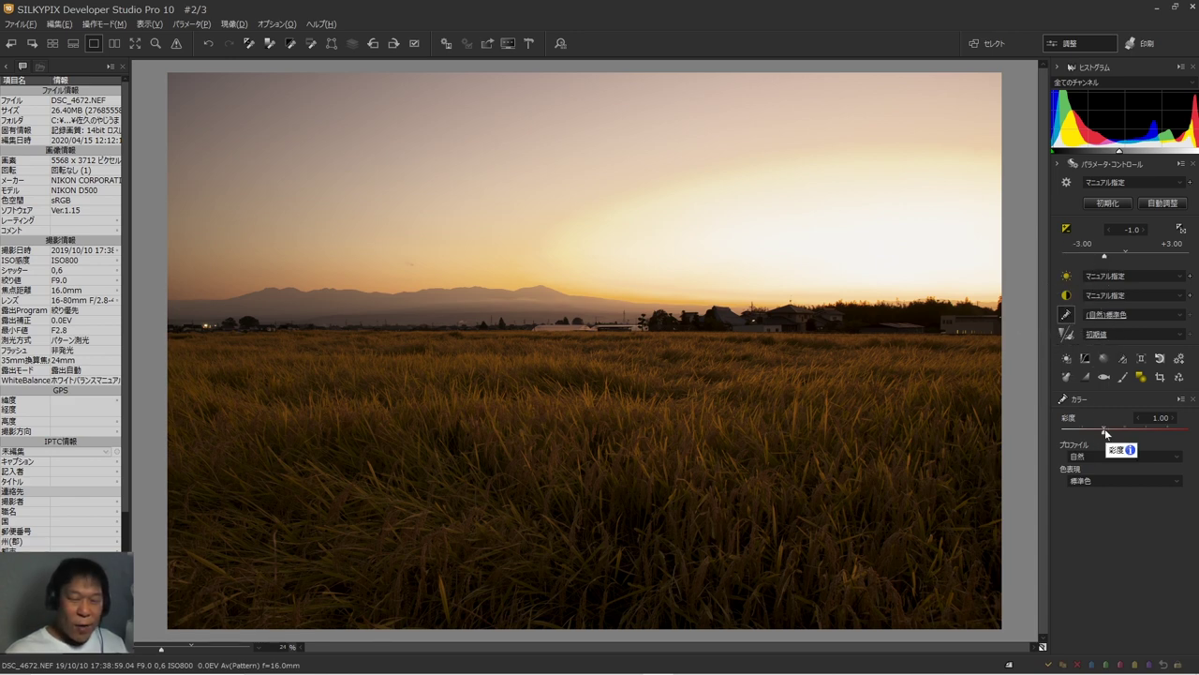
pyautogui.moveTo(1109, 428); pyautogui.dragTo(1110, 428)
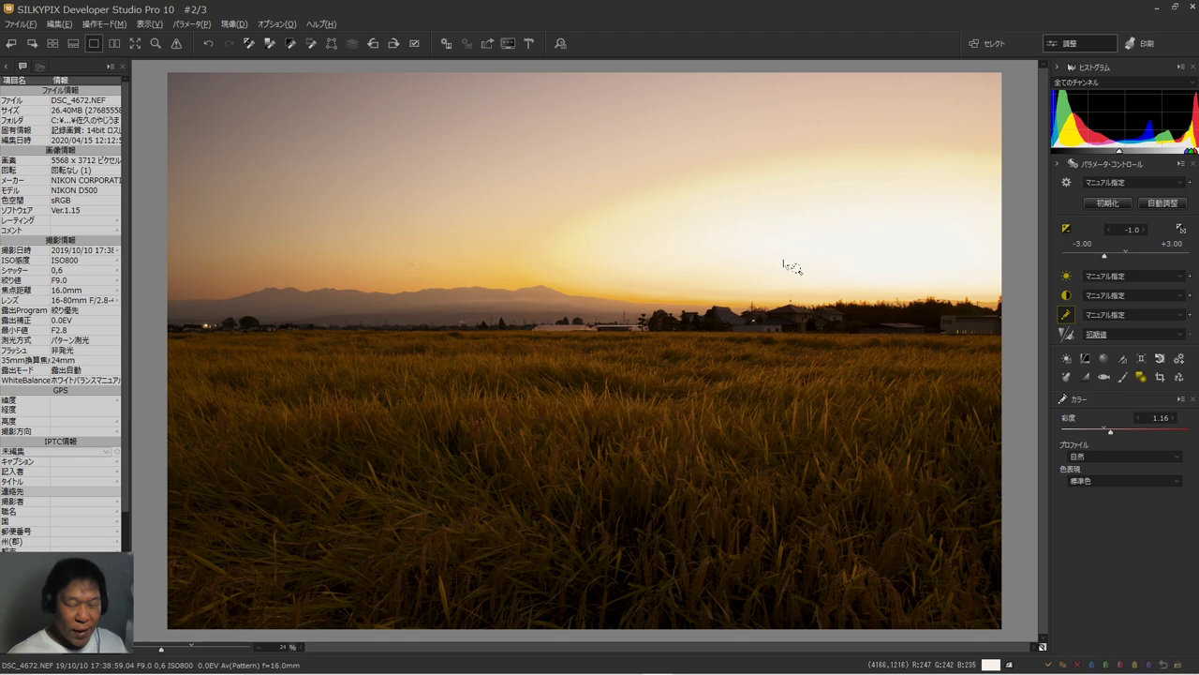
pyautogui.click(1043, 646)
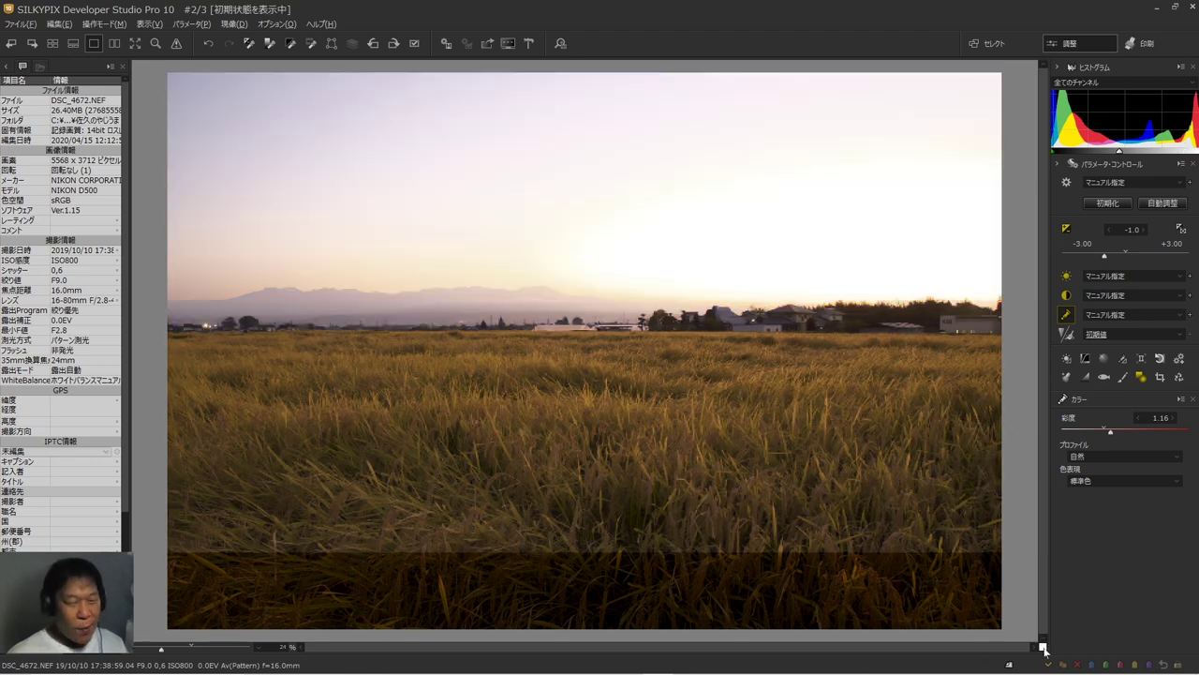
# Switch back to the edited version of DSC_4672, then return to the thumbnail grid.
pyautogui.click(1043, 646)
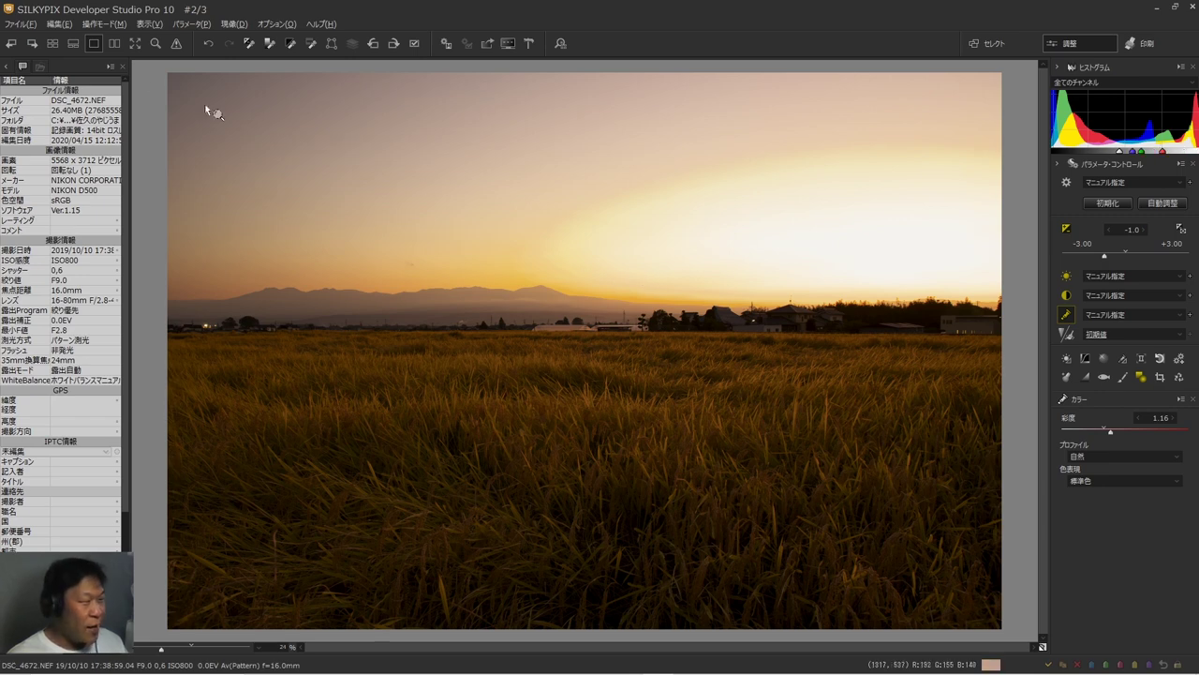
pyautogui.click(53, 44)
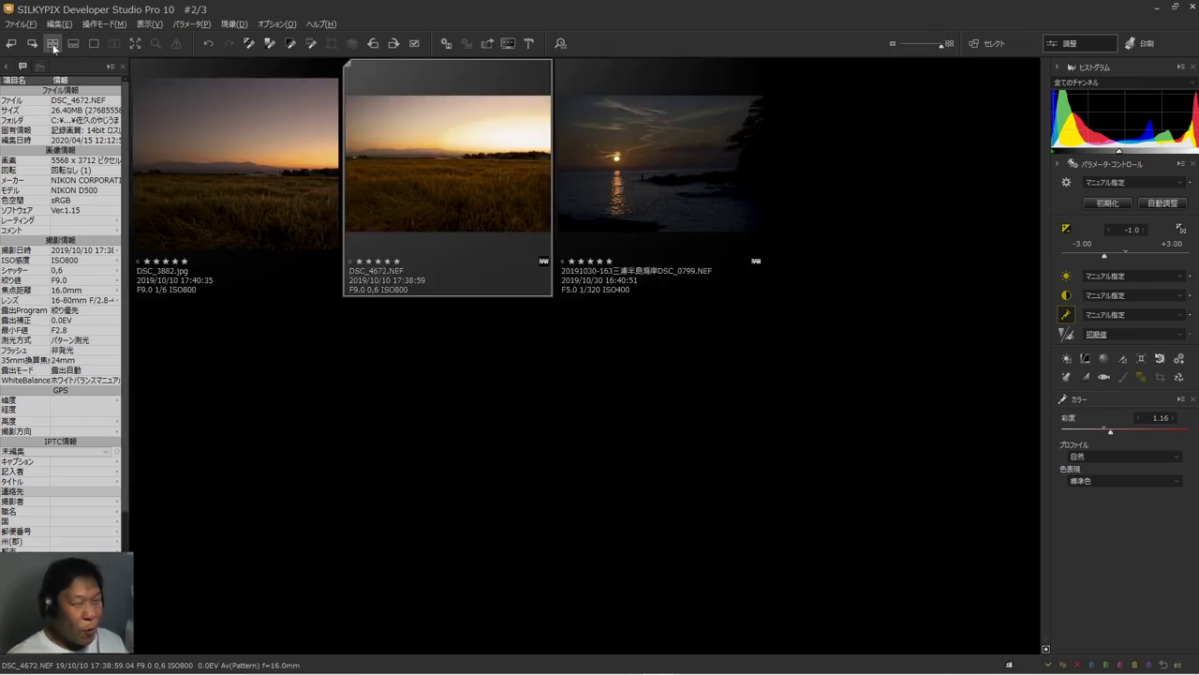
# Preview DSC_3882.jpg, then go back to the thumbnail grid.
pyautogui.doubleClick(269, 167)
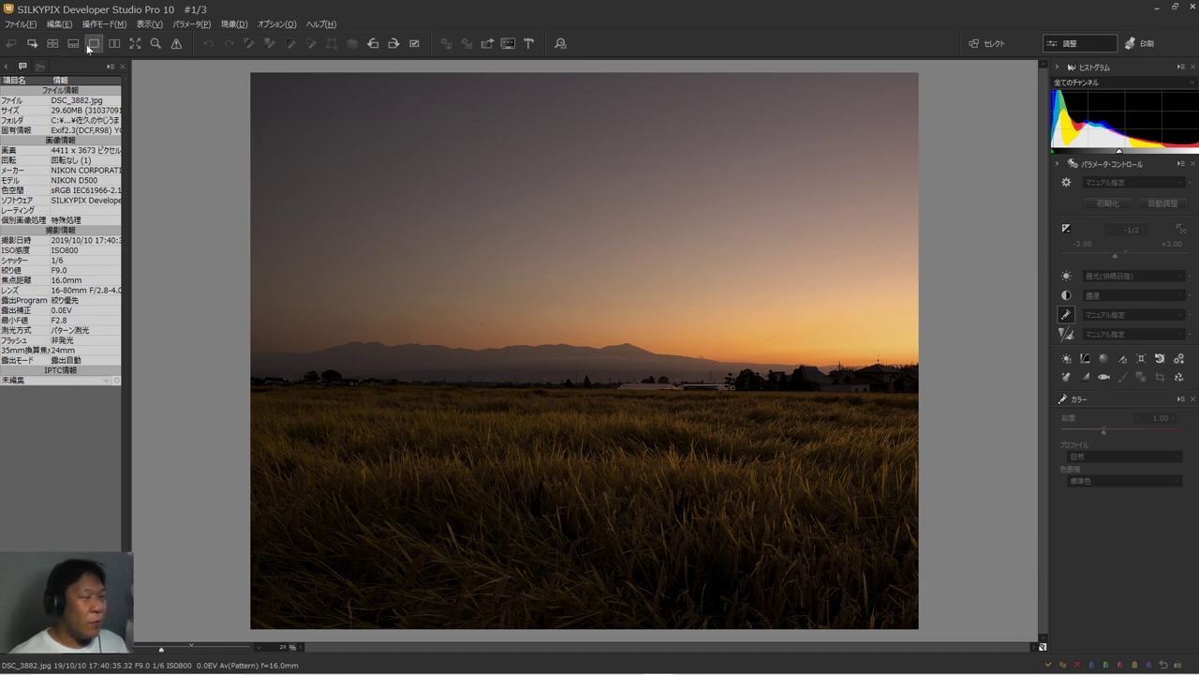
pyautogui.click(53, 43)
# Review the edited DSC_4672.NEF, then open DSC_3882.jpg in the large preview.
pyautogui.doubleClick(411, 153)
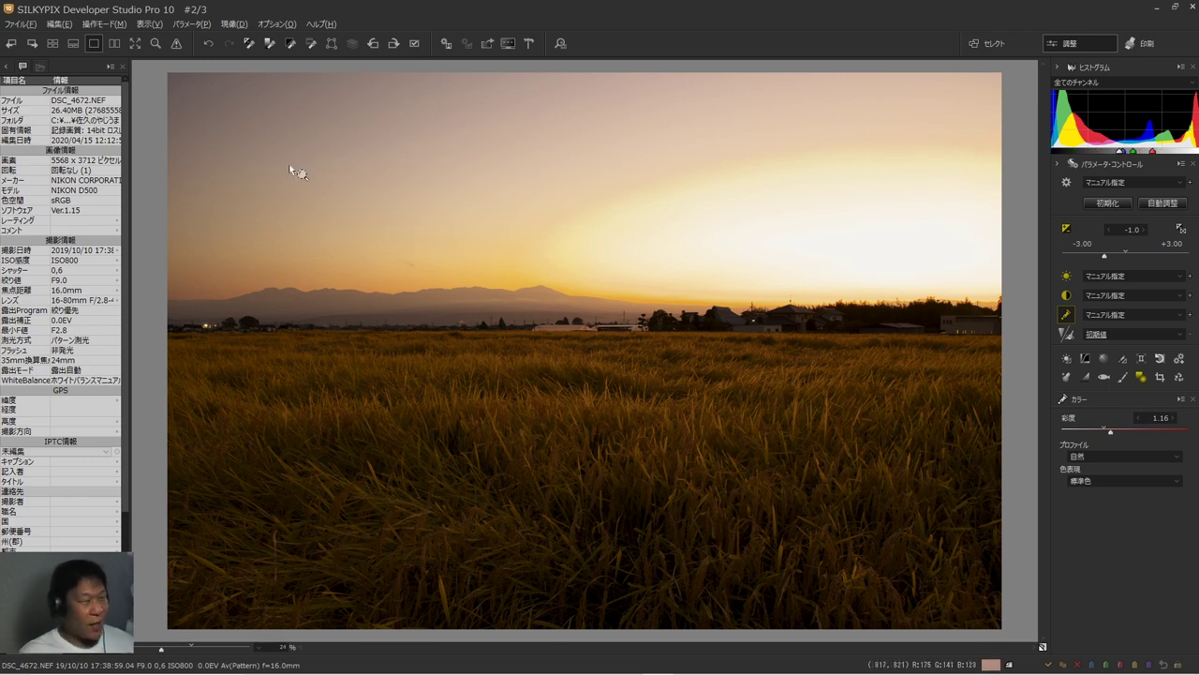
pyautogui.click(53, 43)
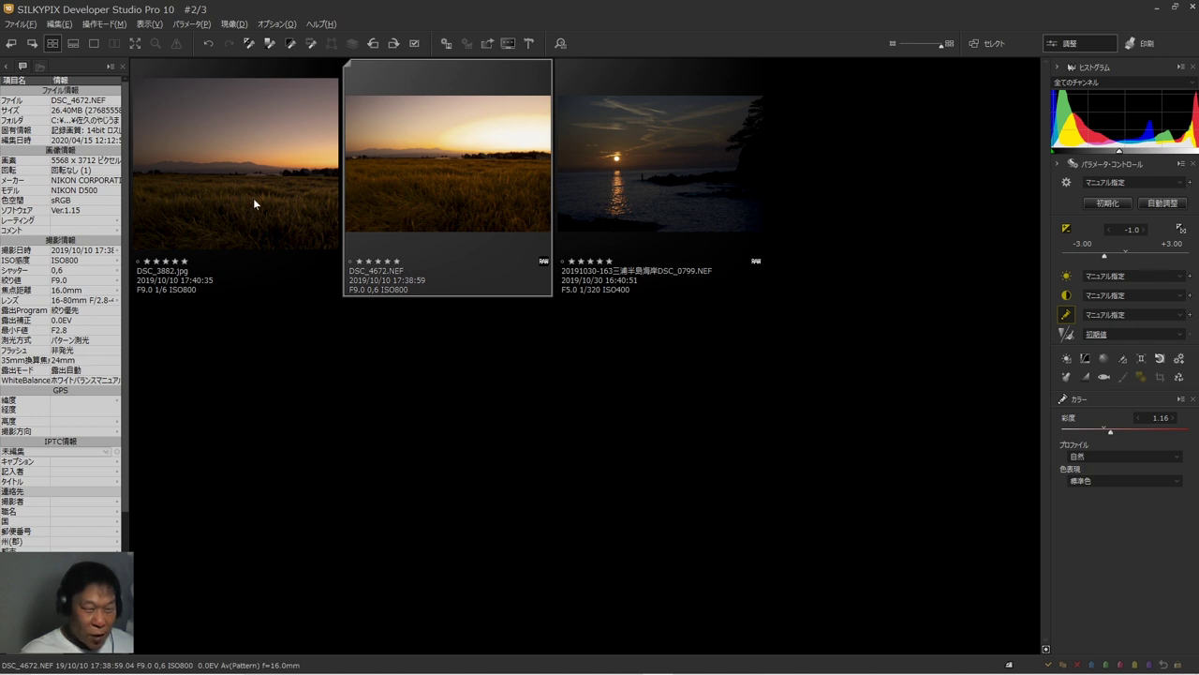
pyautogui.doubleClick(253, 203)
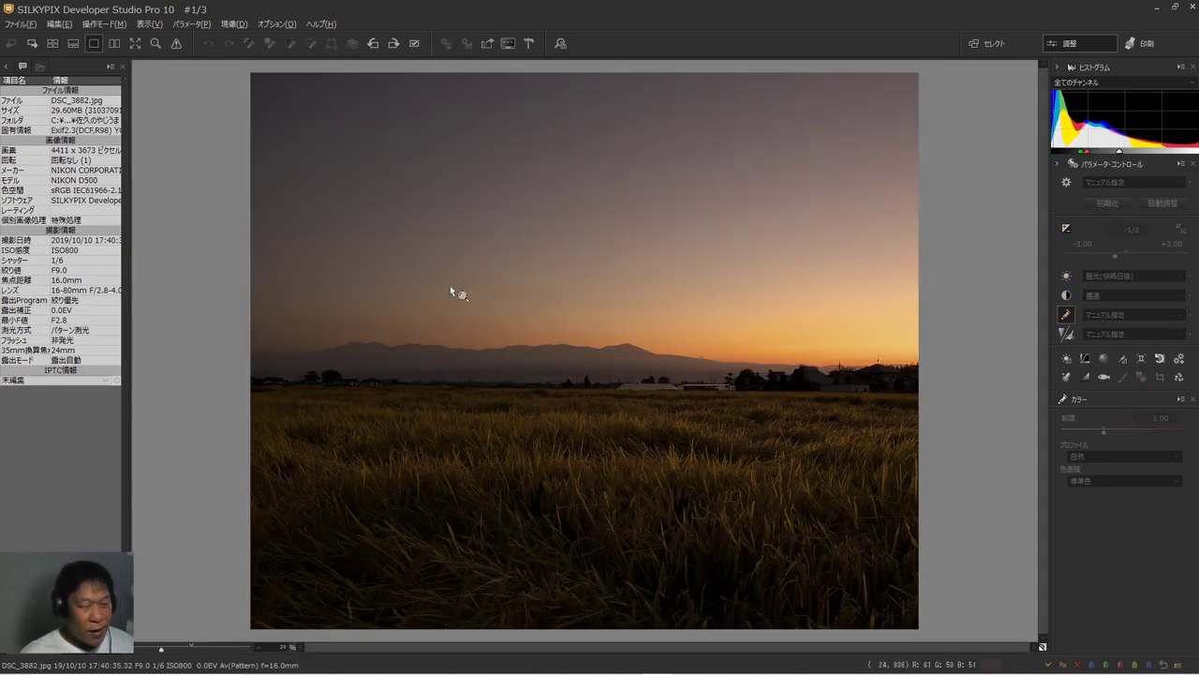
# Open DSC_3882.jpg and switch on JPEG/TIFF development in its Development Settings.
pyautogui.click(521, 335)
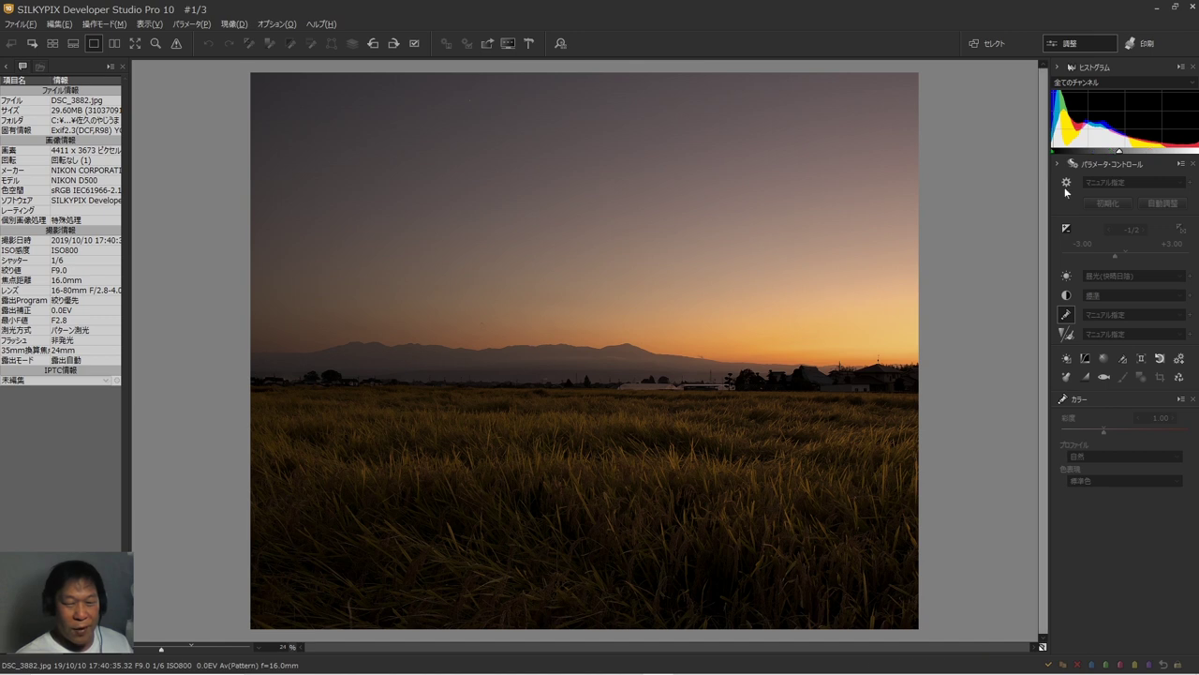
pyautogui.click(1179, 358)
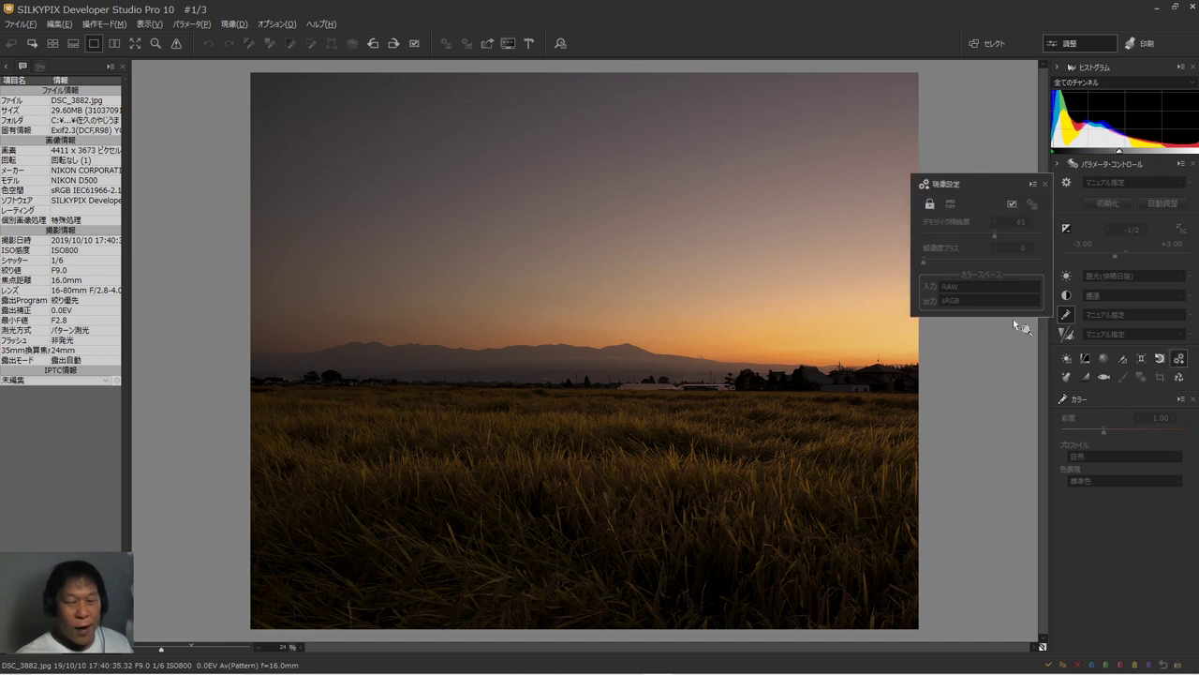
pyautogui.click(948, 203)
pyautogui.click(1045, 184)
pyautogui.click(609, 320)
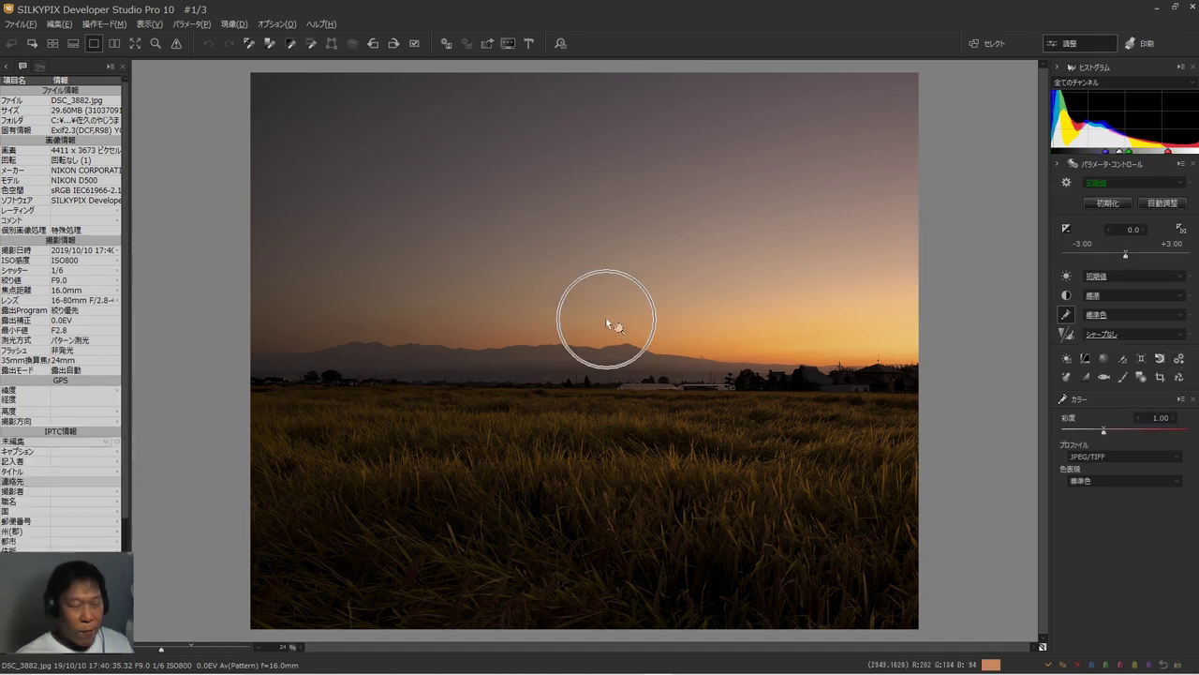
pyautogui.click(638, 454)
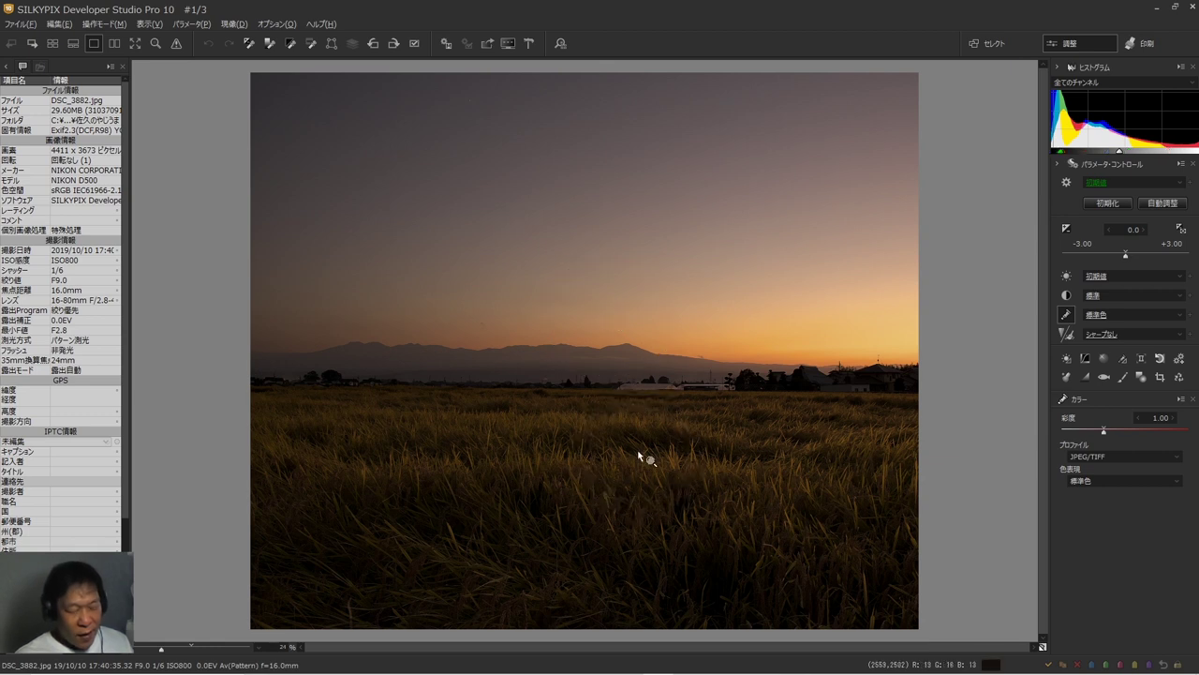
pyautogui.click(638, 454)
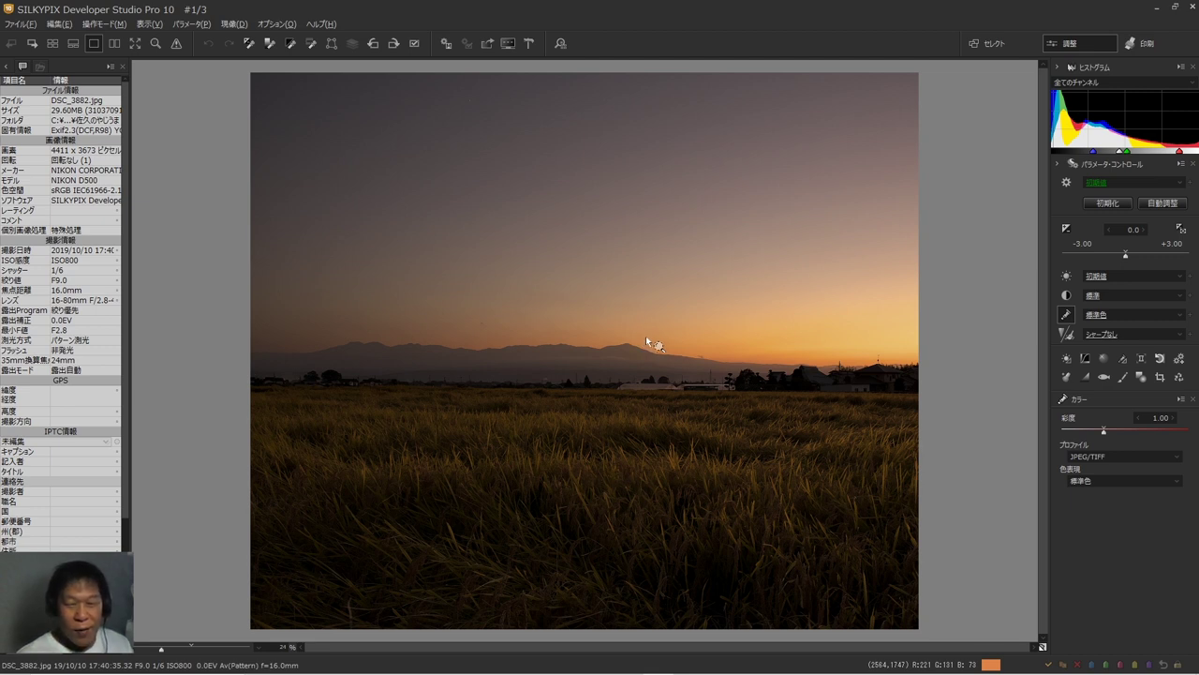
pyautogui.click(1179, 359)
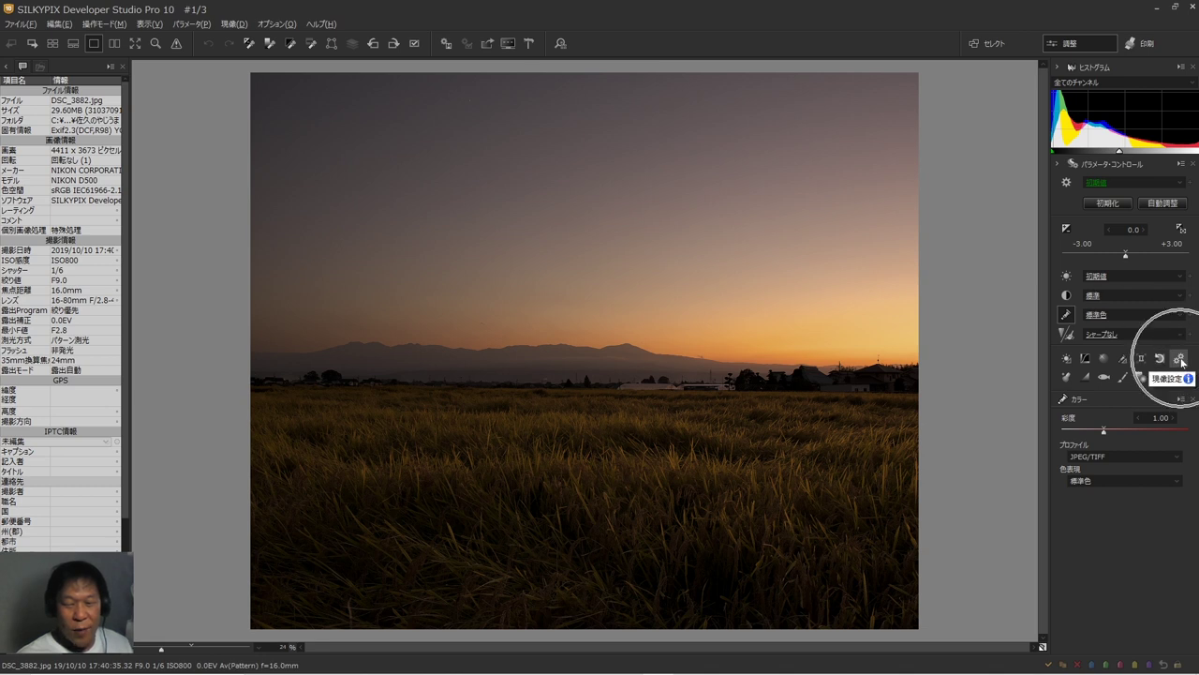
# Open the Development Settings palette, move it up-left, and turn JPEG/TIFF development off.
pyautogui.click(1181, 361)
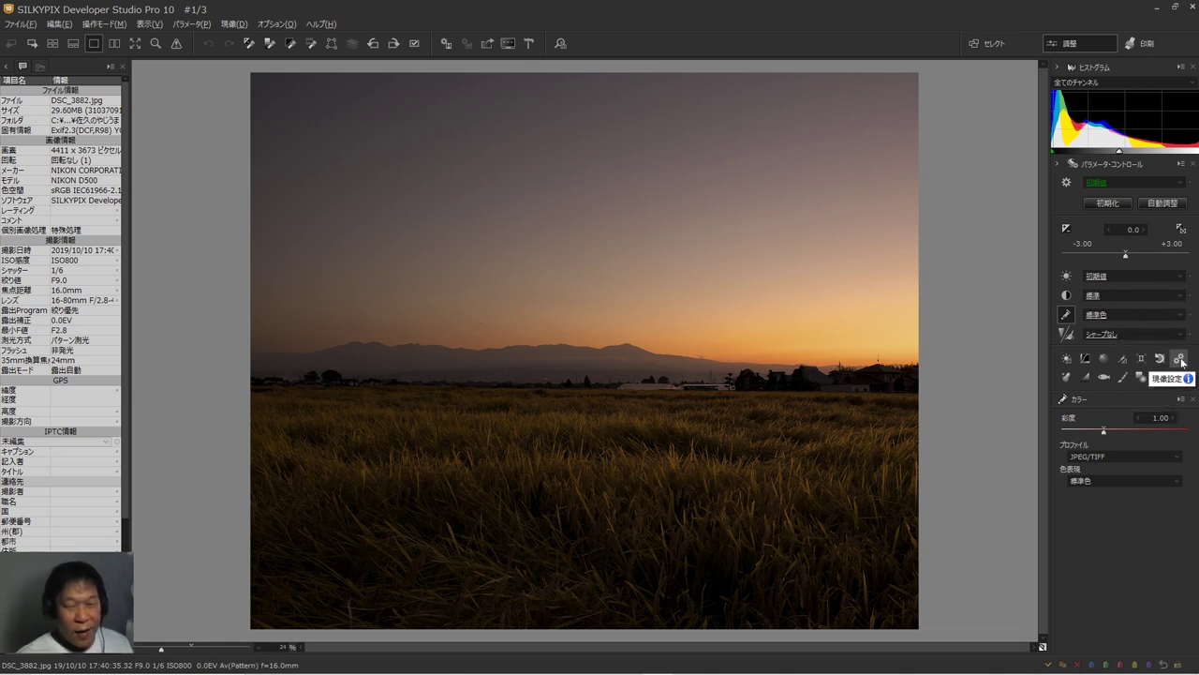
pyautogui.click(1181, 360)
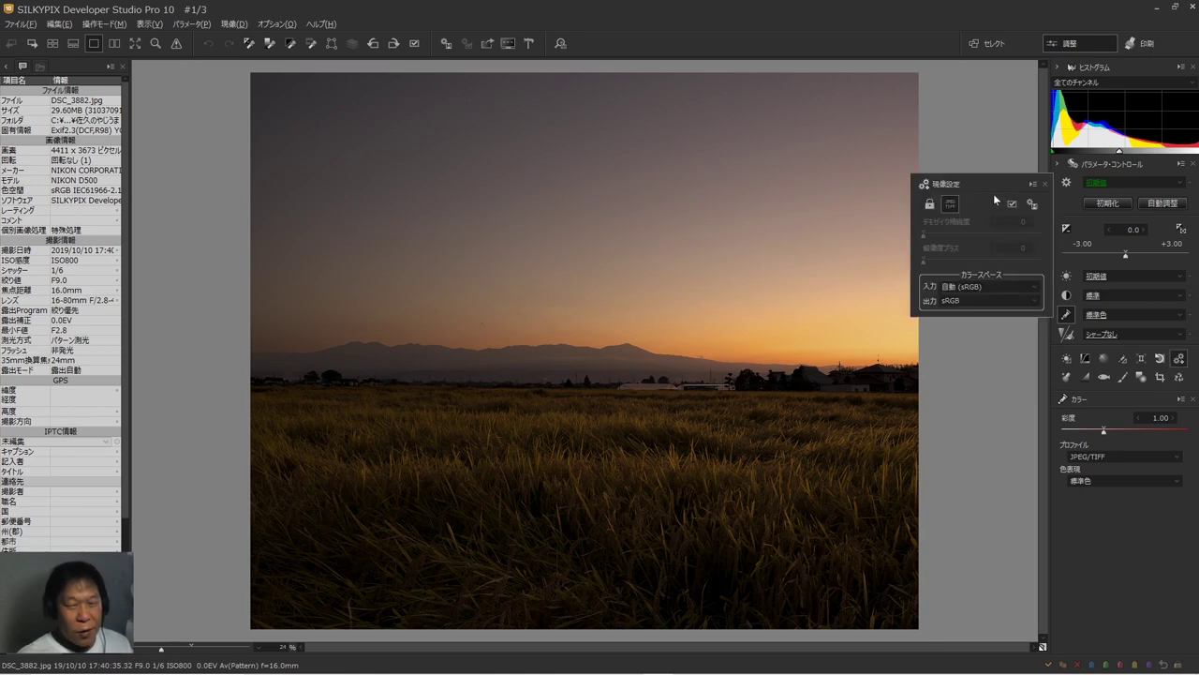
pyautogui.moveTo(979, 184); pyautogui.dragTo(943, 120)
pyautogui.click(921, 143)
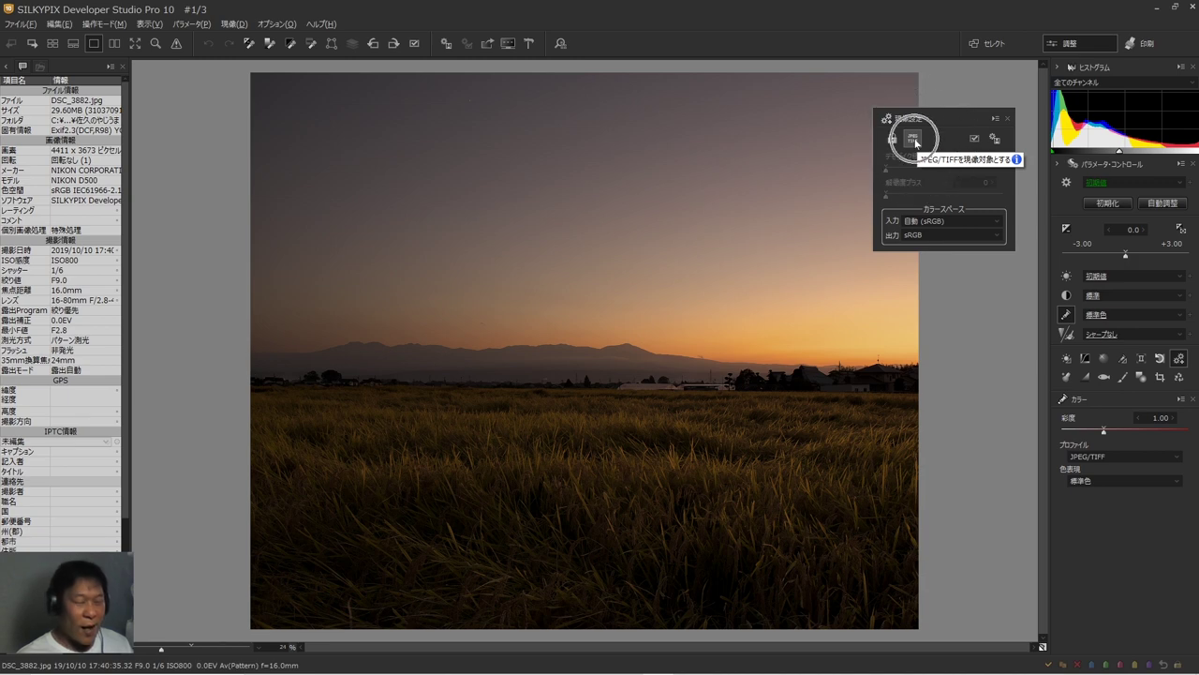
pyautogui.click(915, 141)
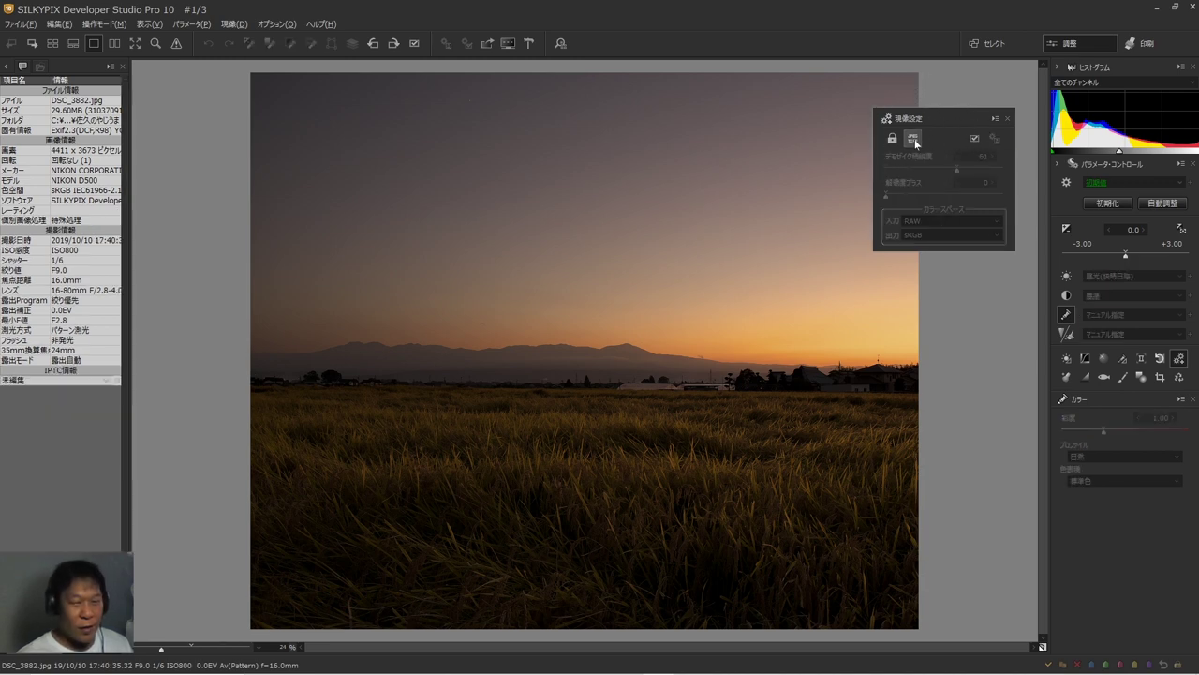
# Browse the greyed exposure, tone, noise reduction, white balance and colour panels.
pyautogui.click(1066, 228)
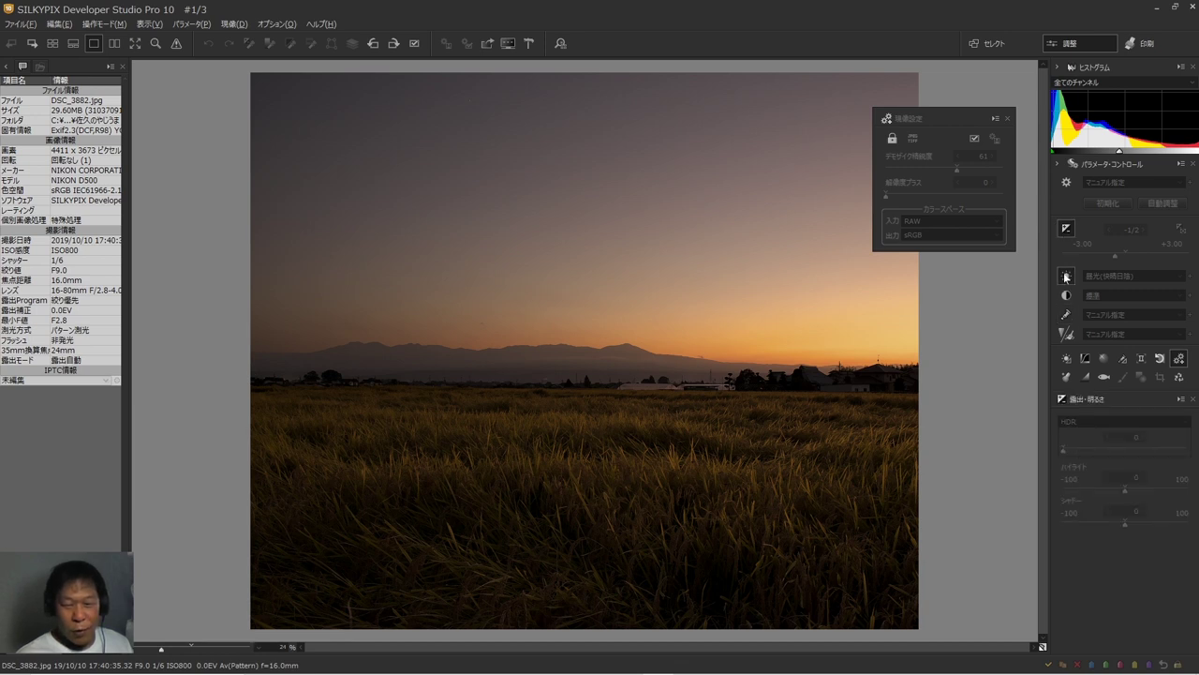
pyautogui.click(1066, 275)
pyautogui.click(1065, 318)
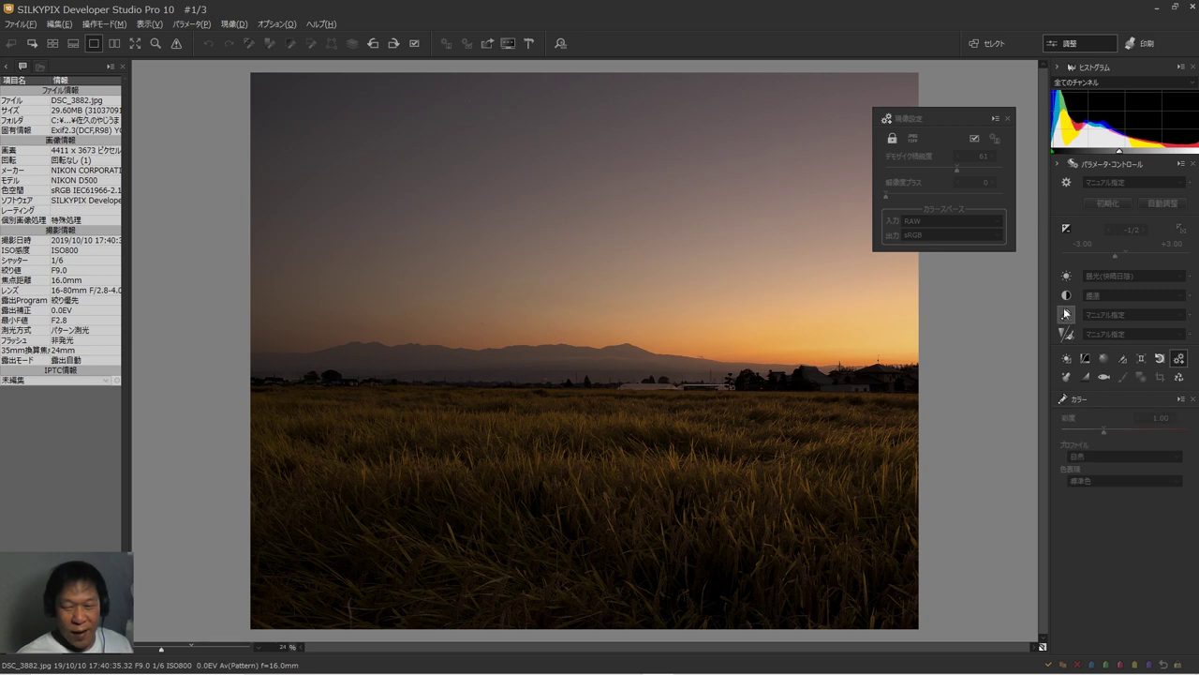
pyautogui.click(1067, 276)
pyautogui.click(1065, 295)
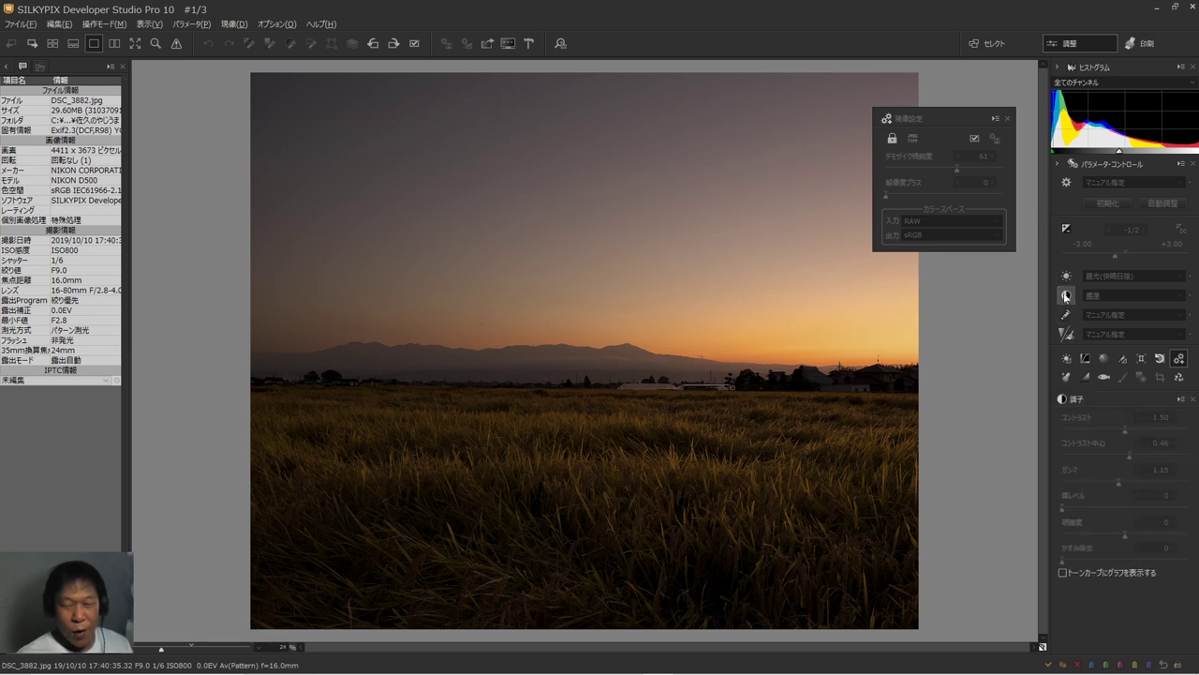
pyautogui.click(1065, 315)
pyautogui.click(1068, 336)
pyautogui.click(1065, 315)
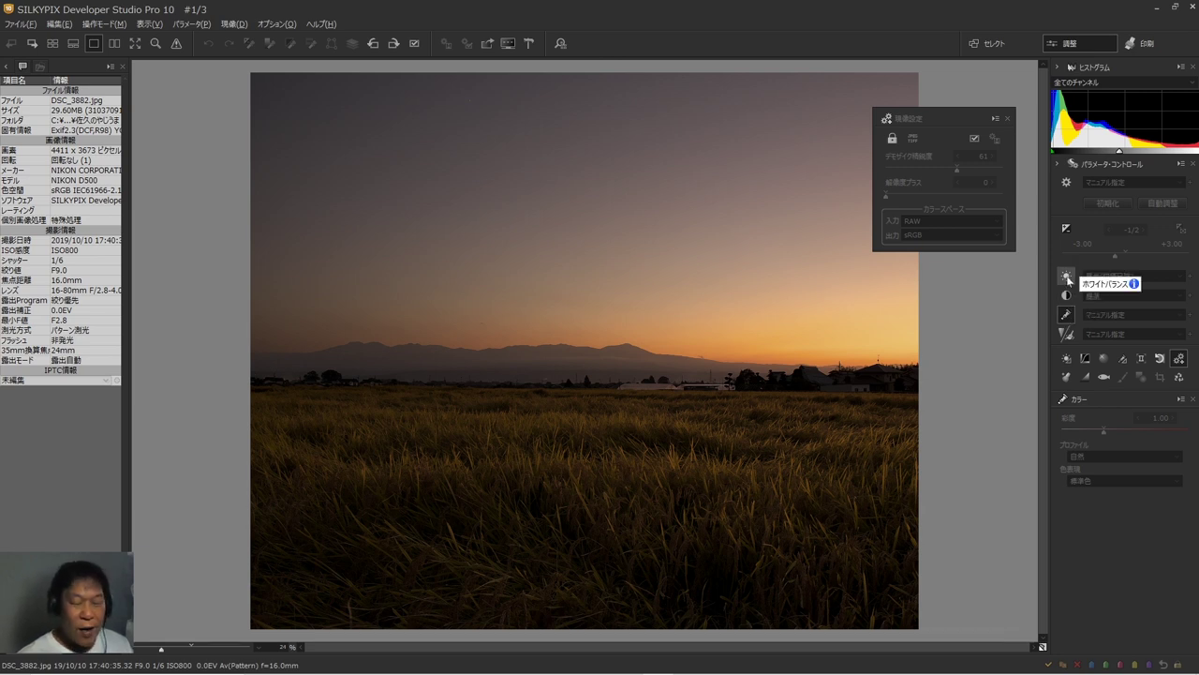
pyautogui.click(1067, 279)
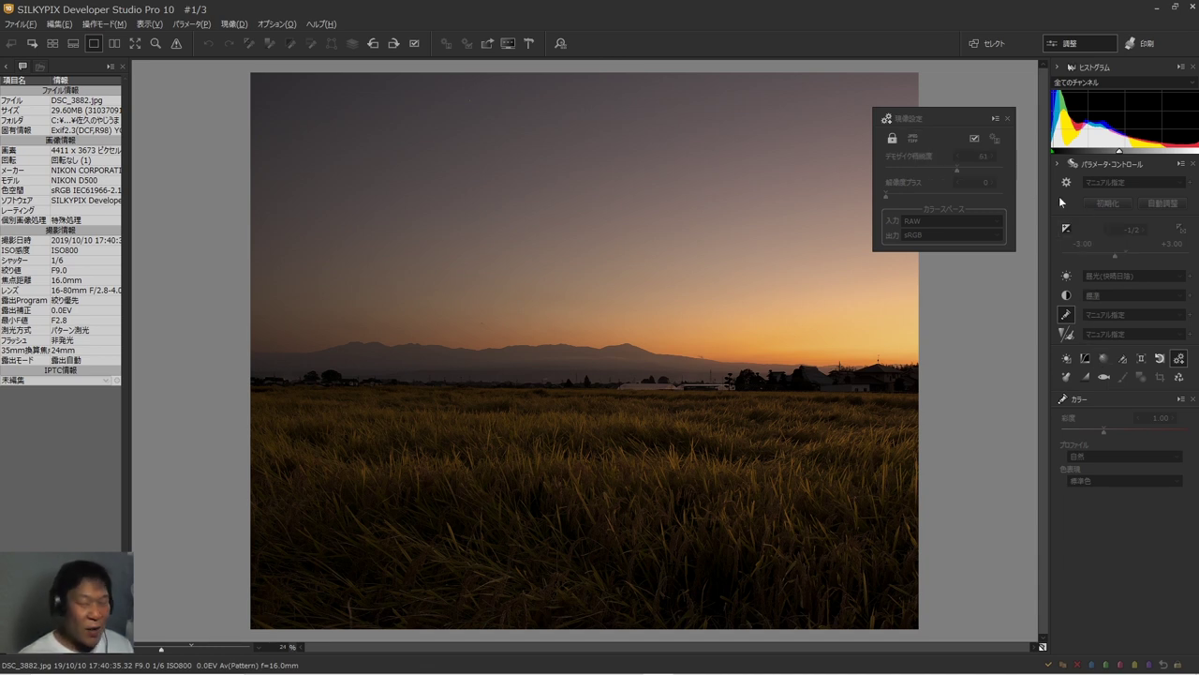
# Turn JPEG/TIFF development back on and return to the photo overview.
pyautogui.click(913, 138)
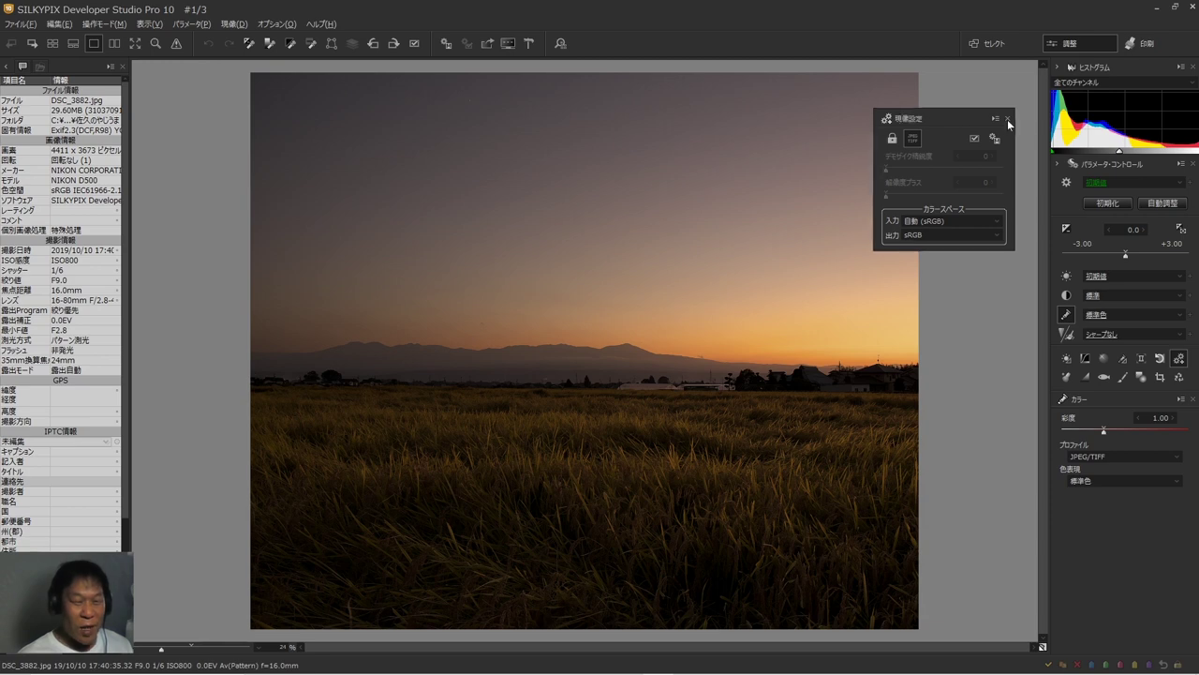
pyautogui.click(1007, 119)
pyautogui.click(53, 43)
# Open DSC_4672.NEF and compare its warm edit against the initial state.
pyautogui.doubleClick(440, 162)
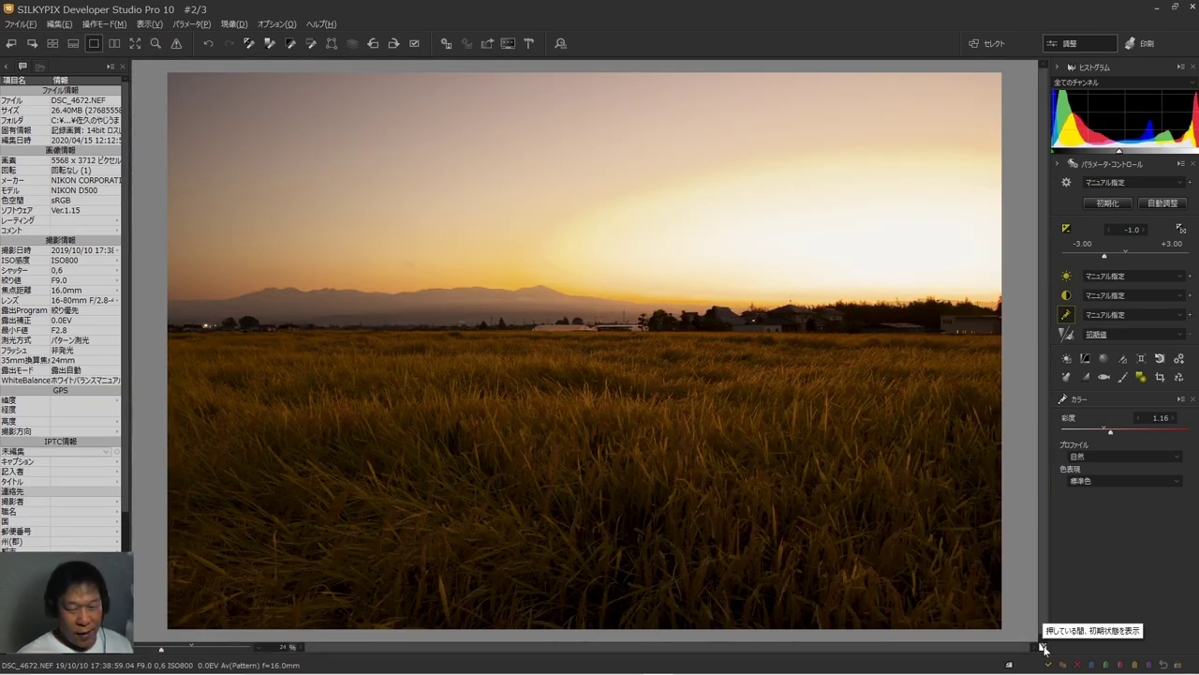
pyautogui.click(1042, 647)
pyautogui.click(1043, 647)
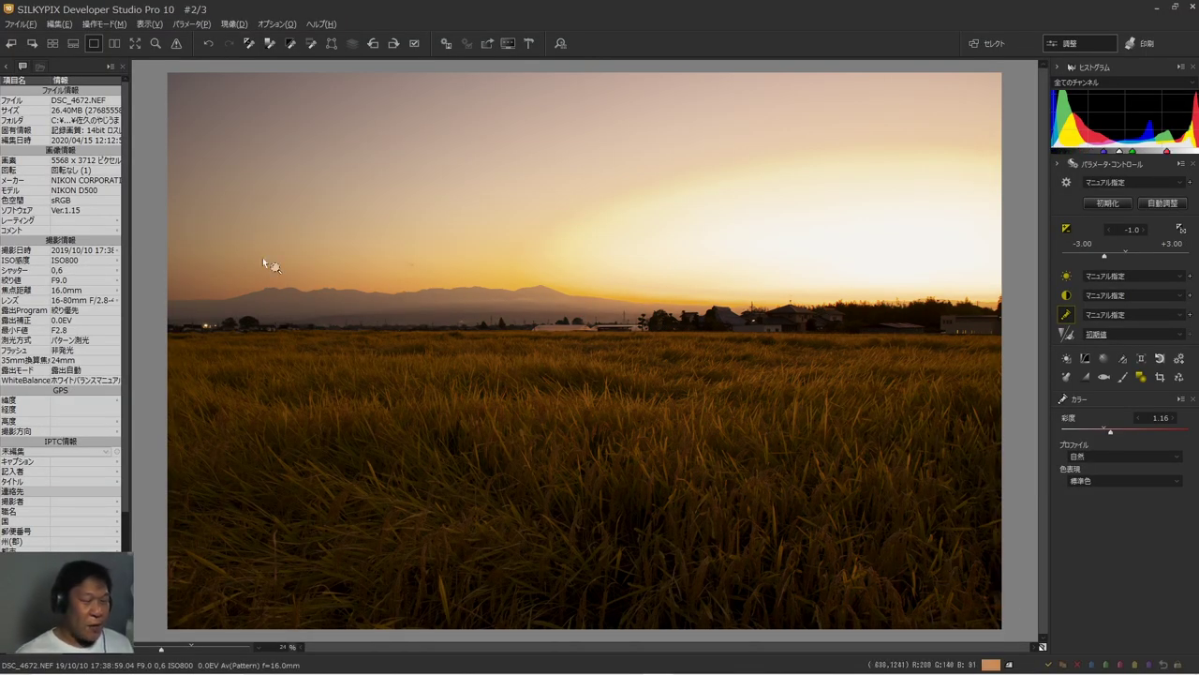
# Preview DSC_3882.jpg, then go back to the thumbnail view.
pyautogui.click(52, 45)
pyautogui.doubleClick(208, 174)
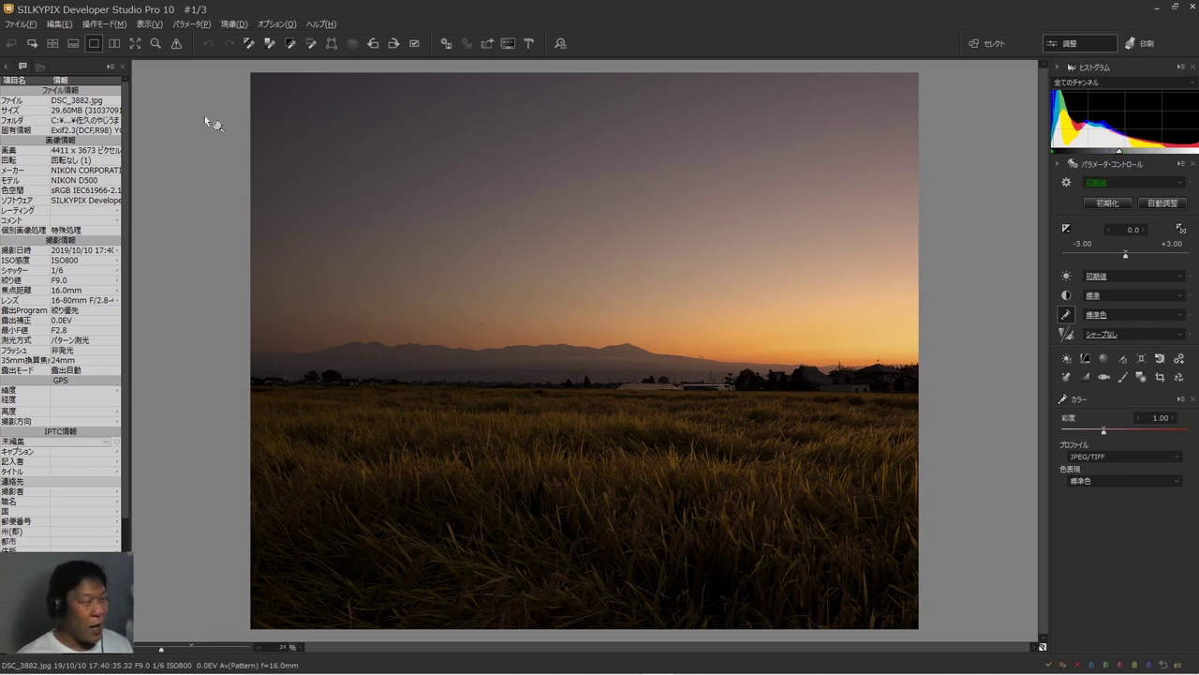
pyautogui.click(54, 43)
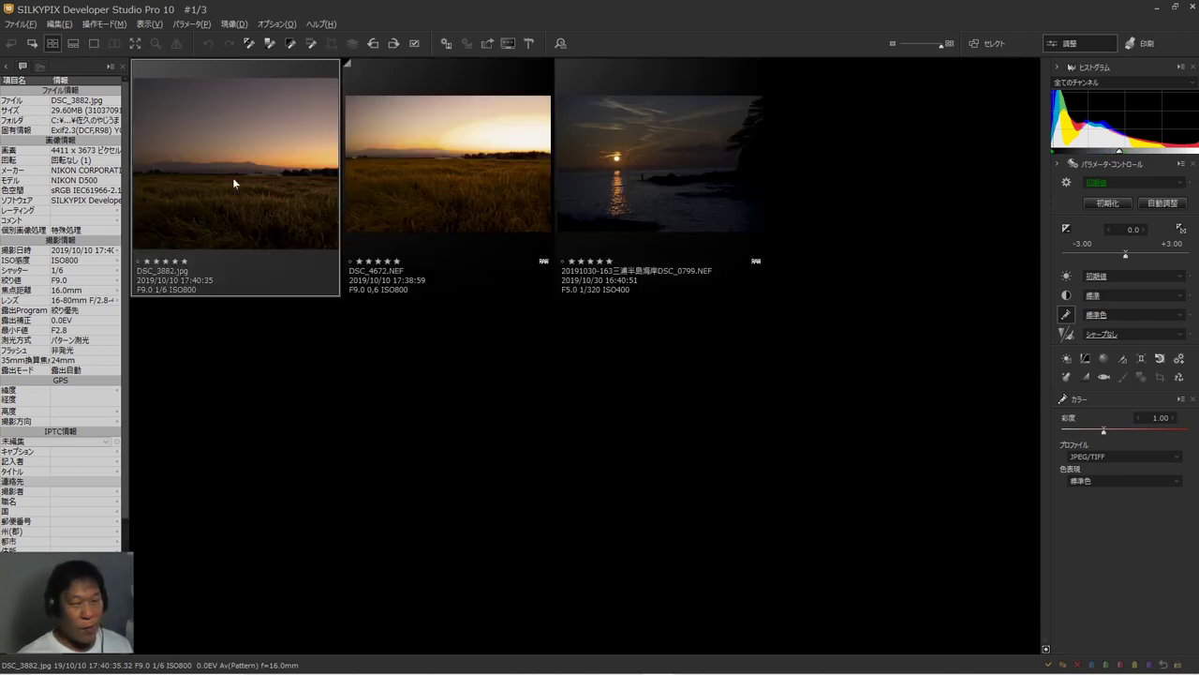
# Open the seaside sunset DSC_0799.NEF and brighten its exposure, settling at +2.00.
pyautogui.doubleClick(675, 218)
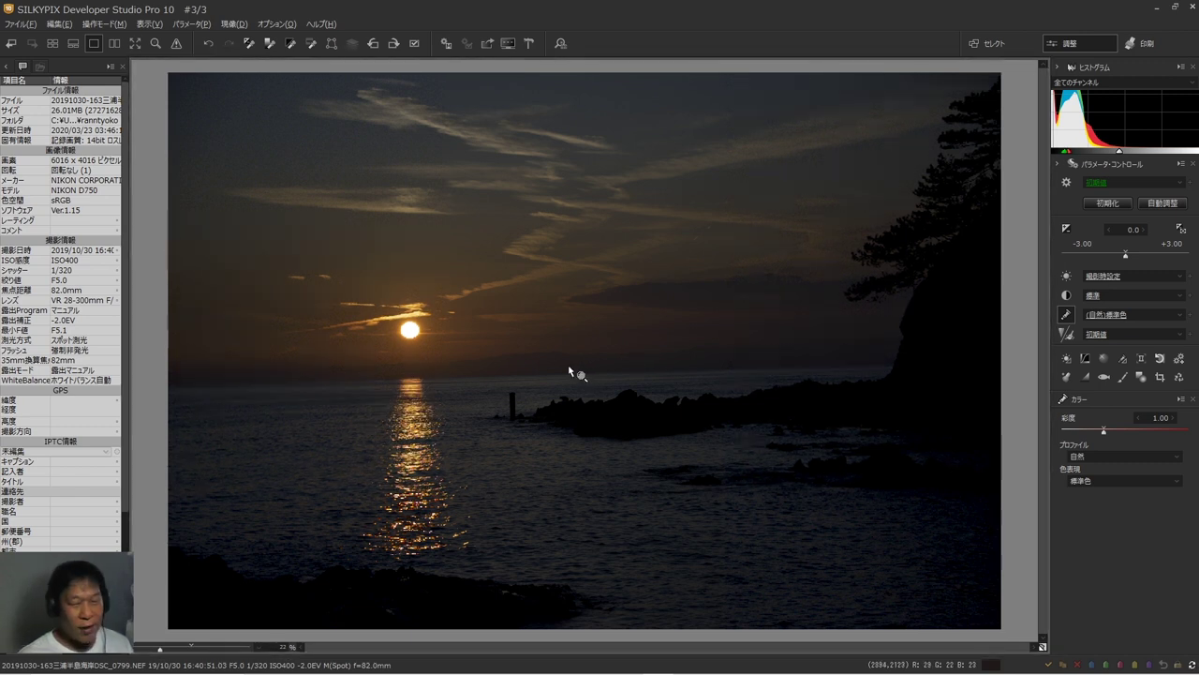
pyautogui.moveTo(1125, 254); pyautogui.dragTo(1158, 251)
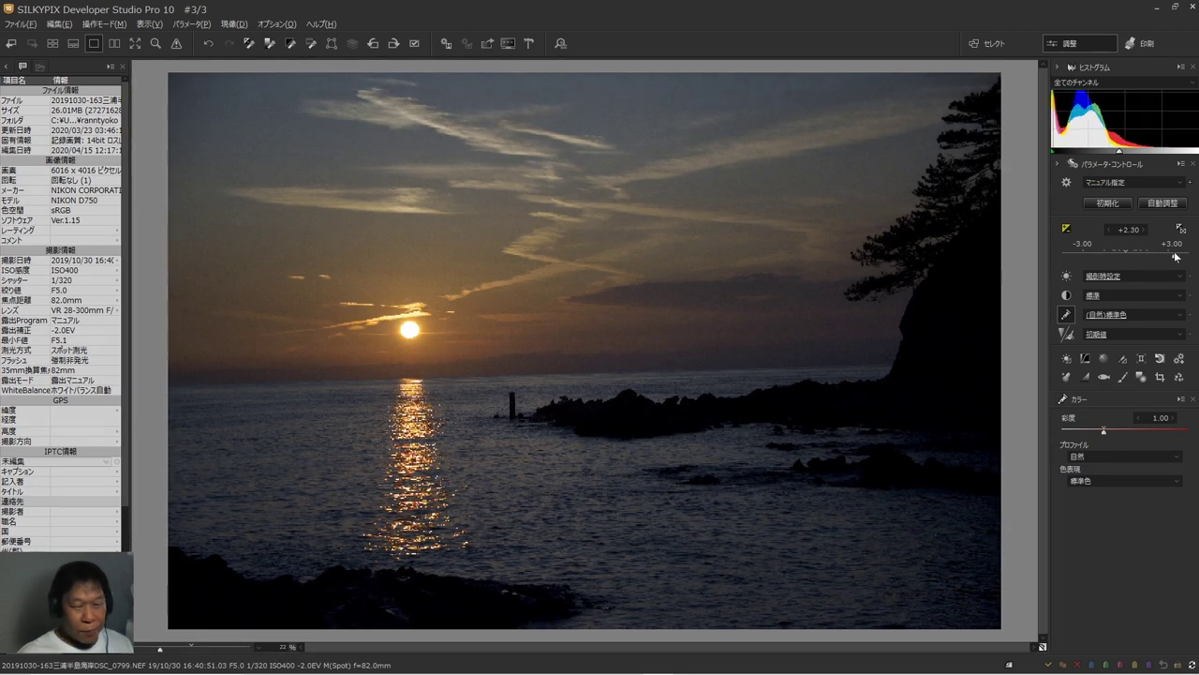
pyautogui.moveTo(1158, 251); pyautogui.dragTo(1176, 255)
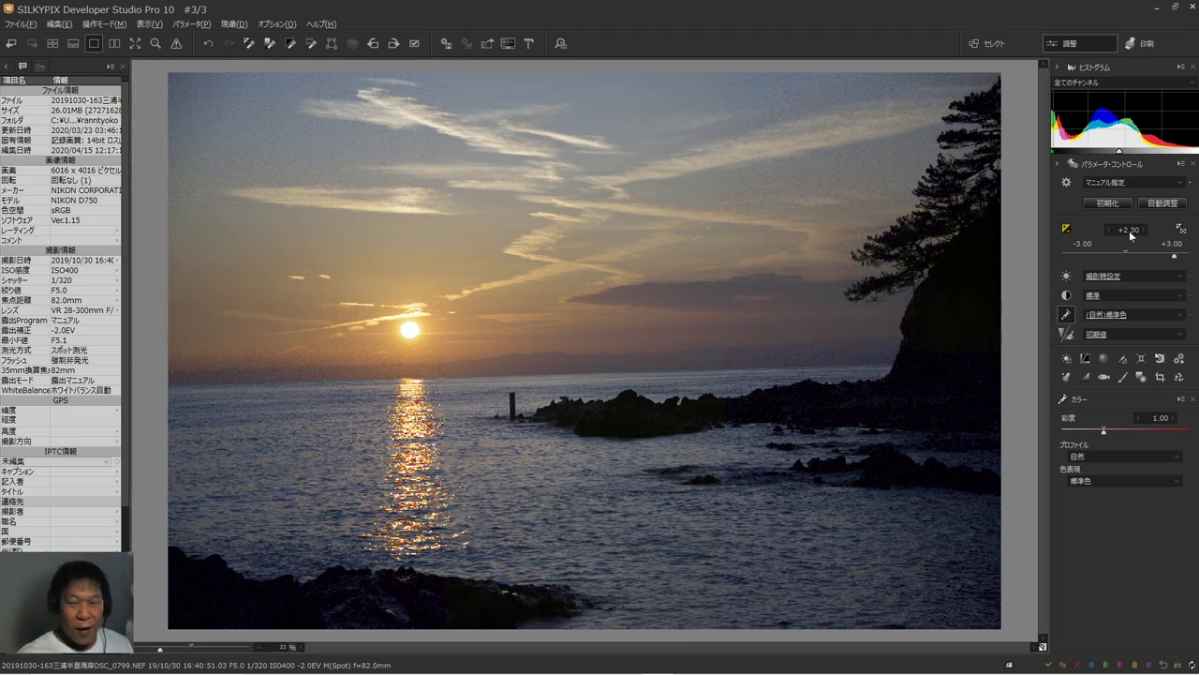
pyautogui.moveTo(1174, 255); pyautogui.dragTo(1150, 257)
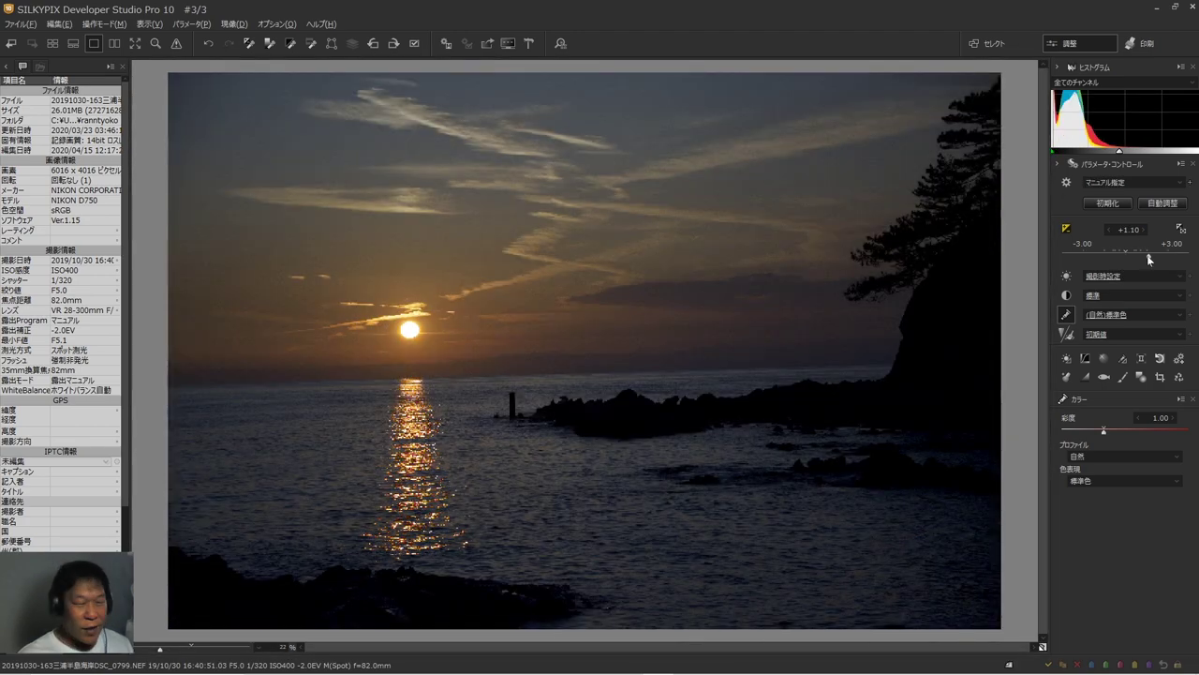
pyautogui.moveTo(1150, 258); pyautogui.dragTo(1174, 263)
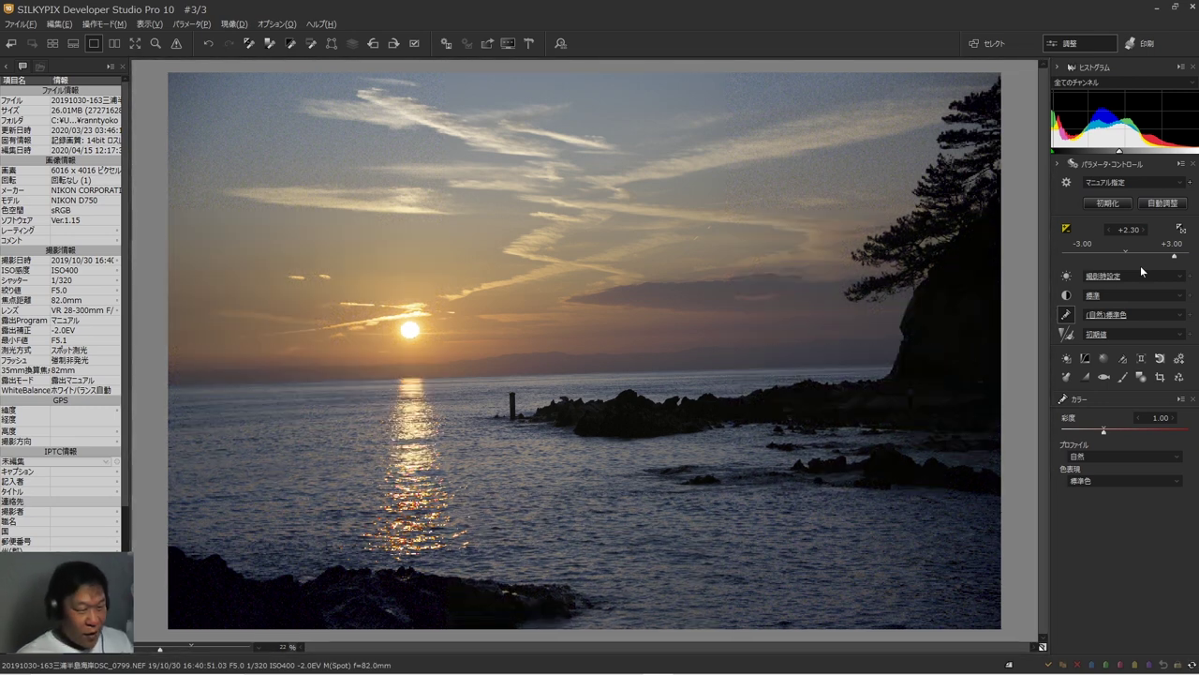
pyautogui.click(1169, 259)
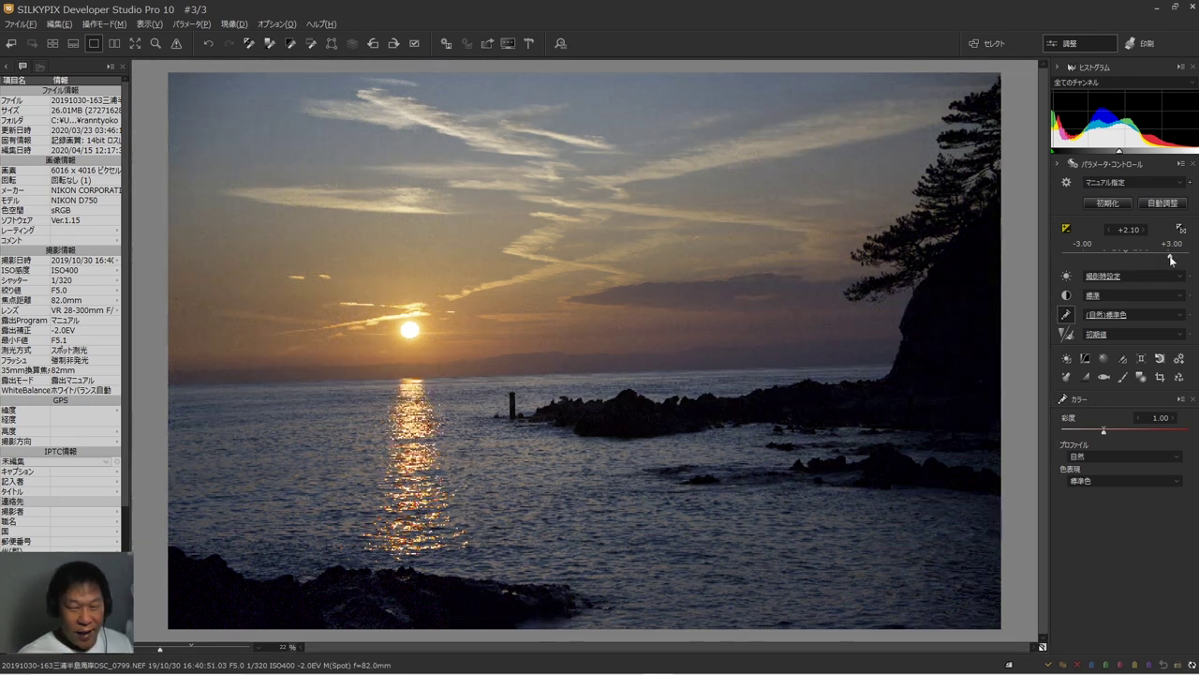
pyautogui.moveTo(1171, 261); pyautogui.dragTo(1169, 261)
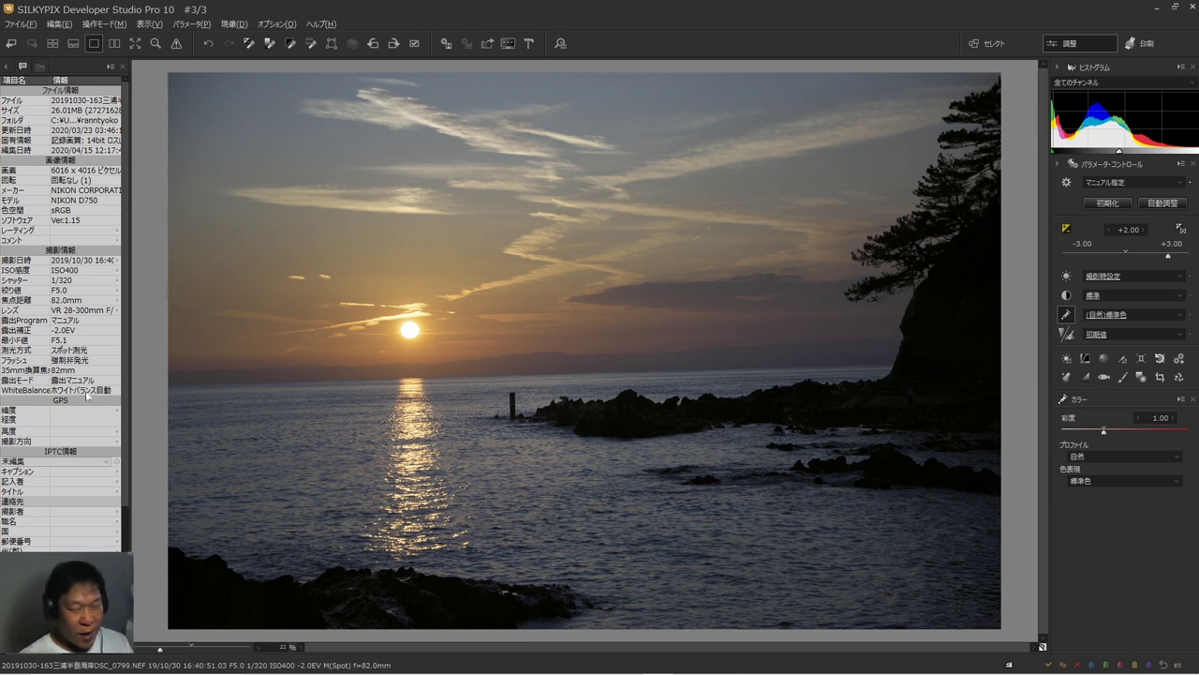
# Apply the 昼光(晴れ) sunny daylight white balance preset.
pyautogui.click(1073, 281)
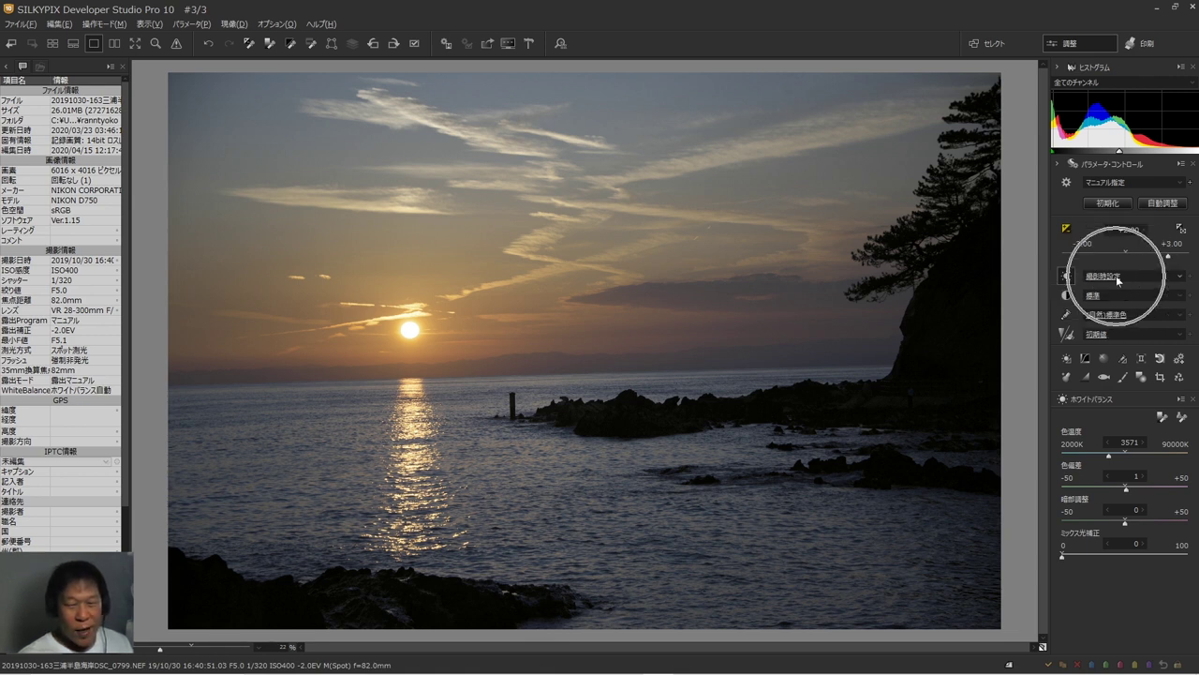
pyautogui.click(1115, 276)
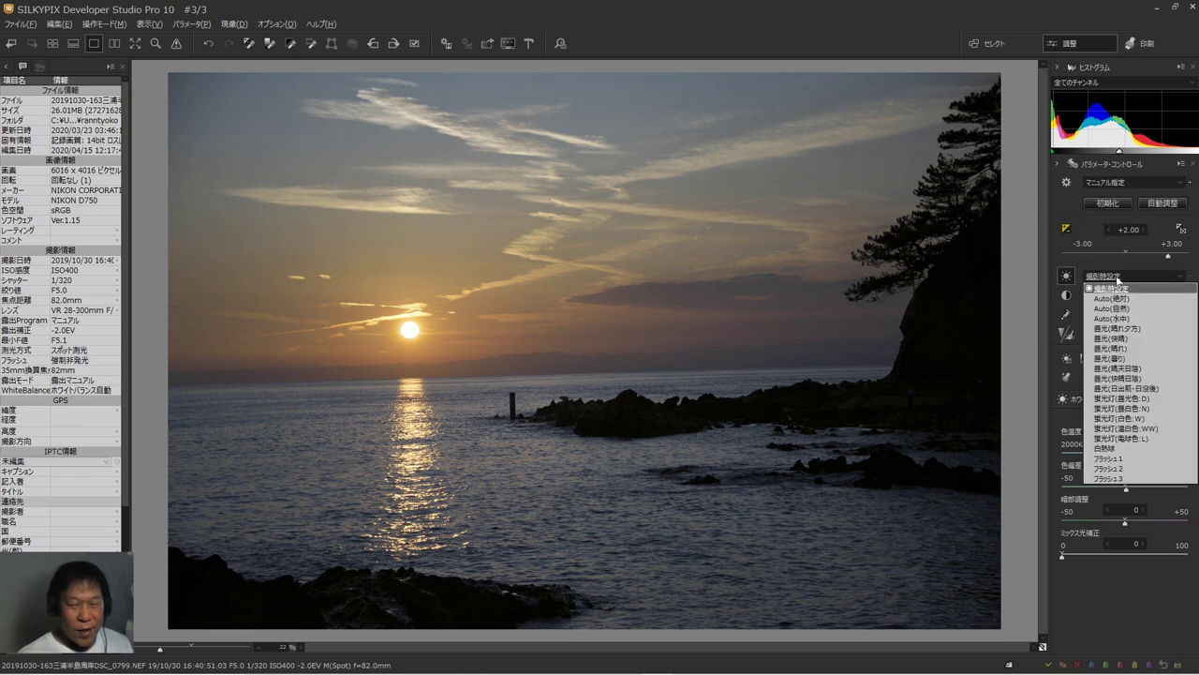
pyautogui.click(1129, 349)
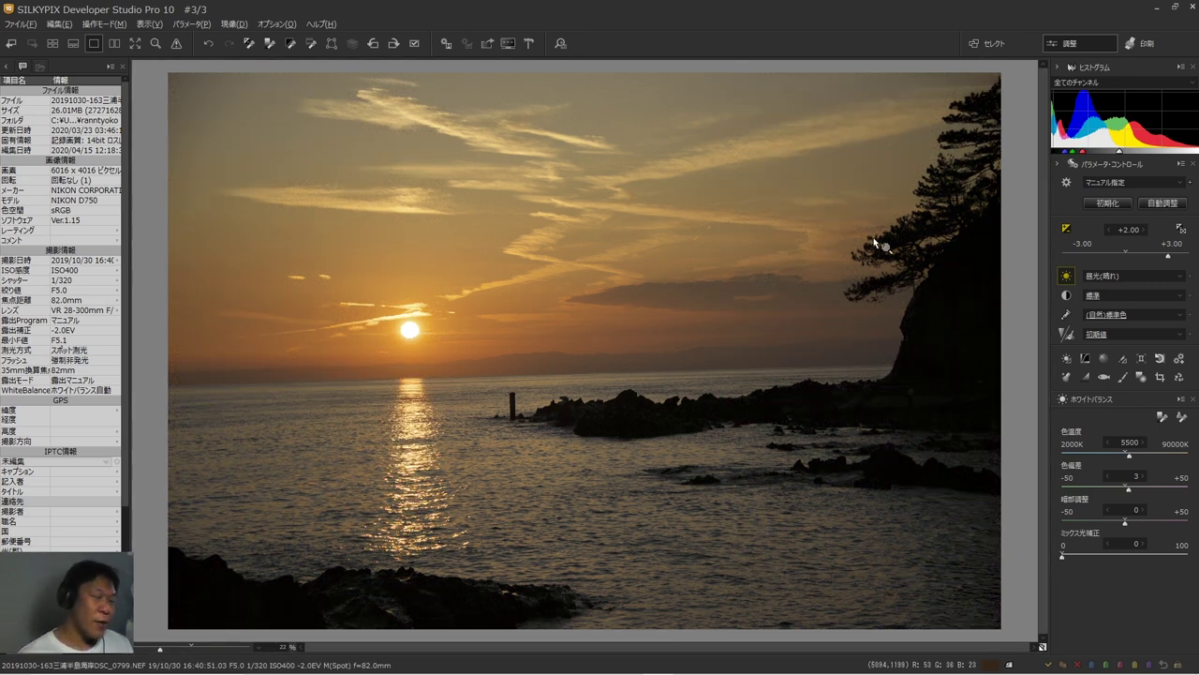
pyautogui.click(660, 113)
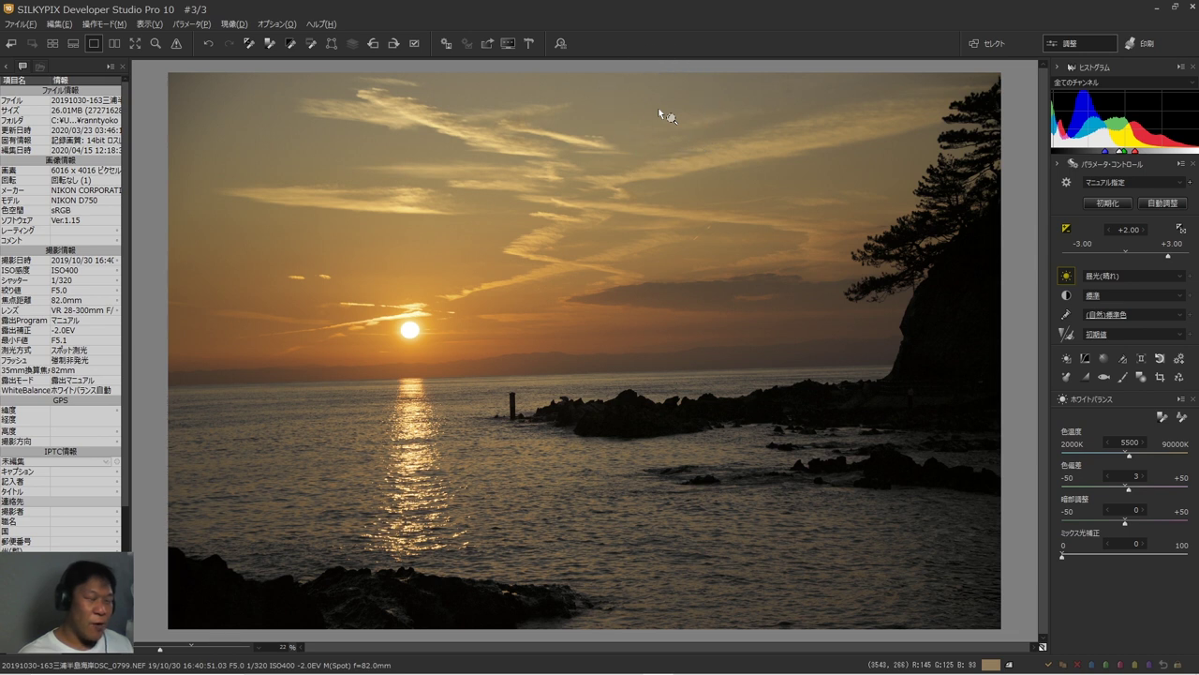
pyautogui.click(663, 133)
pyautogui.click(665, 135)
pyautogui.click(665, 137)
pyautogui.click(667, 138)
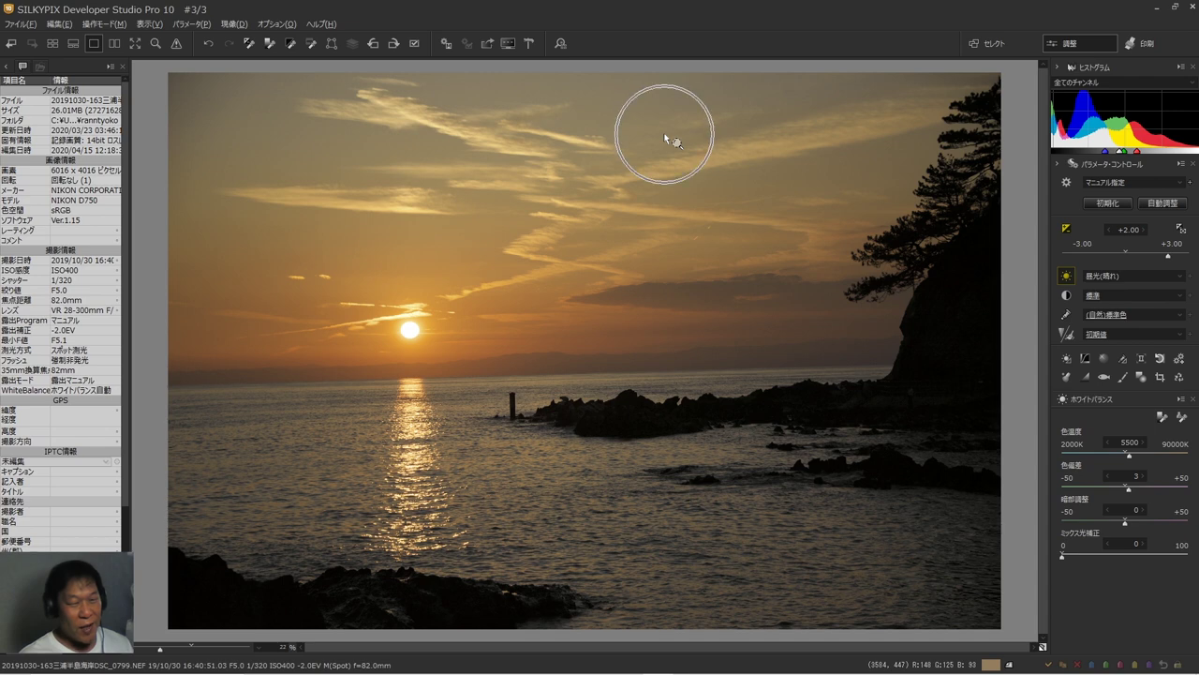
# Warm the colour temperature up to 9700K for a golden orange sunset.
pyautogui.click(1130, 457)
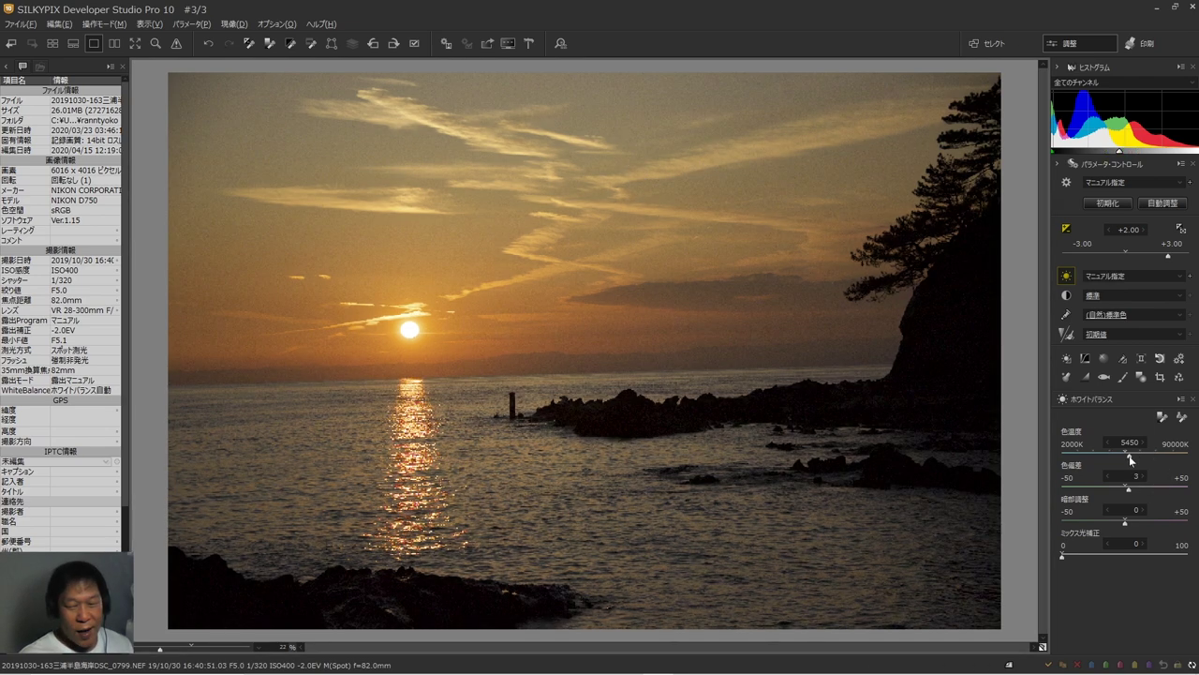
pyautogui.moveTo(1144, 454); pyautogui.dragTo(1151, 457)
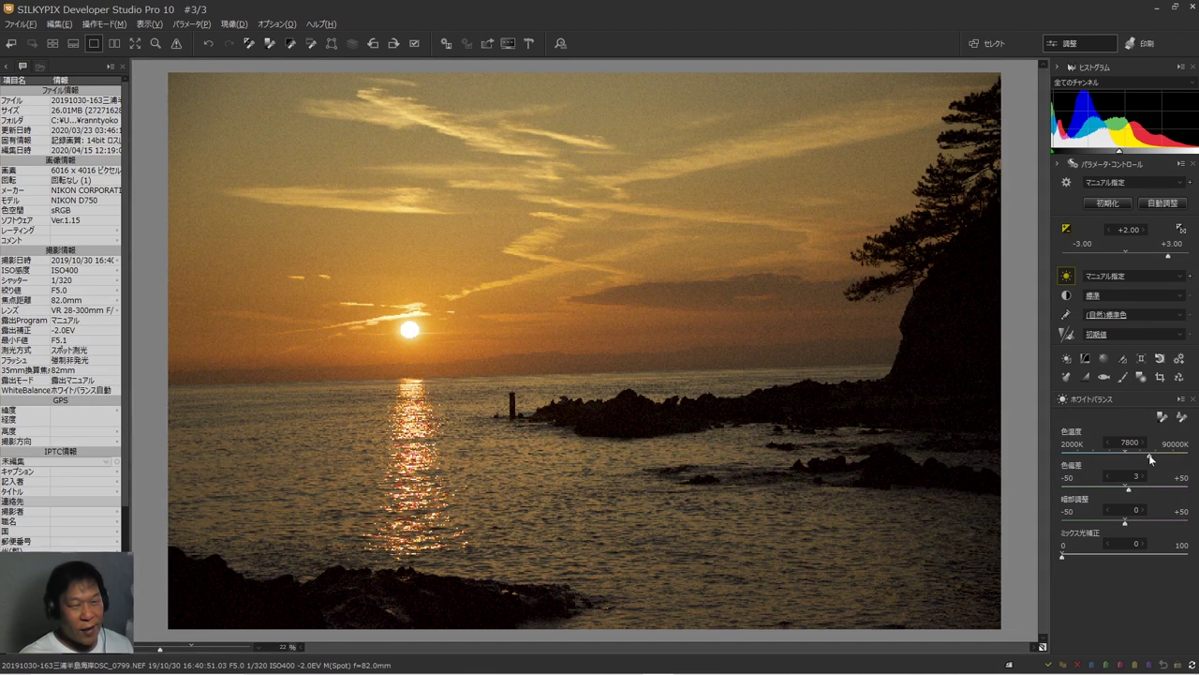
pyautogui.moveTo(1150, 457); pyautogui.dragTo(1160, 458)
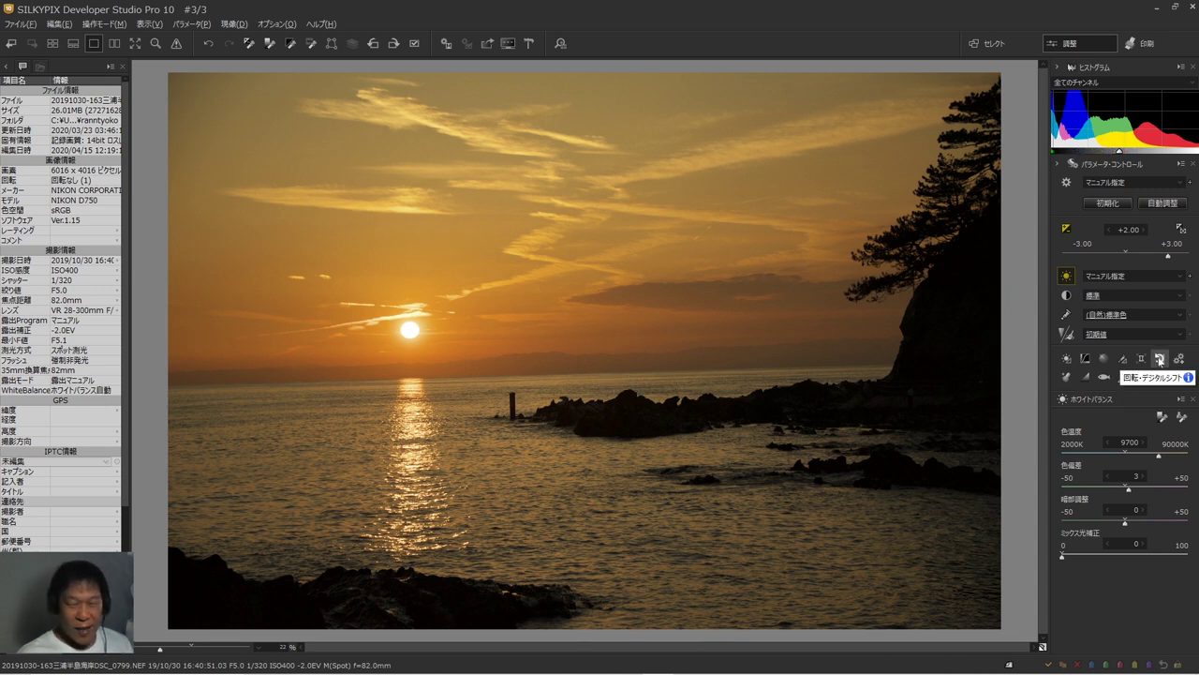
pyautogui.click(1160, 359)
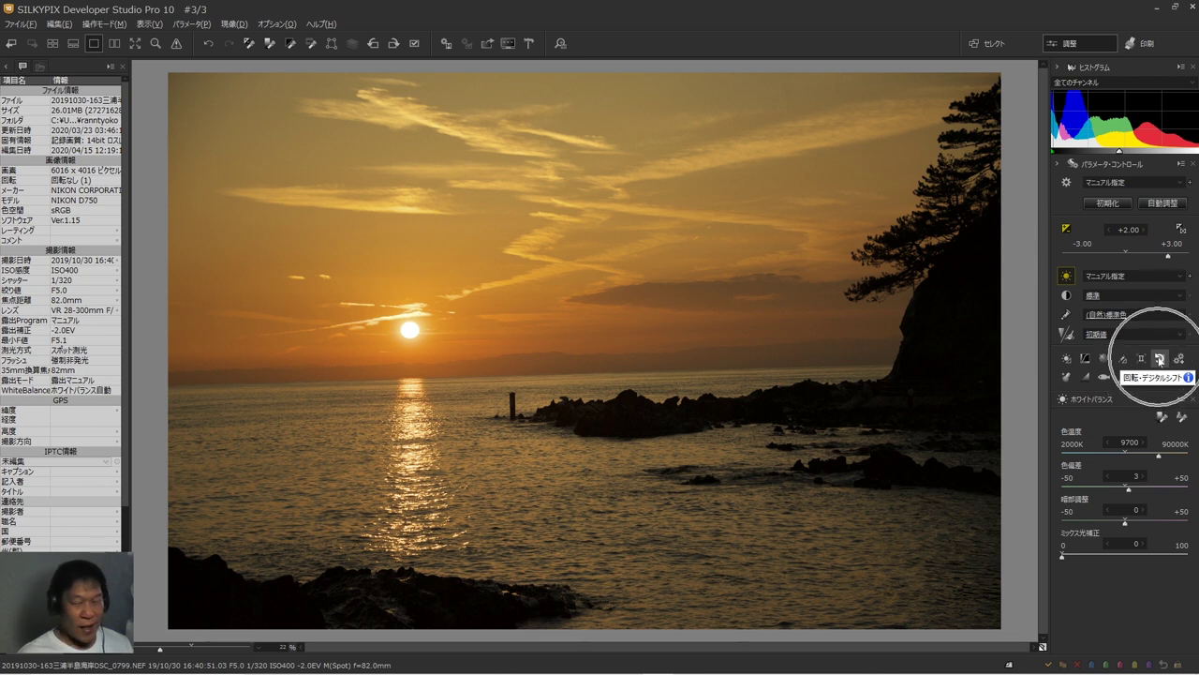
# Reset rotation to 0.00 in Rotation/Digital Shift, hide the grid, and choose line straightening.
pyautogui.click(1160, 358)
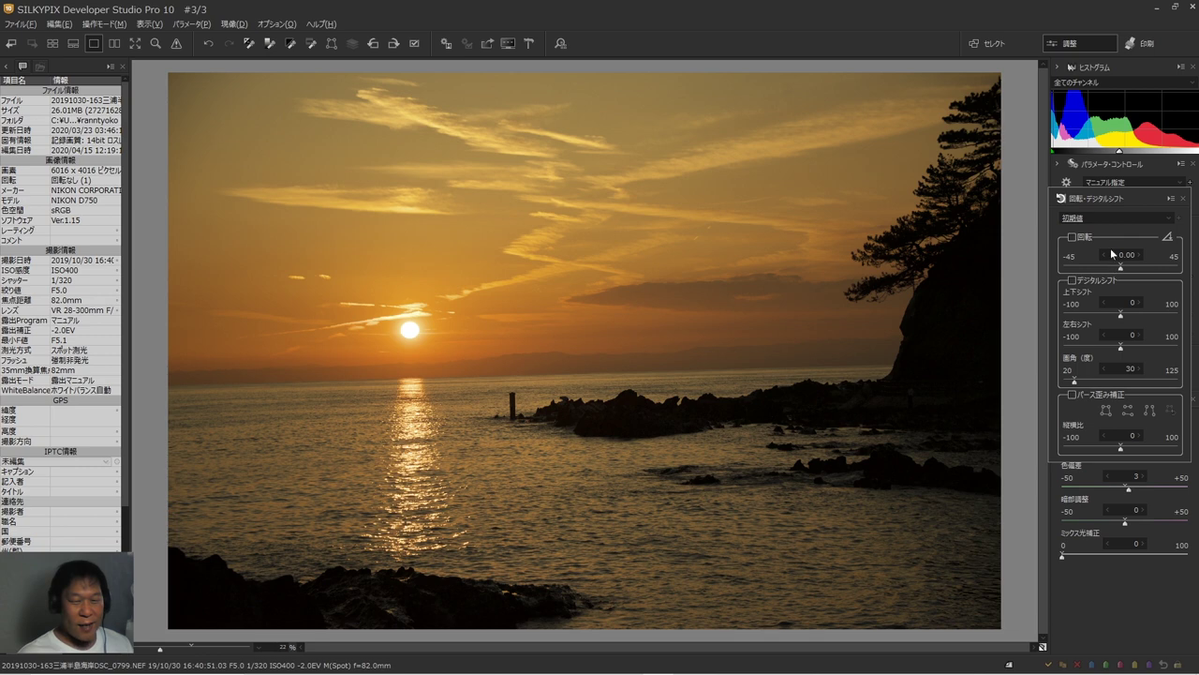
pyautogui.moveTo(1120, 268); pyautogui.dragTo(1132, 270)
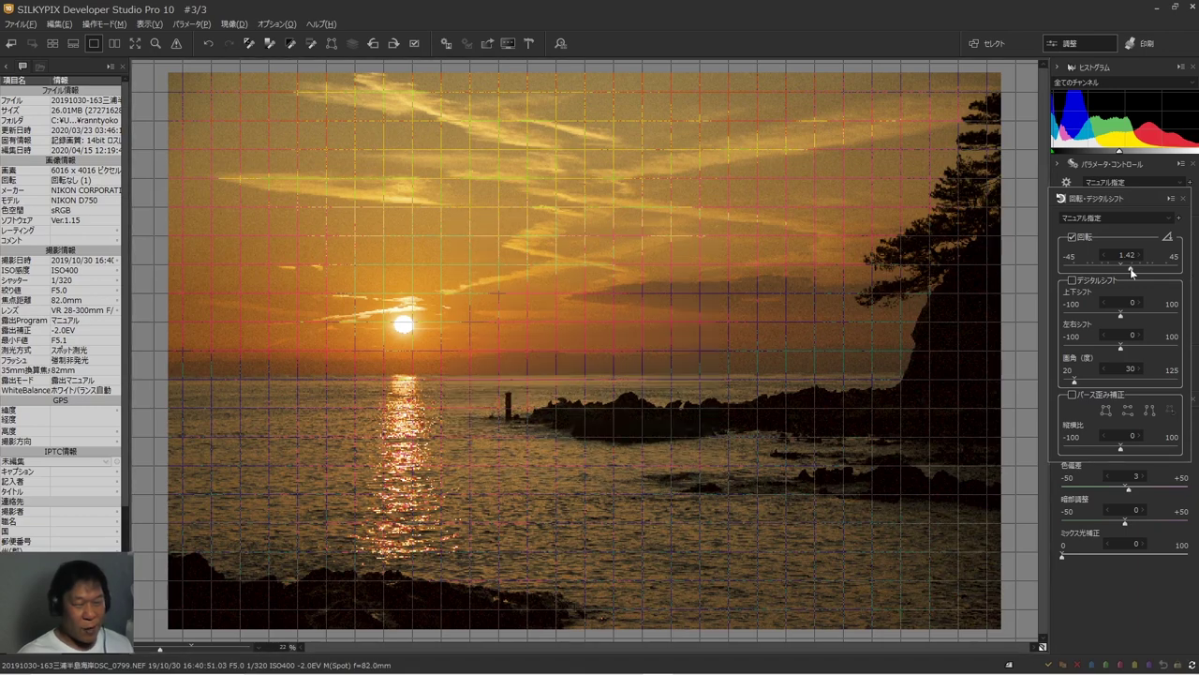
pyautogui.doubleClick(1126, 254)
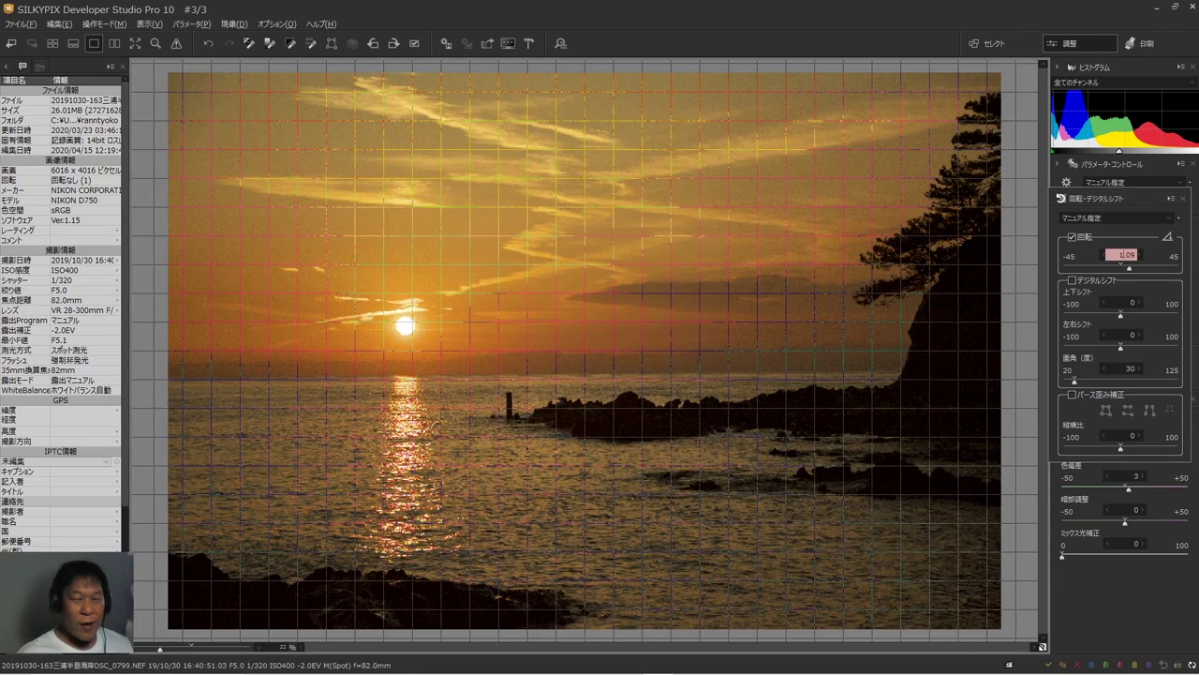
pyautogui.write('0')
pyautogui.press('Return')
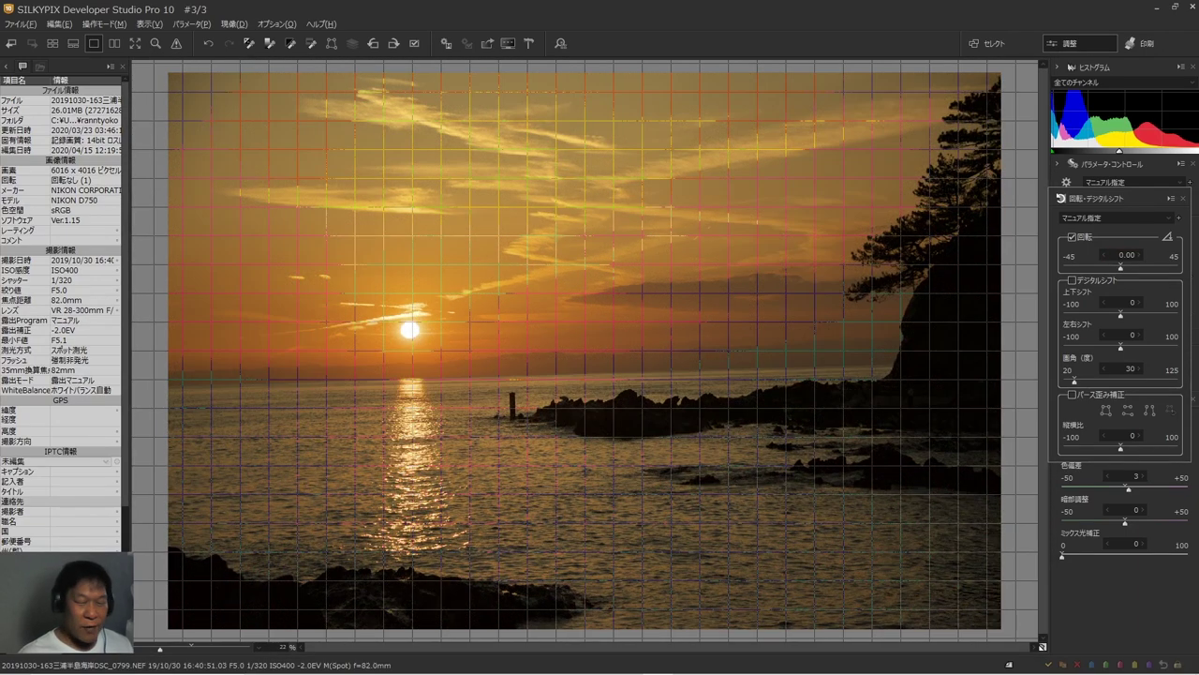
pyautogui.click(1173, 238)
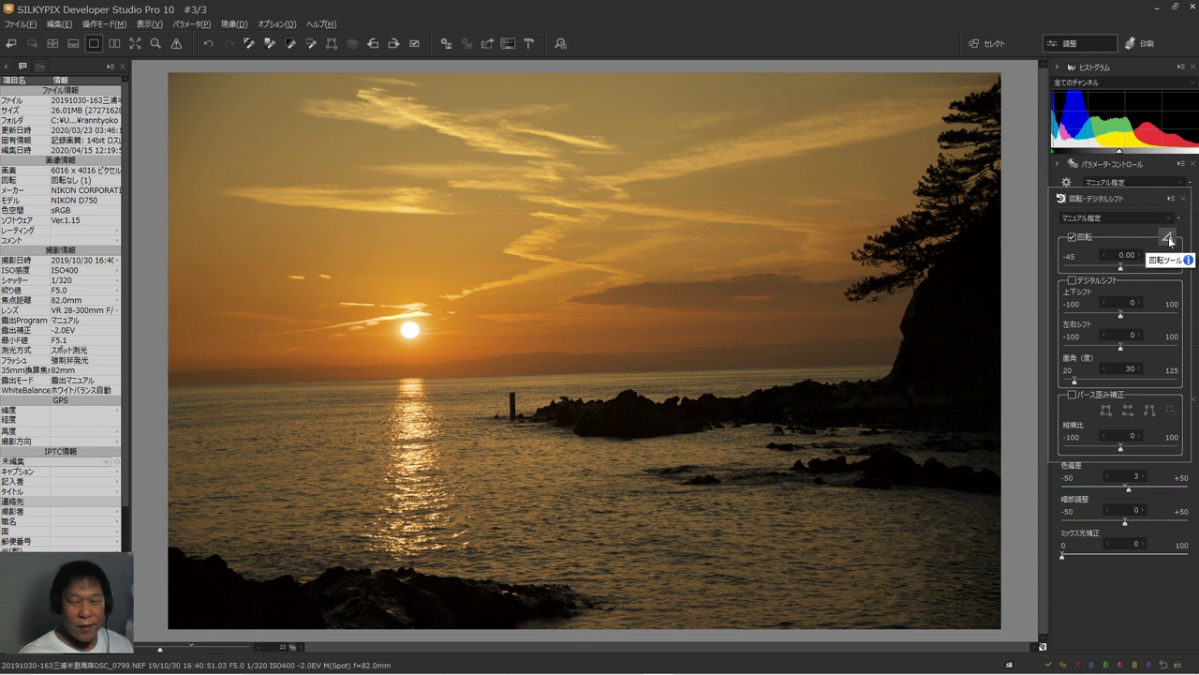
pyautogui.click(1167, 238)
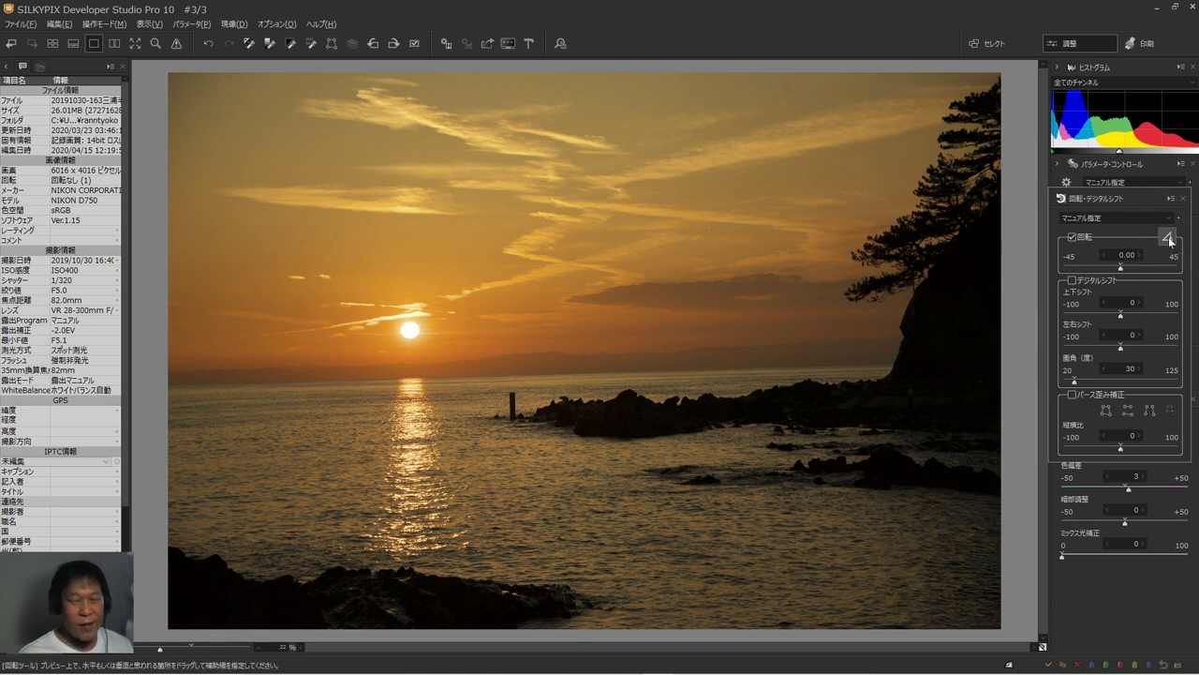
# Trace the horizon to straighten the photo, trim rotation to 1.44°, and close the panel.
pyautogui.click(548, 330)
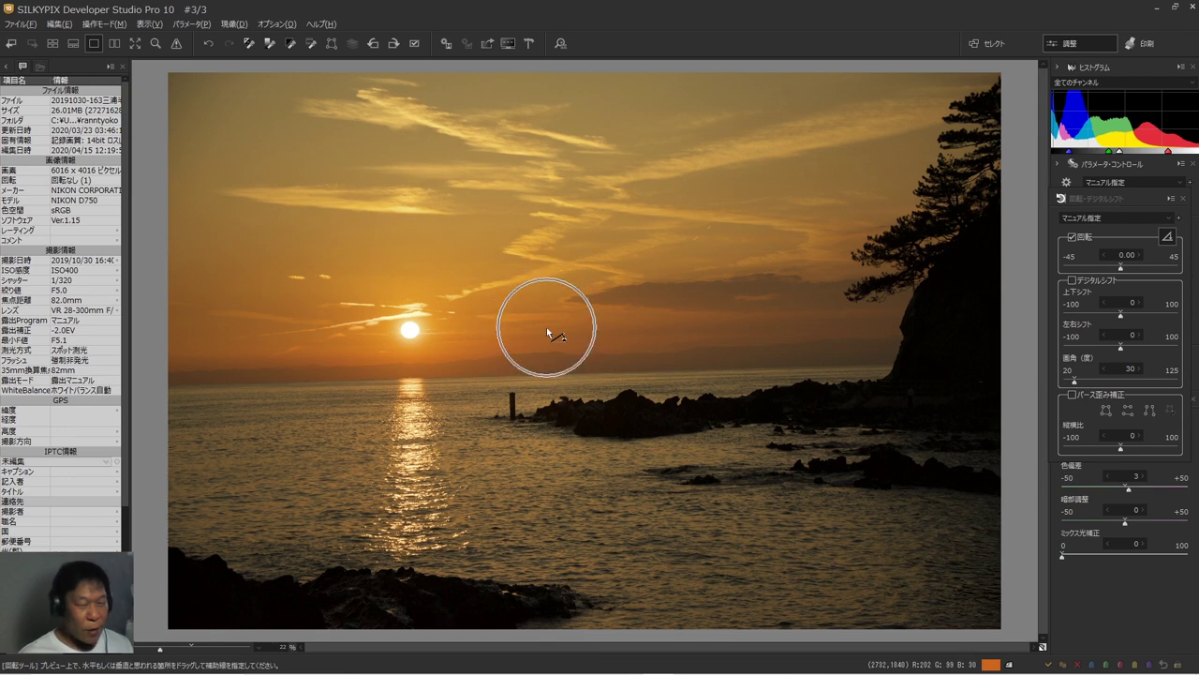
pyautogui.moveTo(169, 389); pyautogui.dragTo(803, 385)
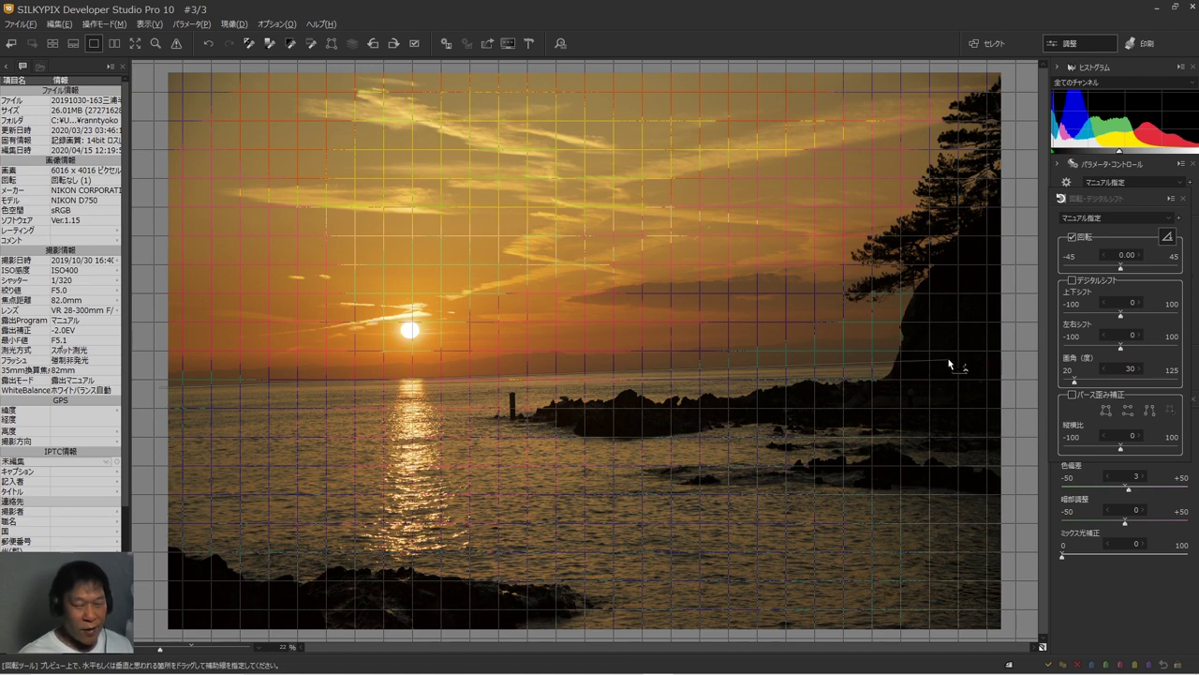
pyautogui.moveTo(926, 367); pyautogui.dragTo(952, 366)
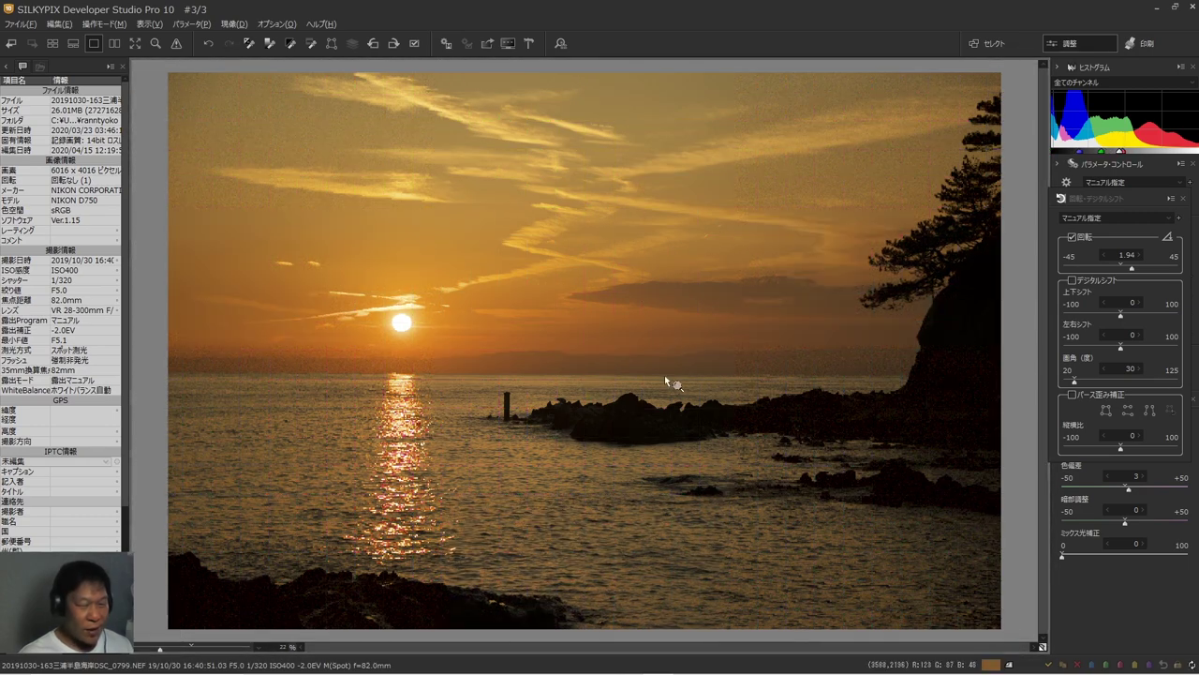
pyautogui.click(1103, 254)
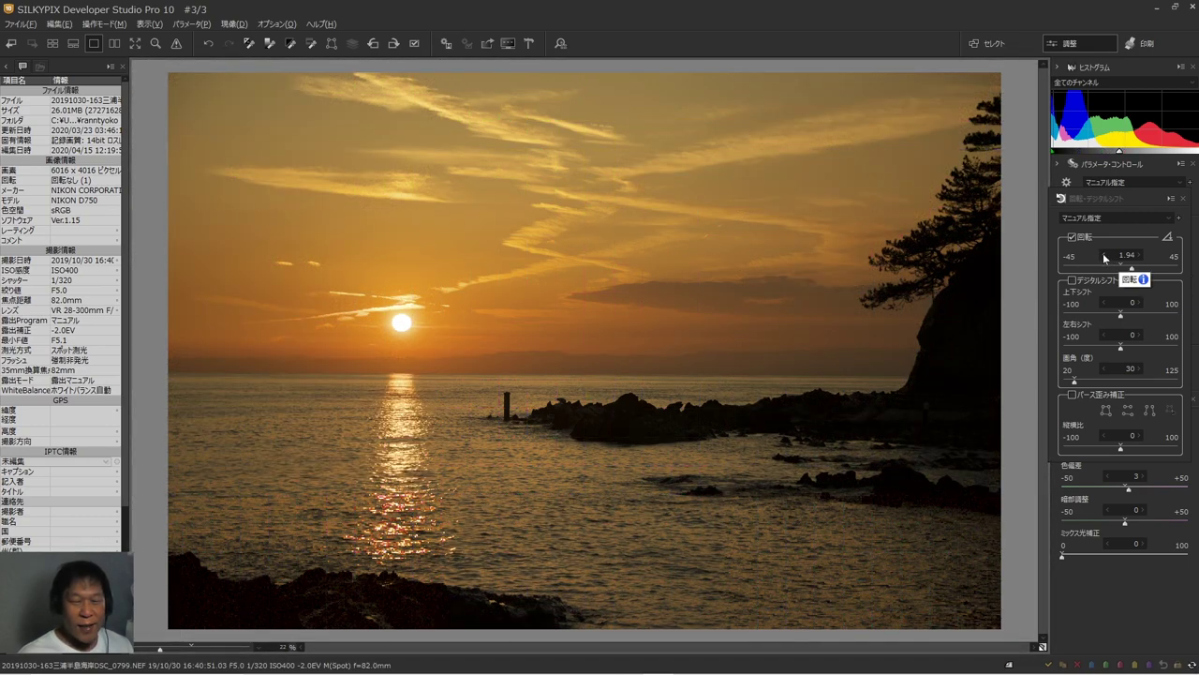
pyautogui.click(1103, 254)
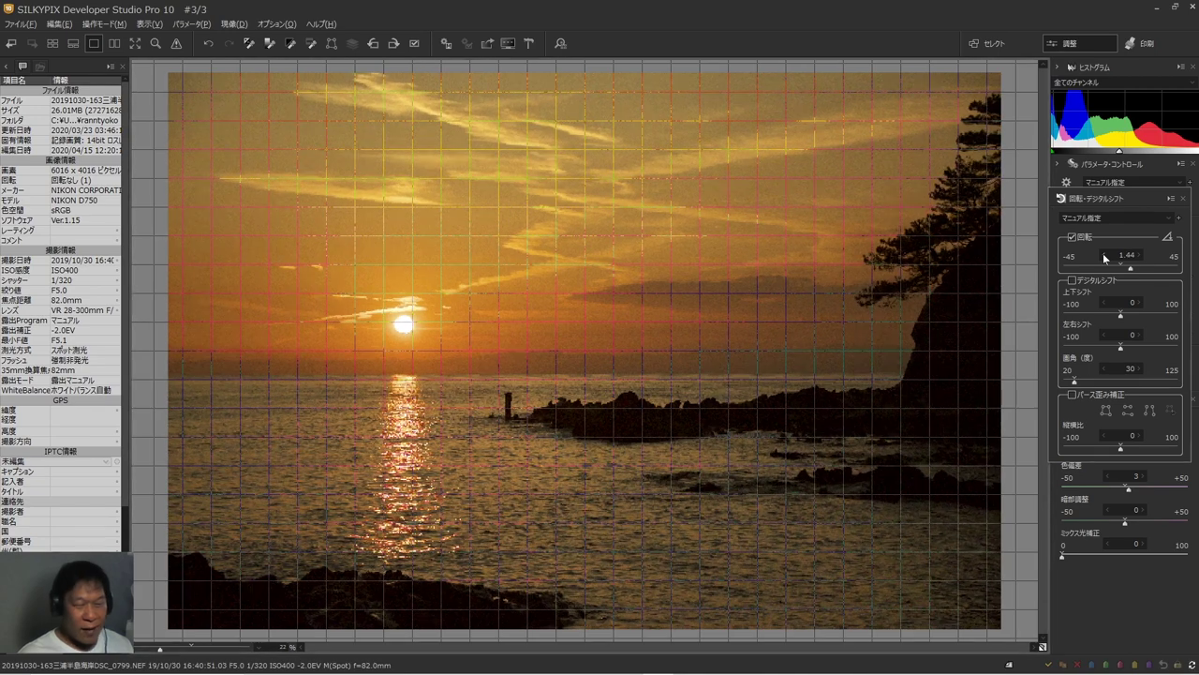
pyautogui.click(1185, 199)
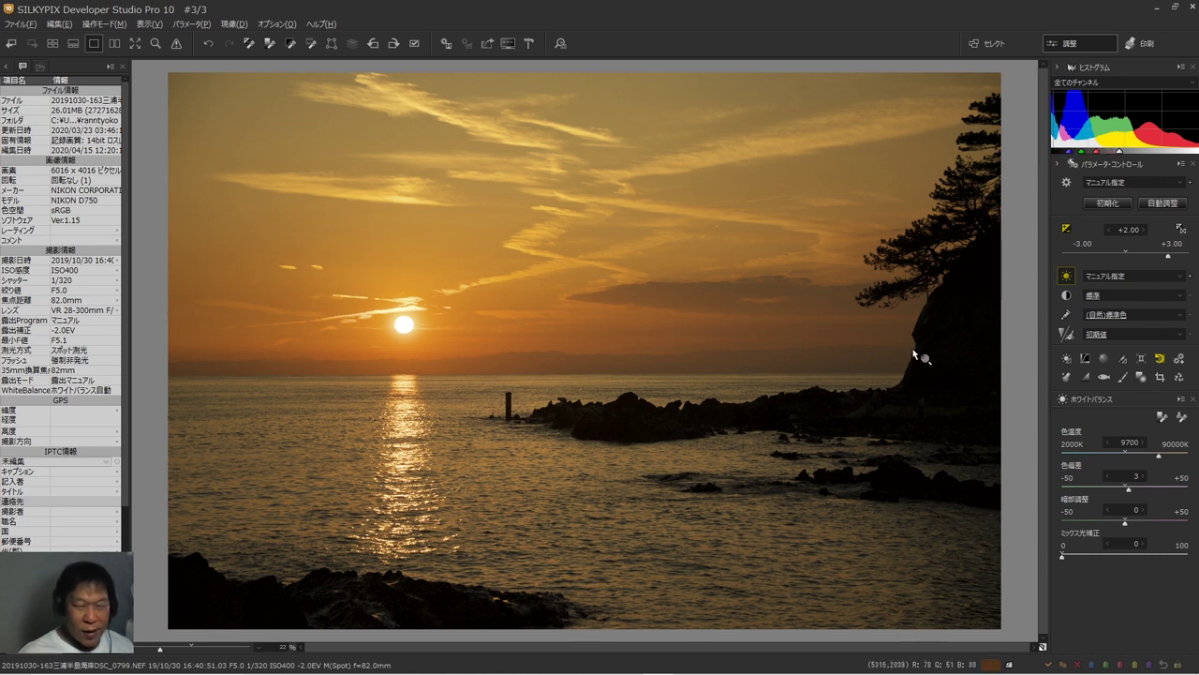
pyautogui.click(1066, 228)
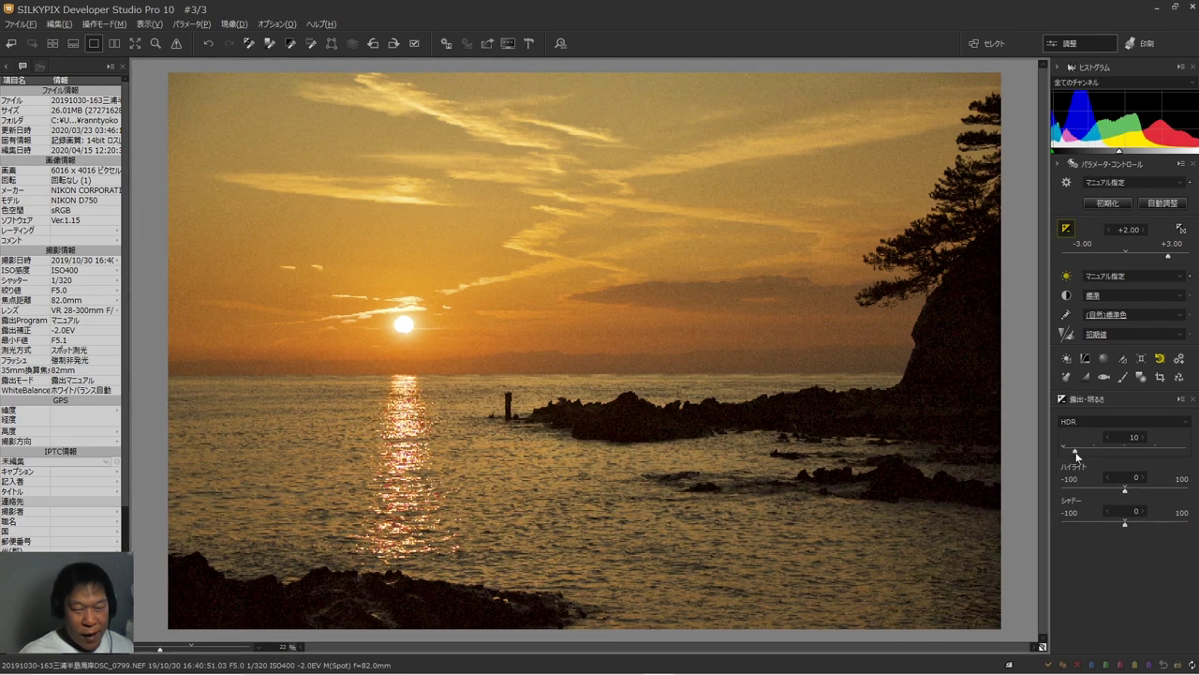
# Nudge the HDR slider from 10 up to 11.
pyautogui.moveTo(1077, 455); pyautogui.dragTo(1078, 456)
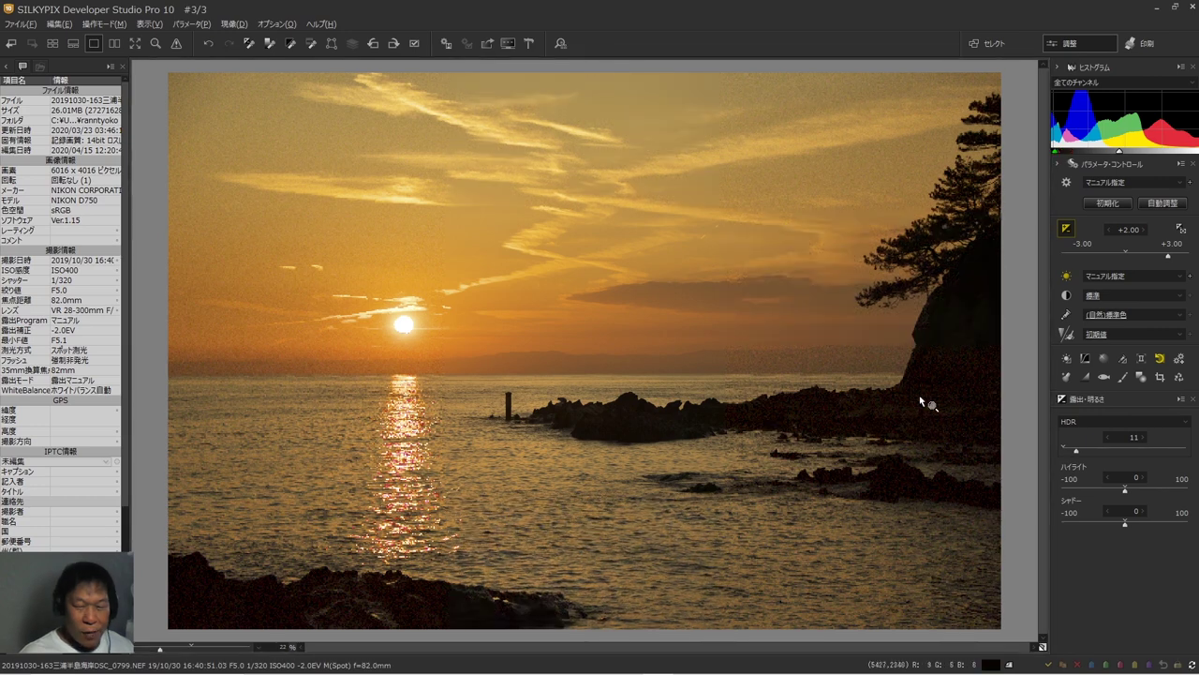
# Drag the tone curve's black point up to 12, close the panel, and compare with the original.
pyautogui.click(1085, 360)
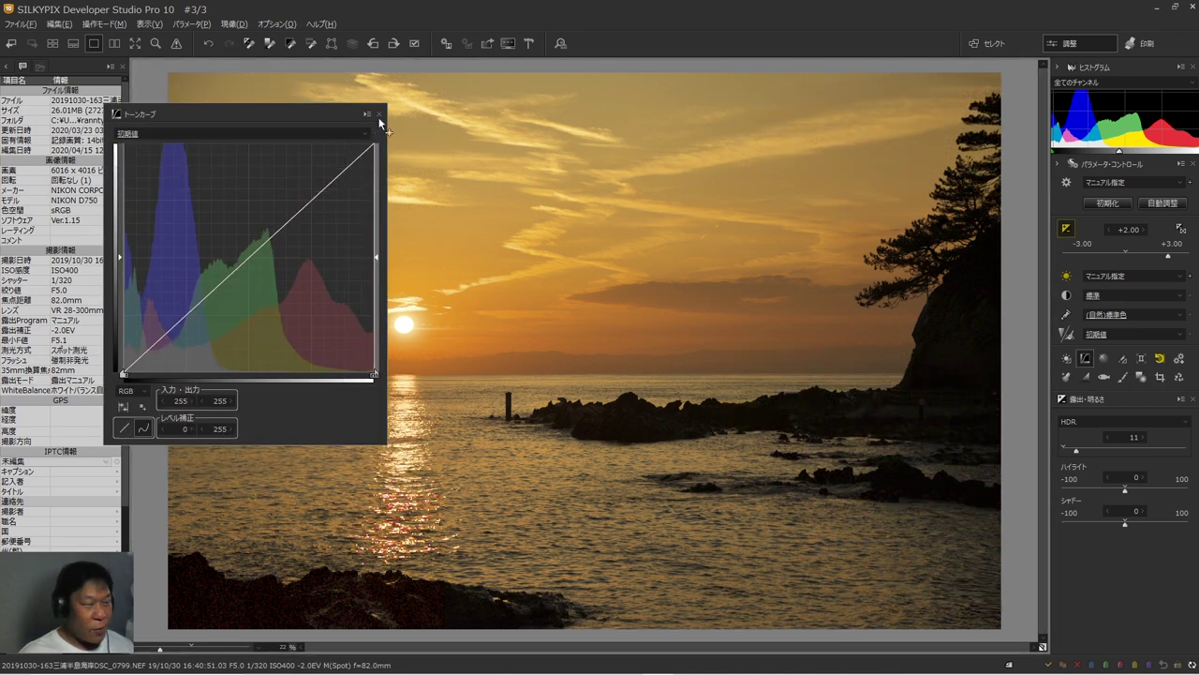
pyautogui.click(379, 113)
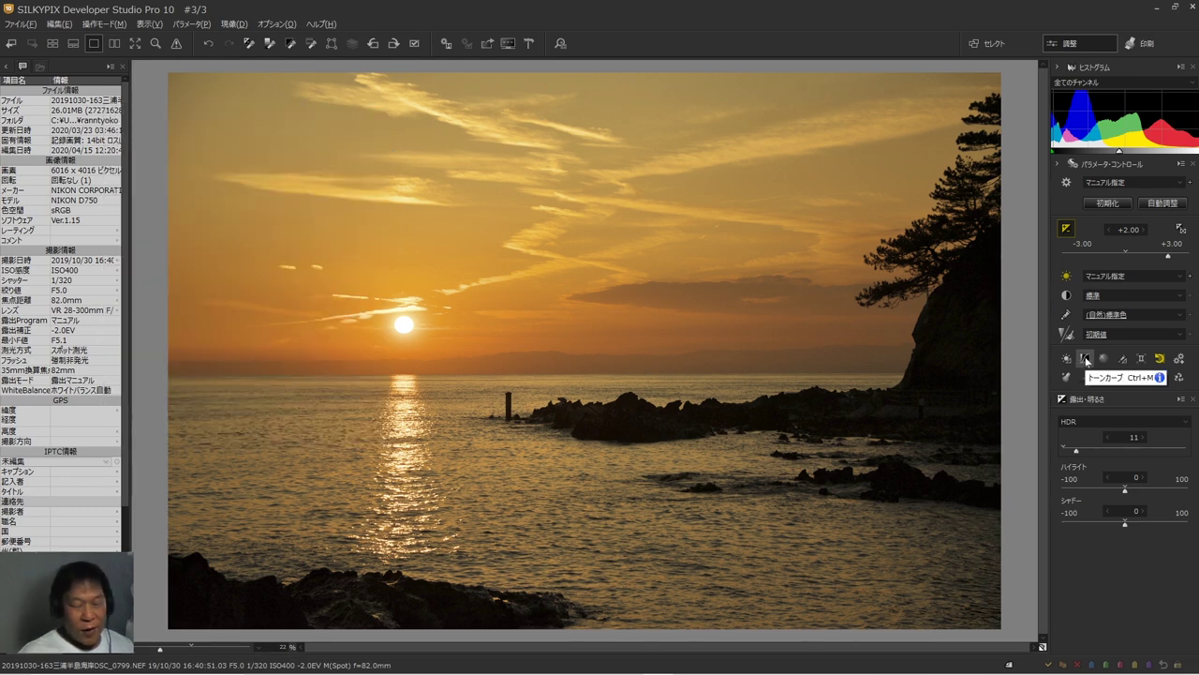
pyautogui.click(1086, 360)
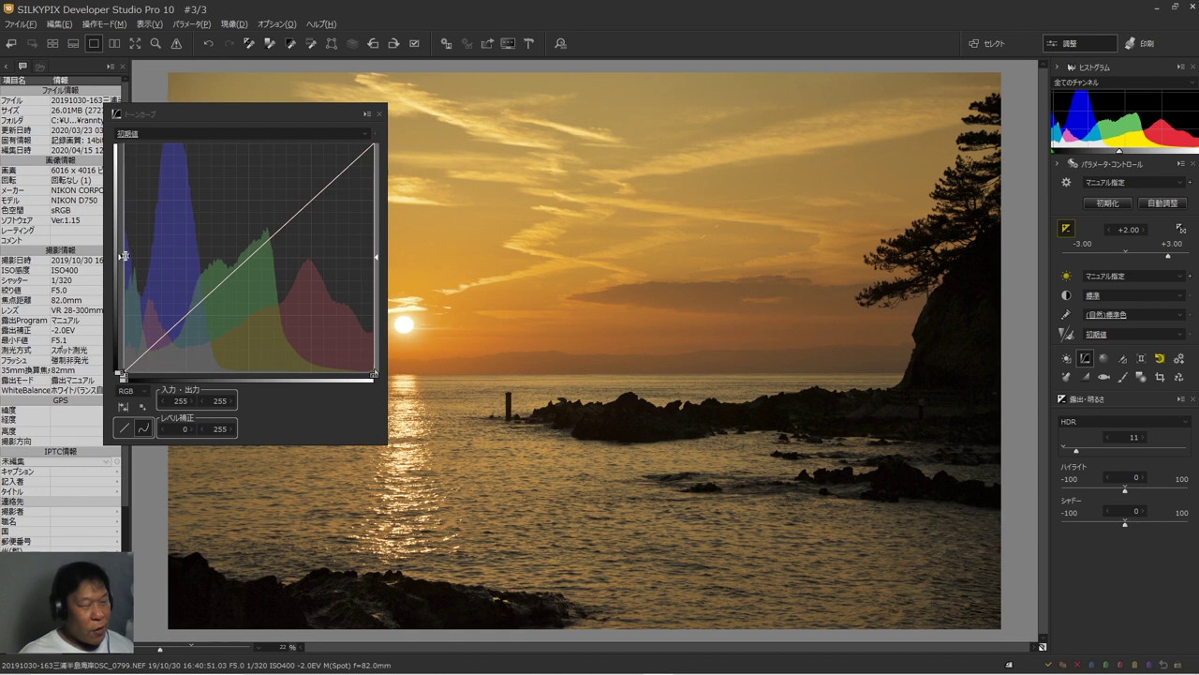
pyautogui.click(124, 255)
pyautogui.moveTo(124, 255); pyautogui.dragTo(136, 253)
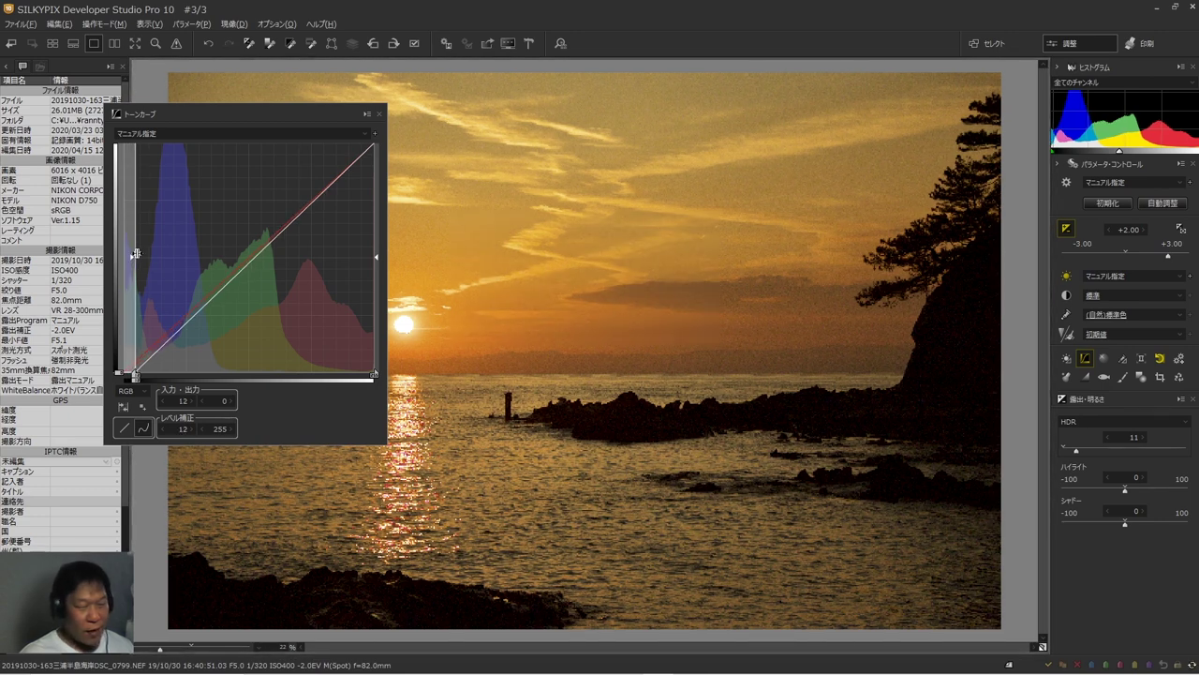
pyautogui.click(379, 113)
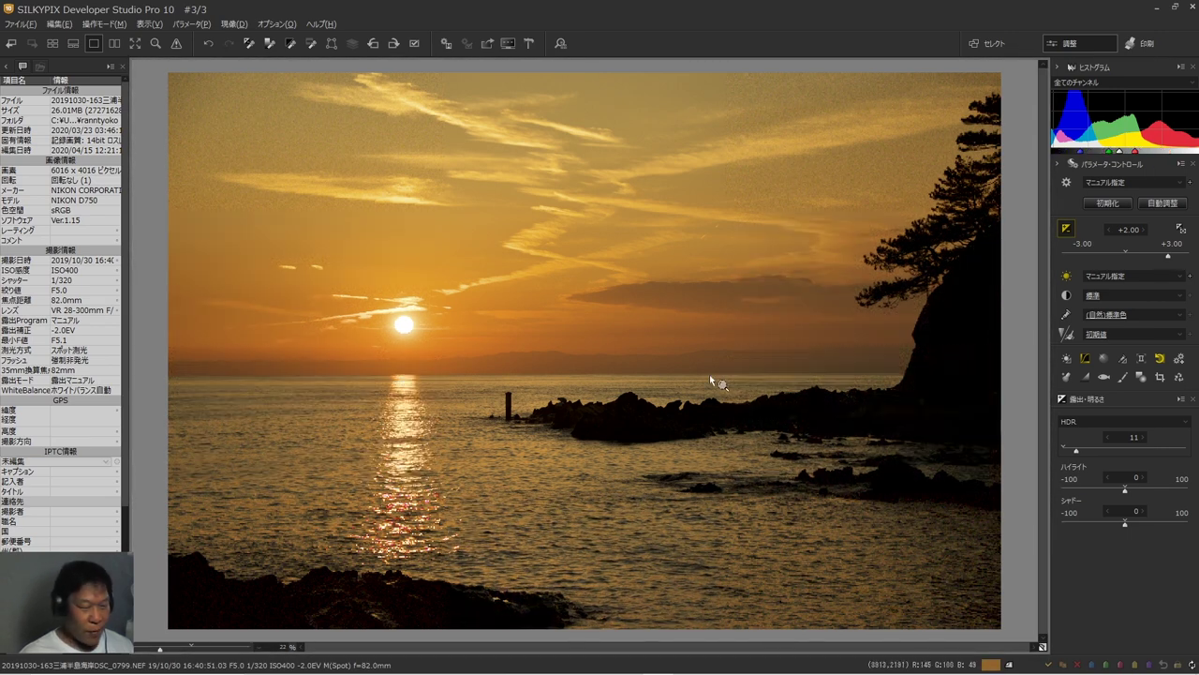
pyautogui.click(1043, 647)
pyautogui.click(1043, 646)
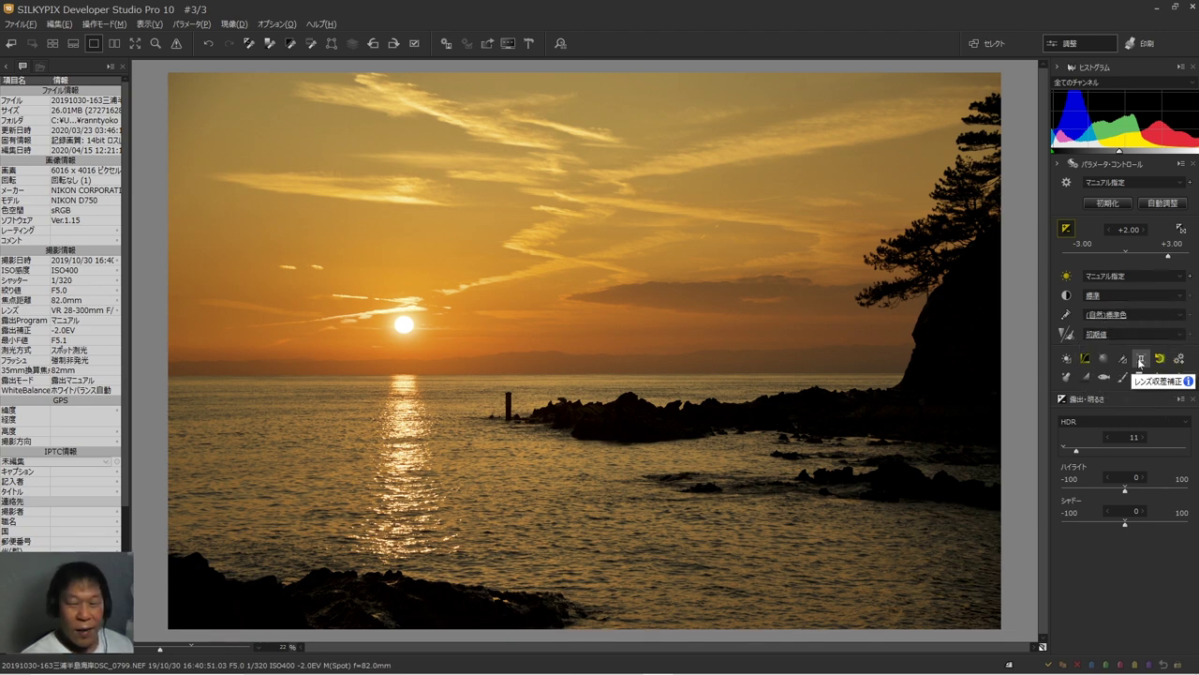
# Enable shading correction in Lens Aberration Correction with a 46 angle of view.
pyautogui.click(1140, 360)
pyautogui.moveTo(998, 420); pyautogui.dragTo(958, 204)
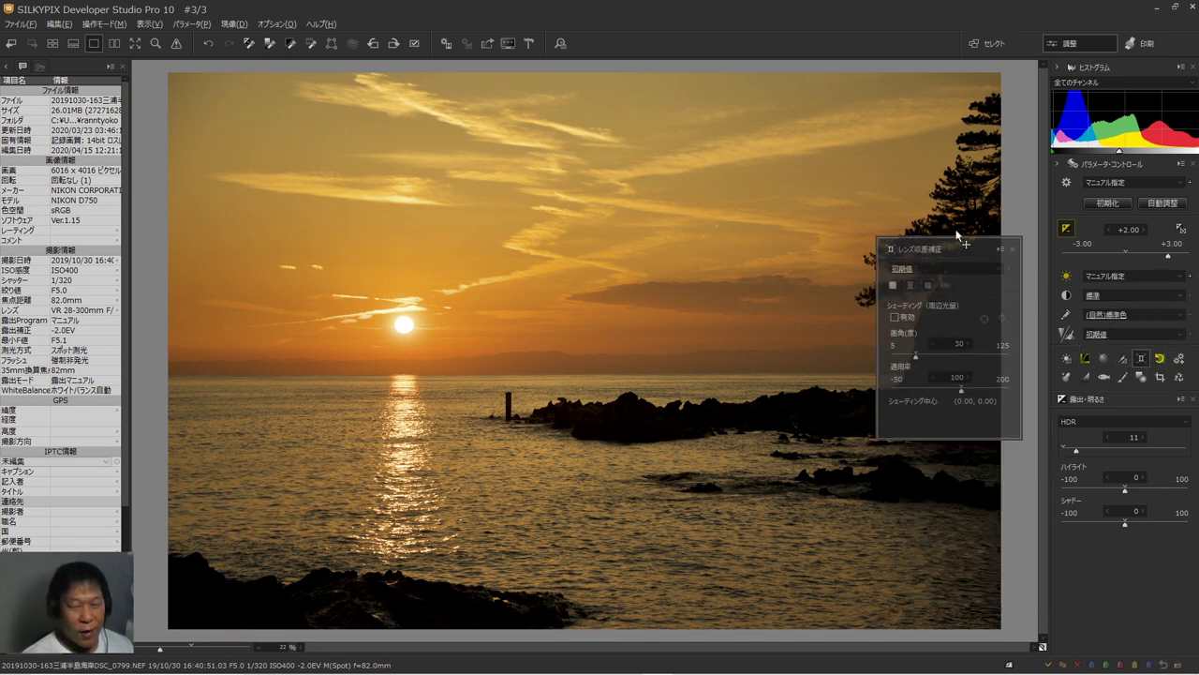
pyautogui.click(919, 240)
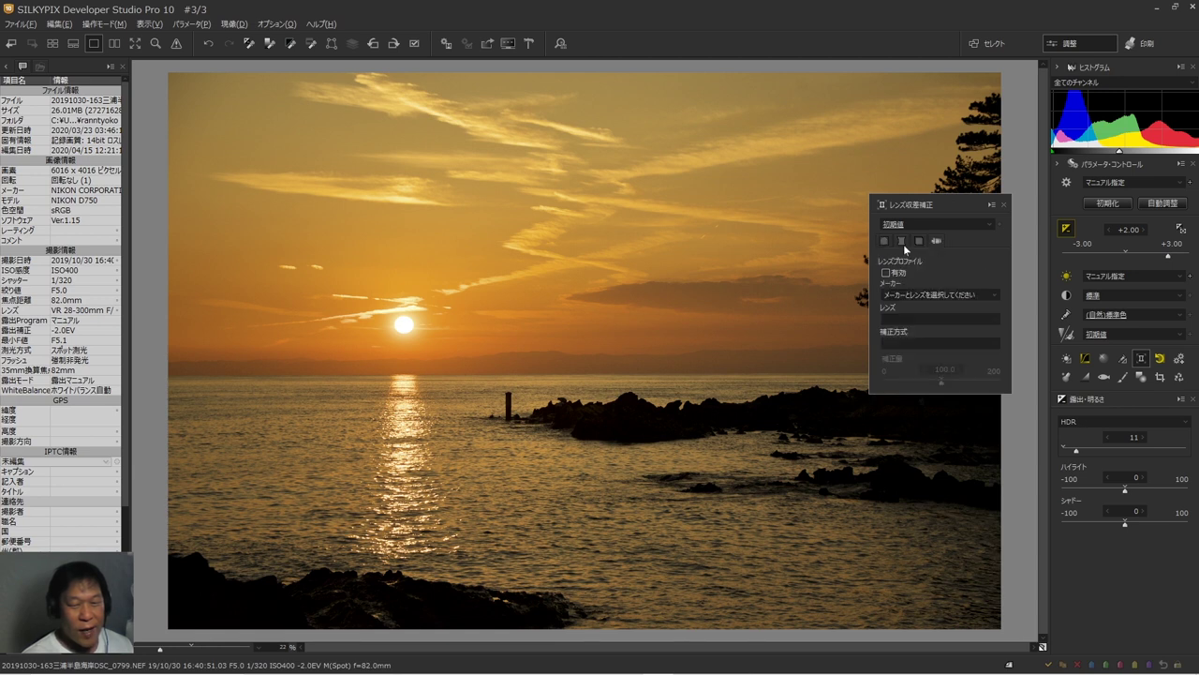
pyautogui.click(885, 246)
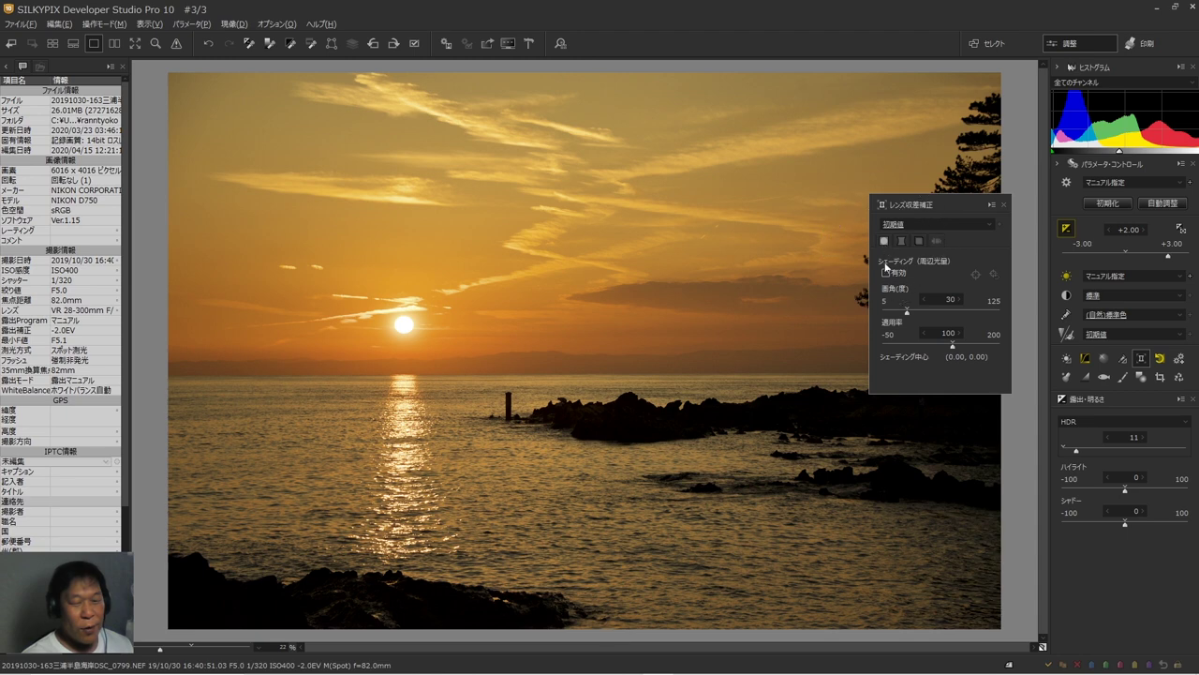
pyautogui.click(885, 271)
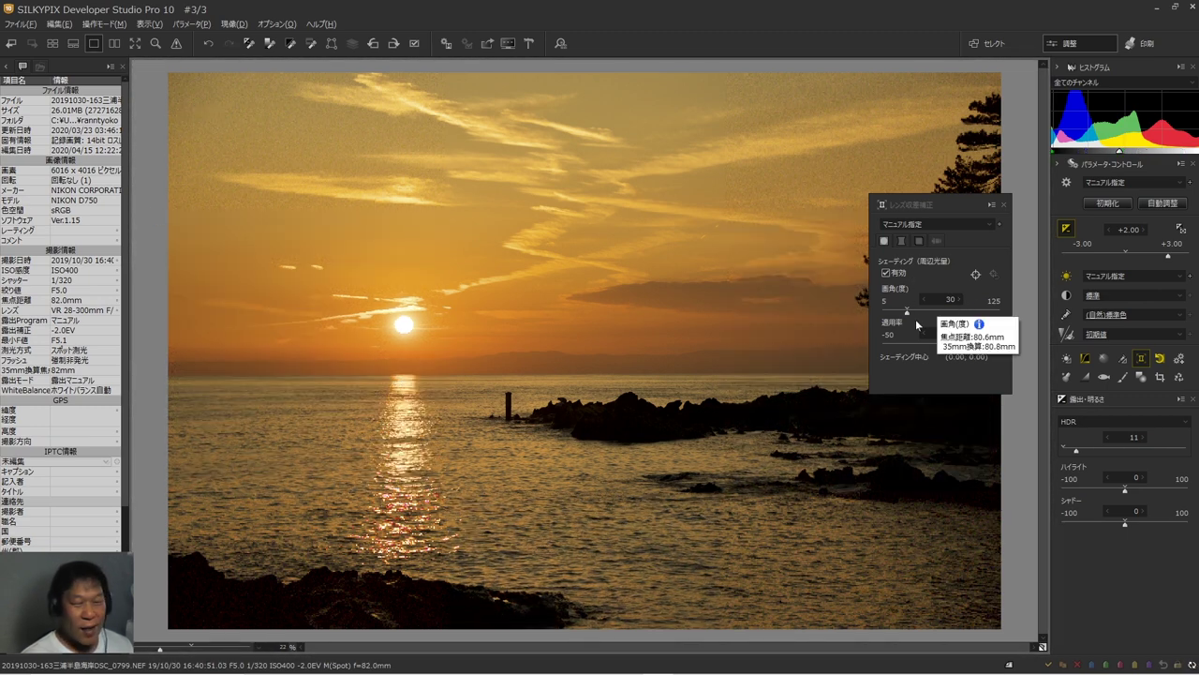
pyautogui.moveTo(906, 310); pyautogui.dragTo(921, 311)
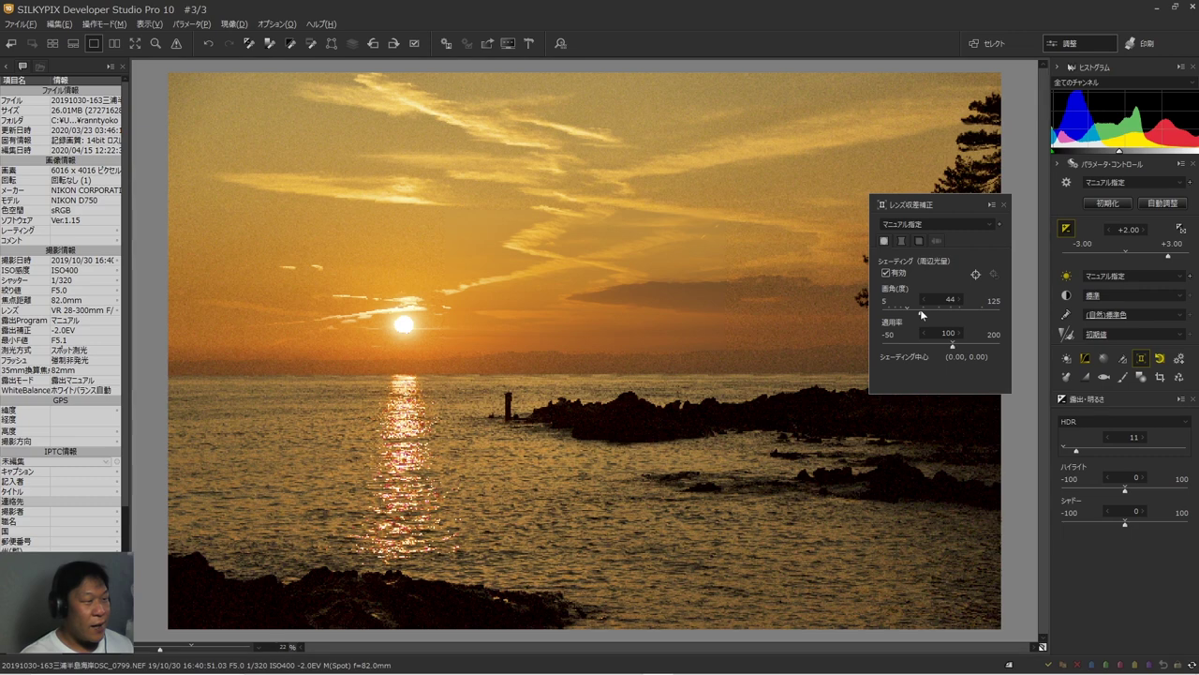
pyautogui.moveTo(920, 309); pyautogui.dragTo(923, 309)
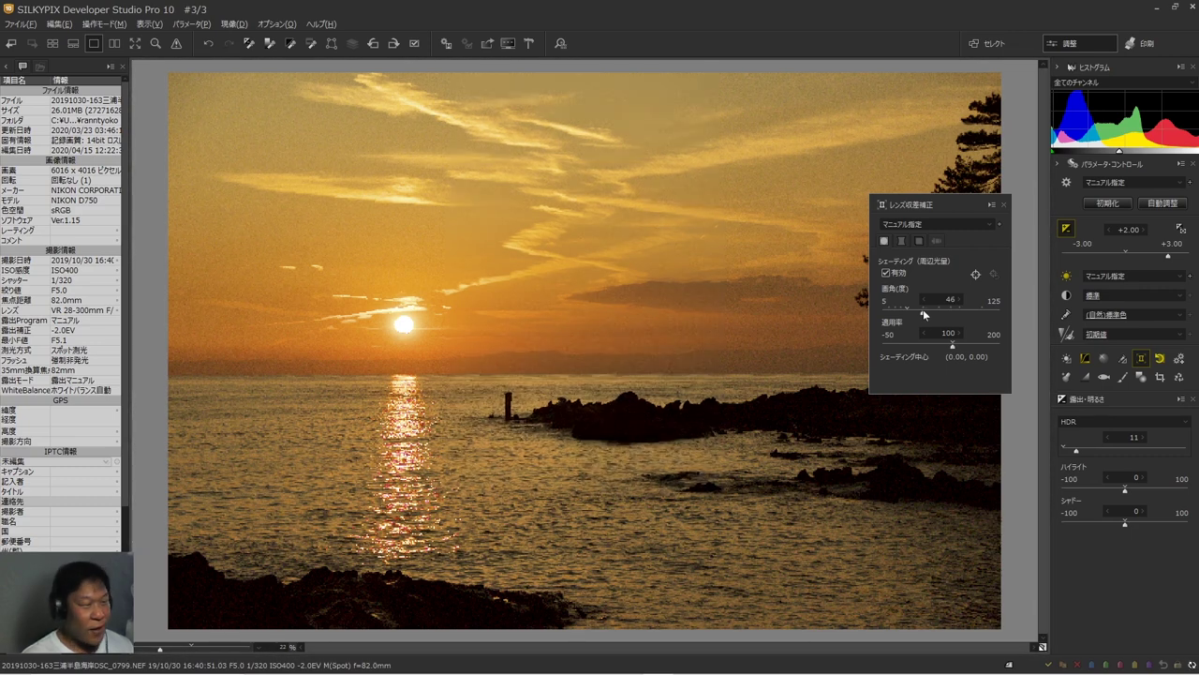
# Toggle shading correction off and on to compare, leaving it enabled, then close the panel.
pyautogui.moveTo(928, 204)
pyautogui.mouseDown()
pyautogui.moveTo(1024, 87)
pyautogui.moveTo(1050, 73)
pyautogui.mouseUp()
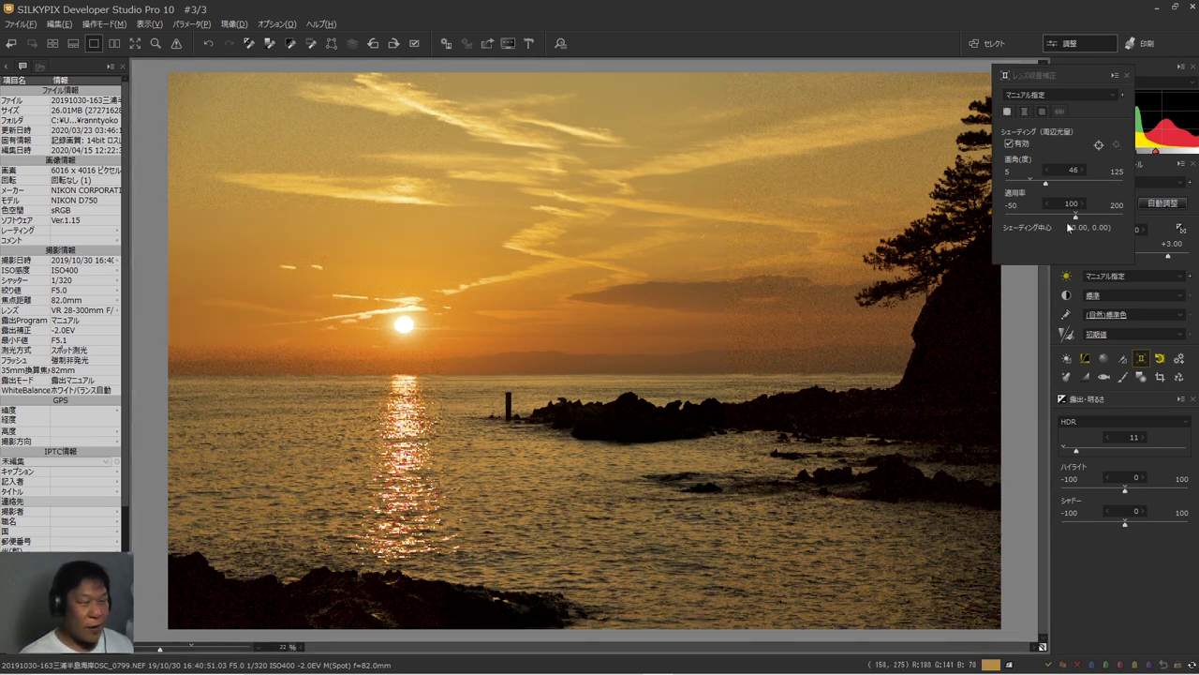
pyautogui.click(1009, 144)
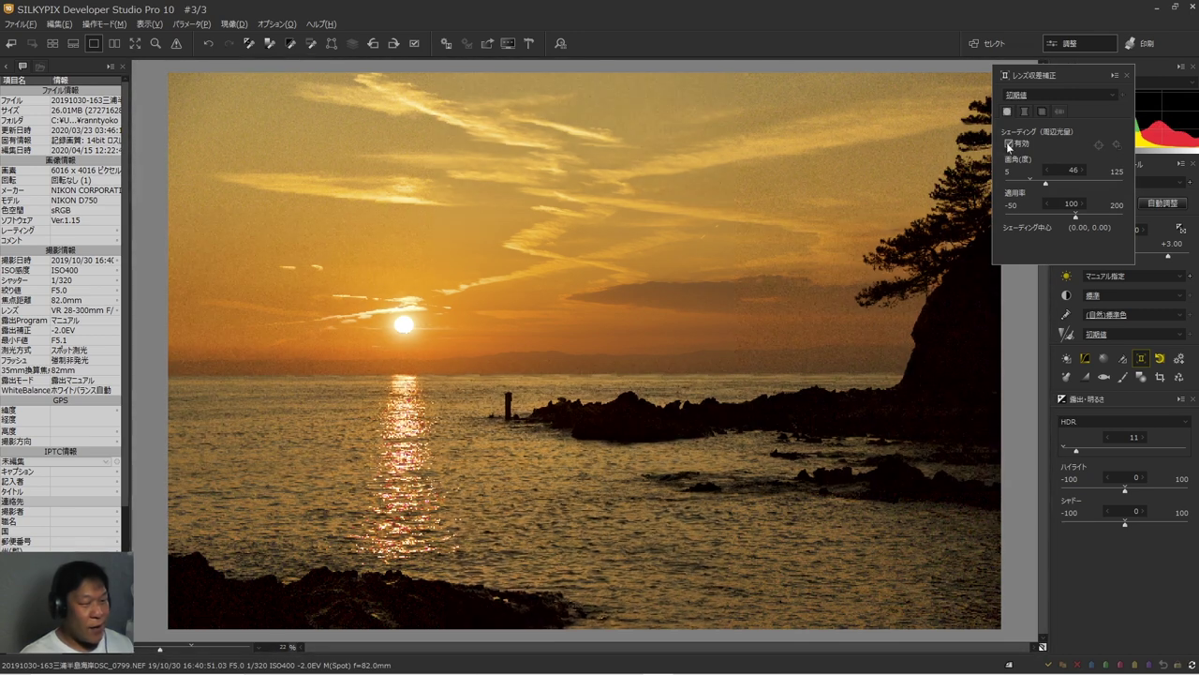
pyautogui.click(1008, 145)
pyautogui.click(1008, 144)
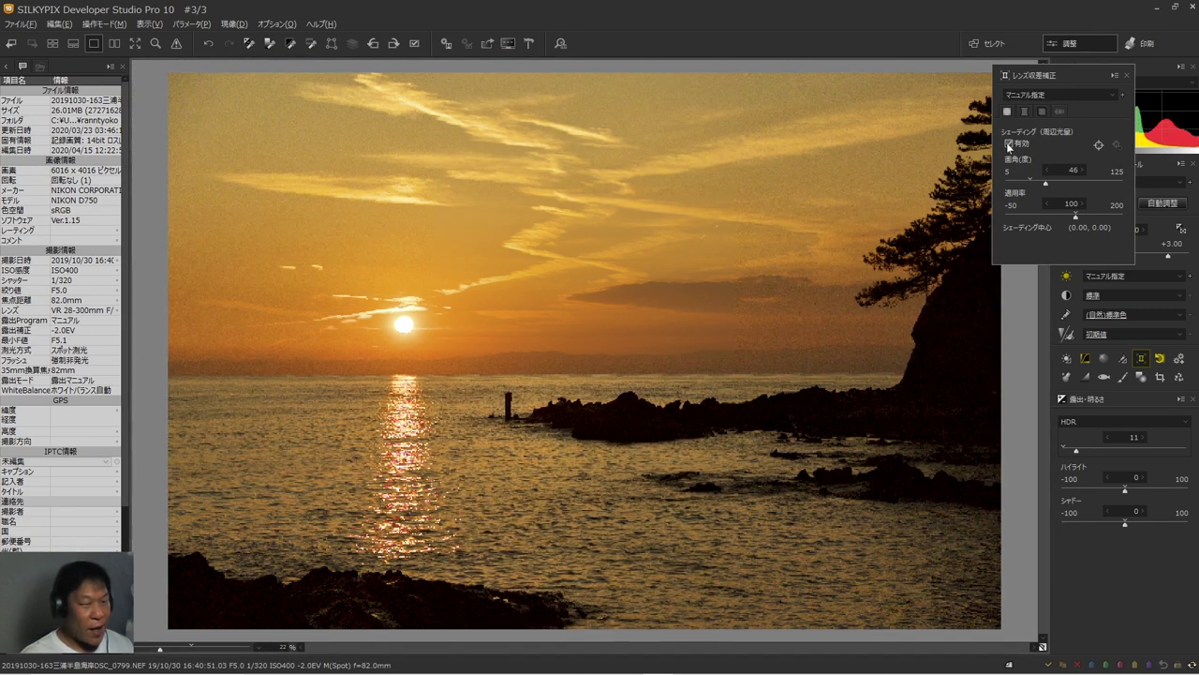
pyautogui.click(1008, 144)
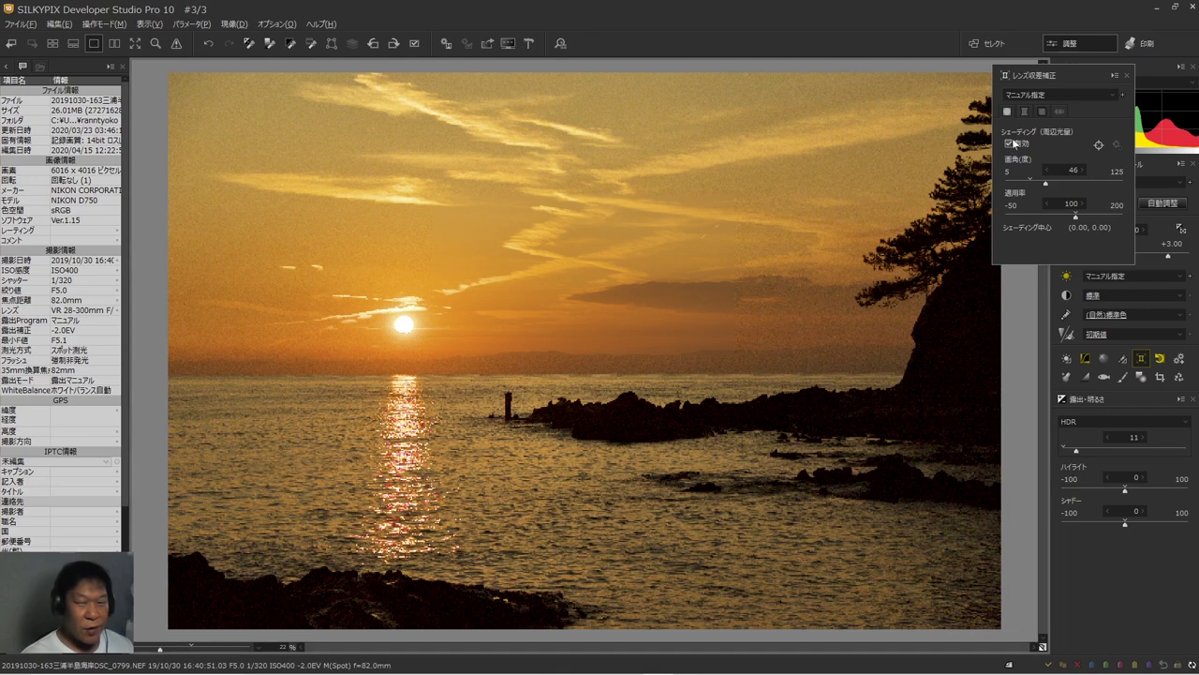
pyautogui.click(1127, 76)
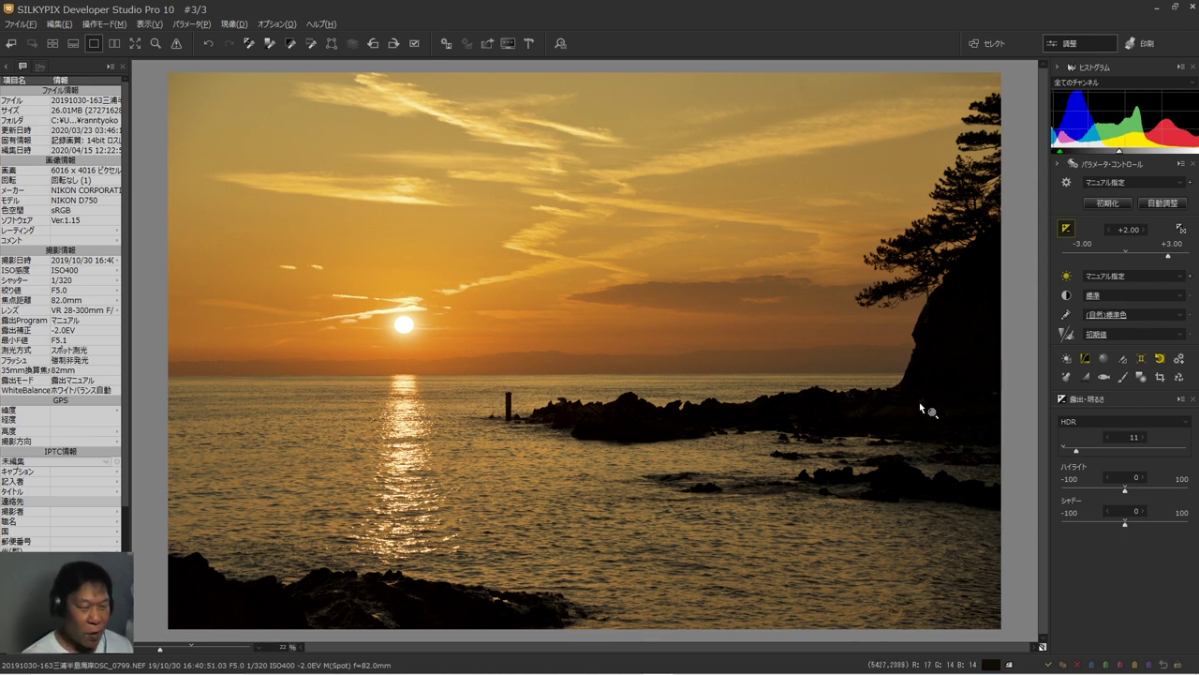
# Return to the three-photo thumbnail grid, where DSC_0799.NEF now shows its golden edit.
pyautogui.click(52, 43)
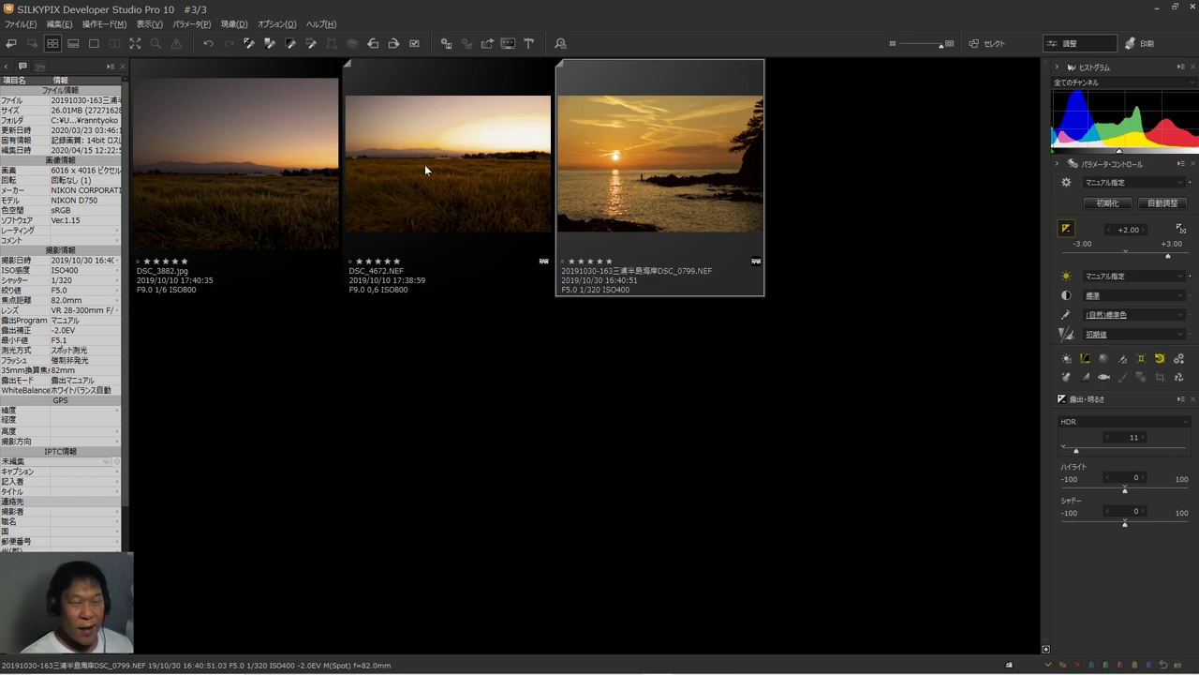
# Preview the rice-field sunset DSC_4672.NEF, then reopen the seaside sunset DSC_0799.NEF in the large preview.
pyautogui.doubleClick(424, 169)
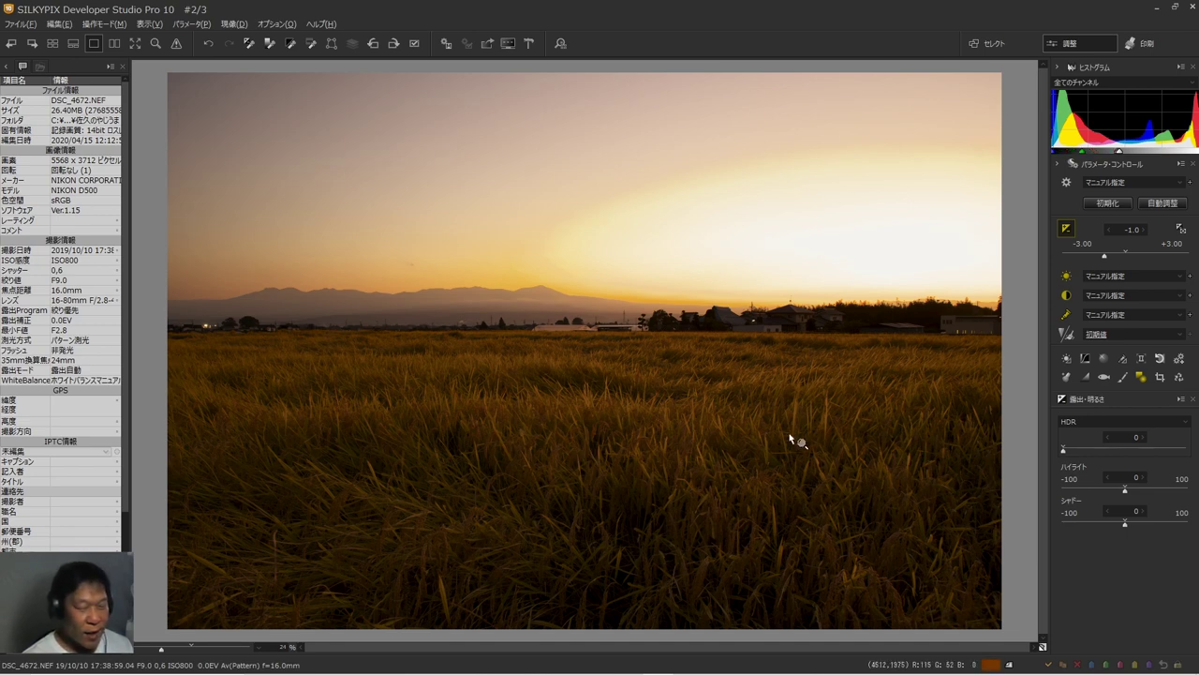
pyautogui.click(716, 458)
pyautogui.click(715, 456)
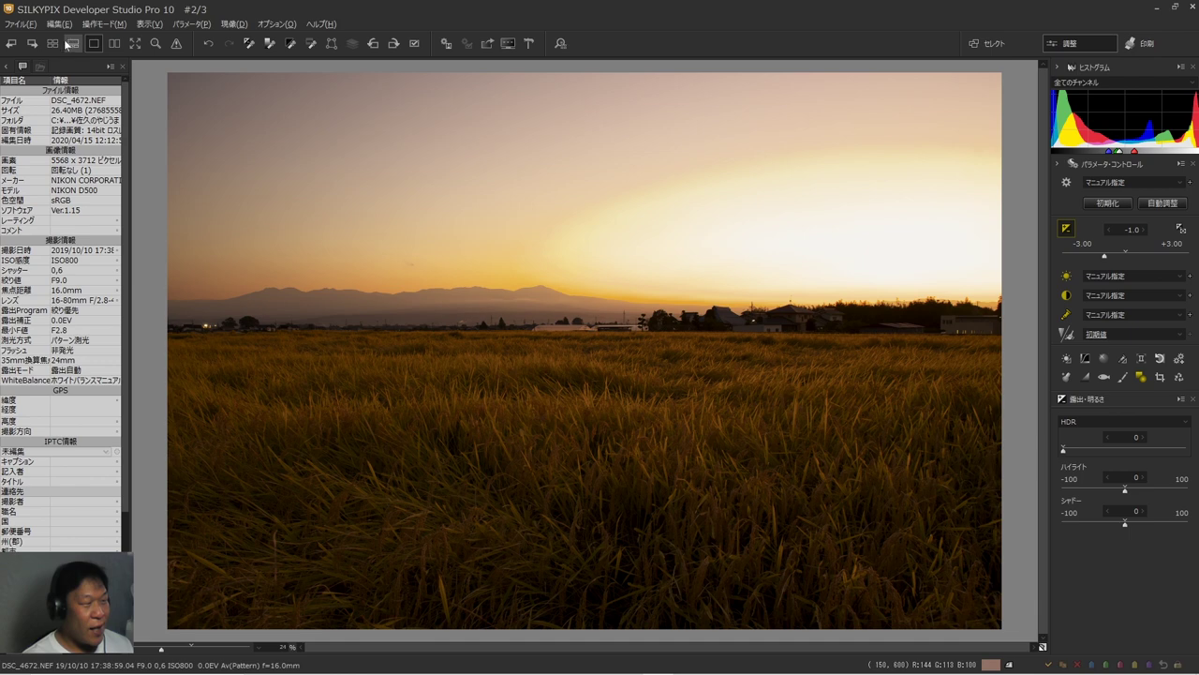
pyautogui.click(53, 43)
pyautogui.doubleClick(652, 182)
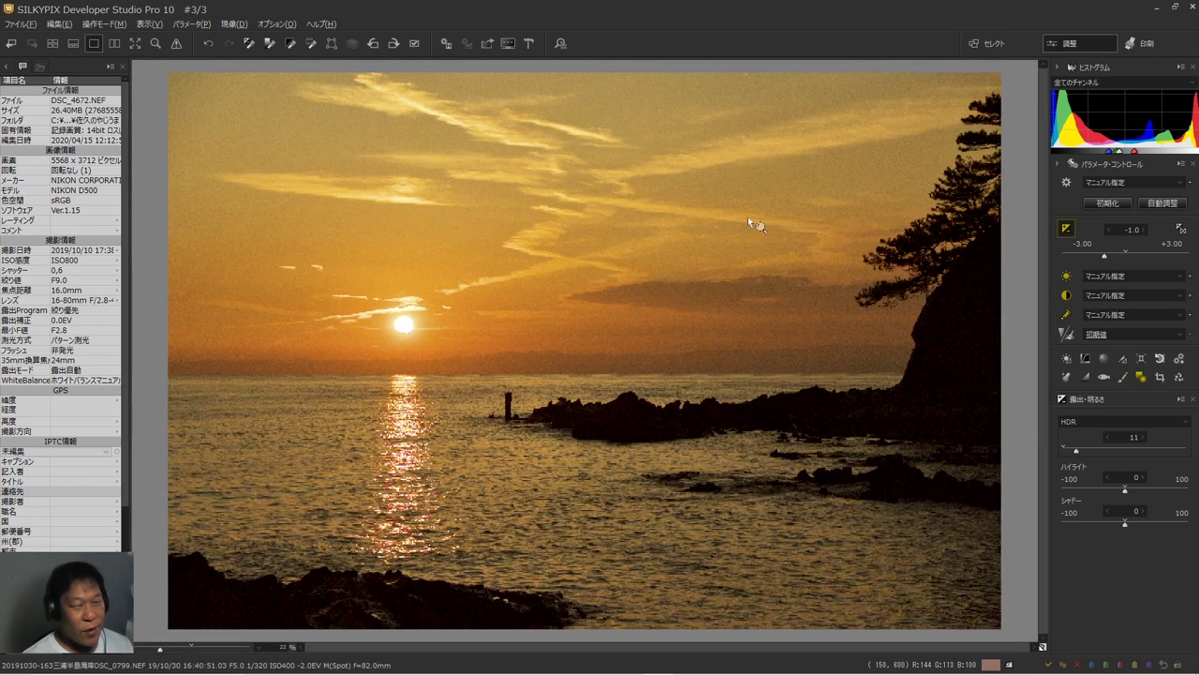